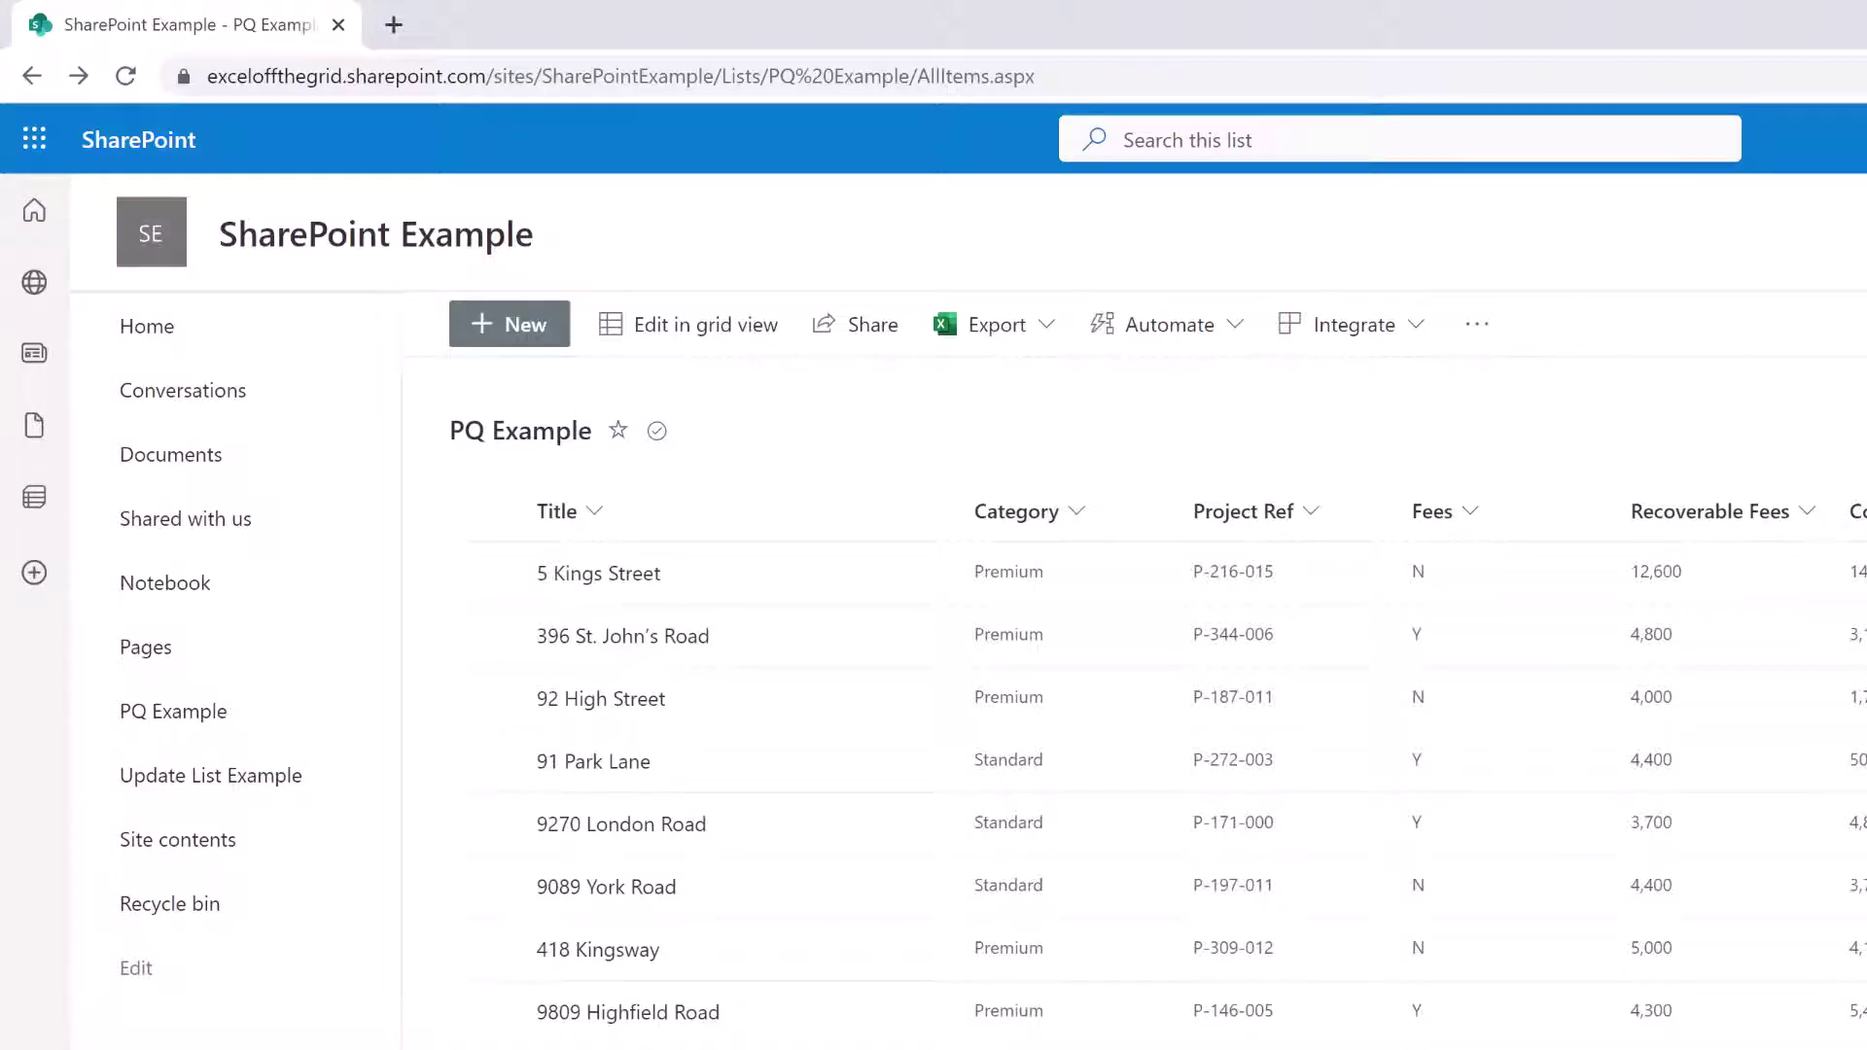
Select the browser's web address up to /sites/SharePointExample/ and copy it.
left_click(1309, 78)
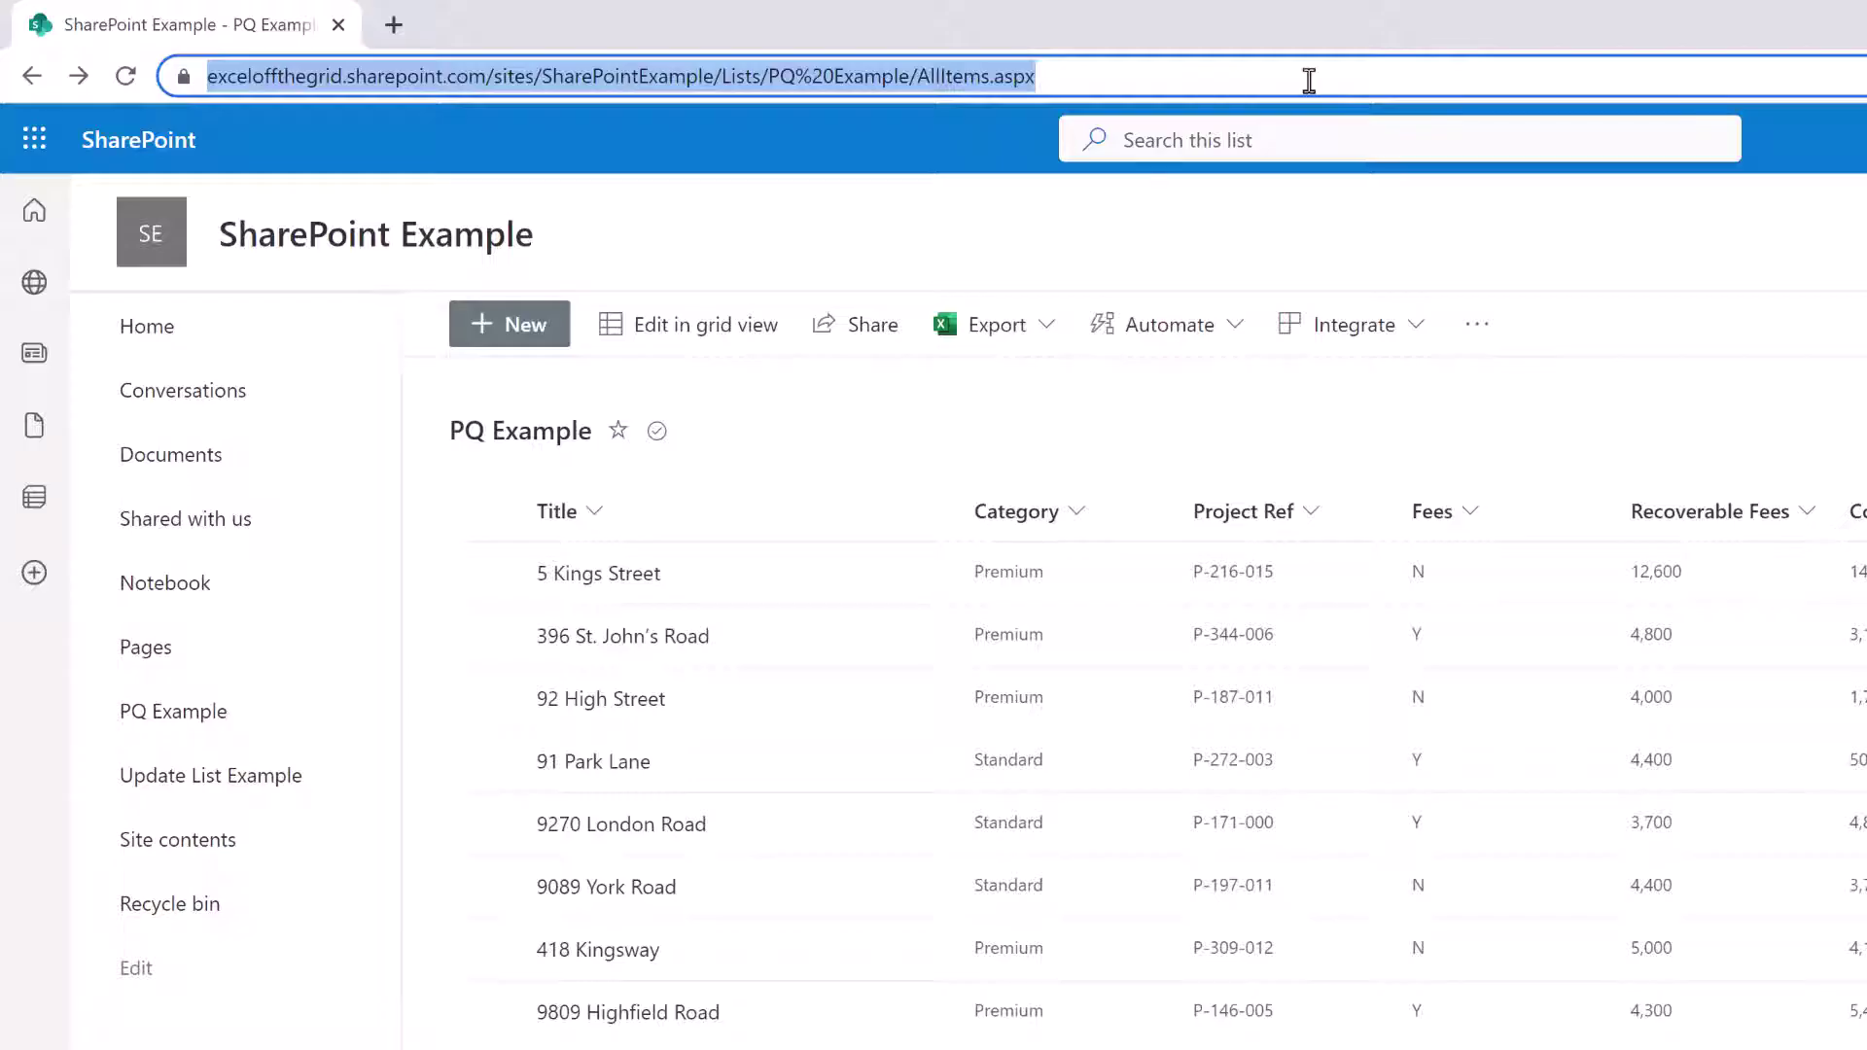
left_click(718, 86)
left_click_drag(789, 76, 512, 75)
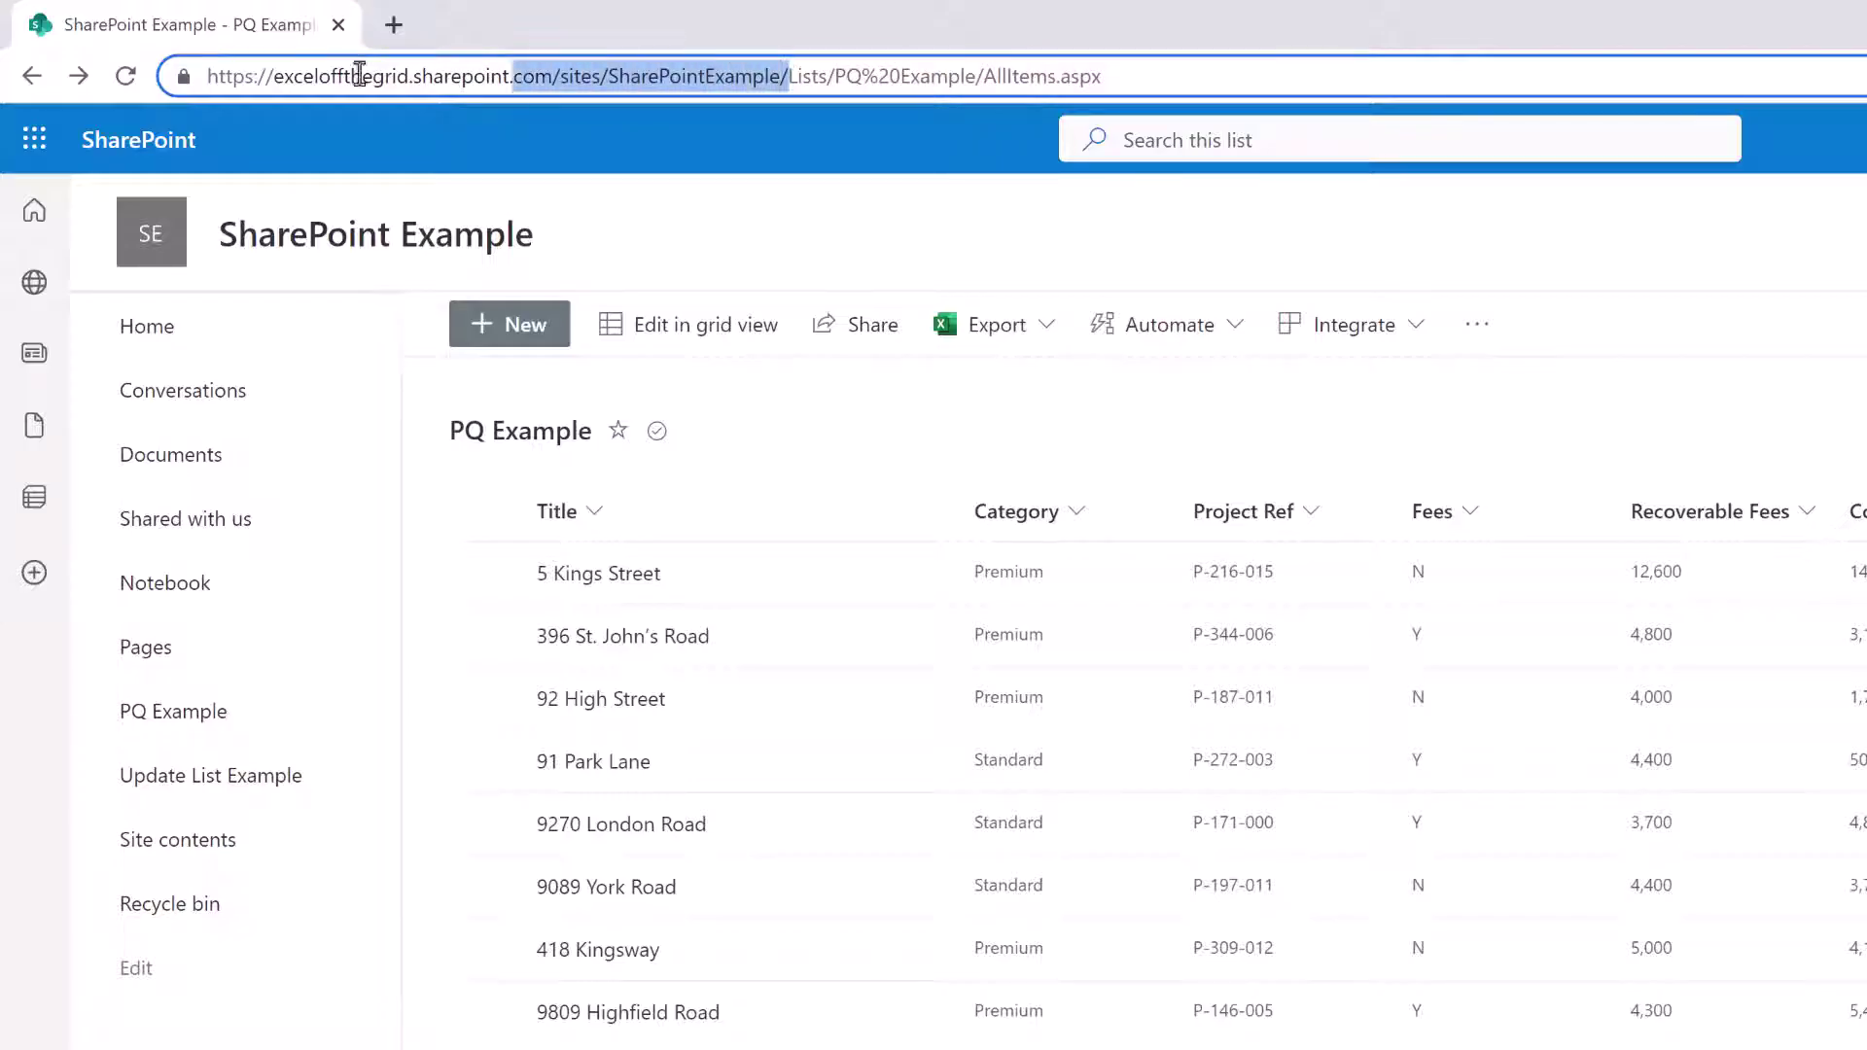
left_click_drag(358, 76, 175, 76)
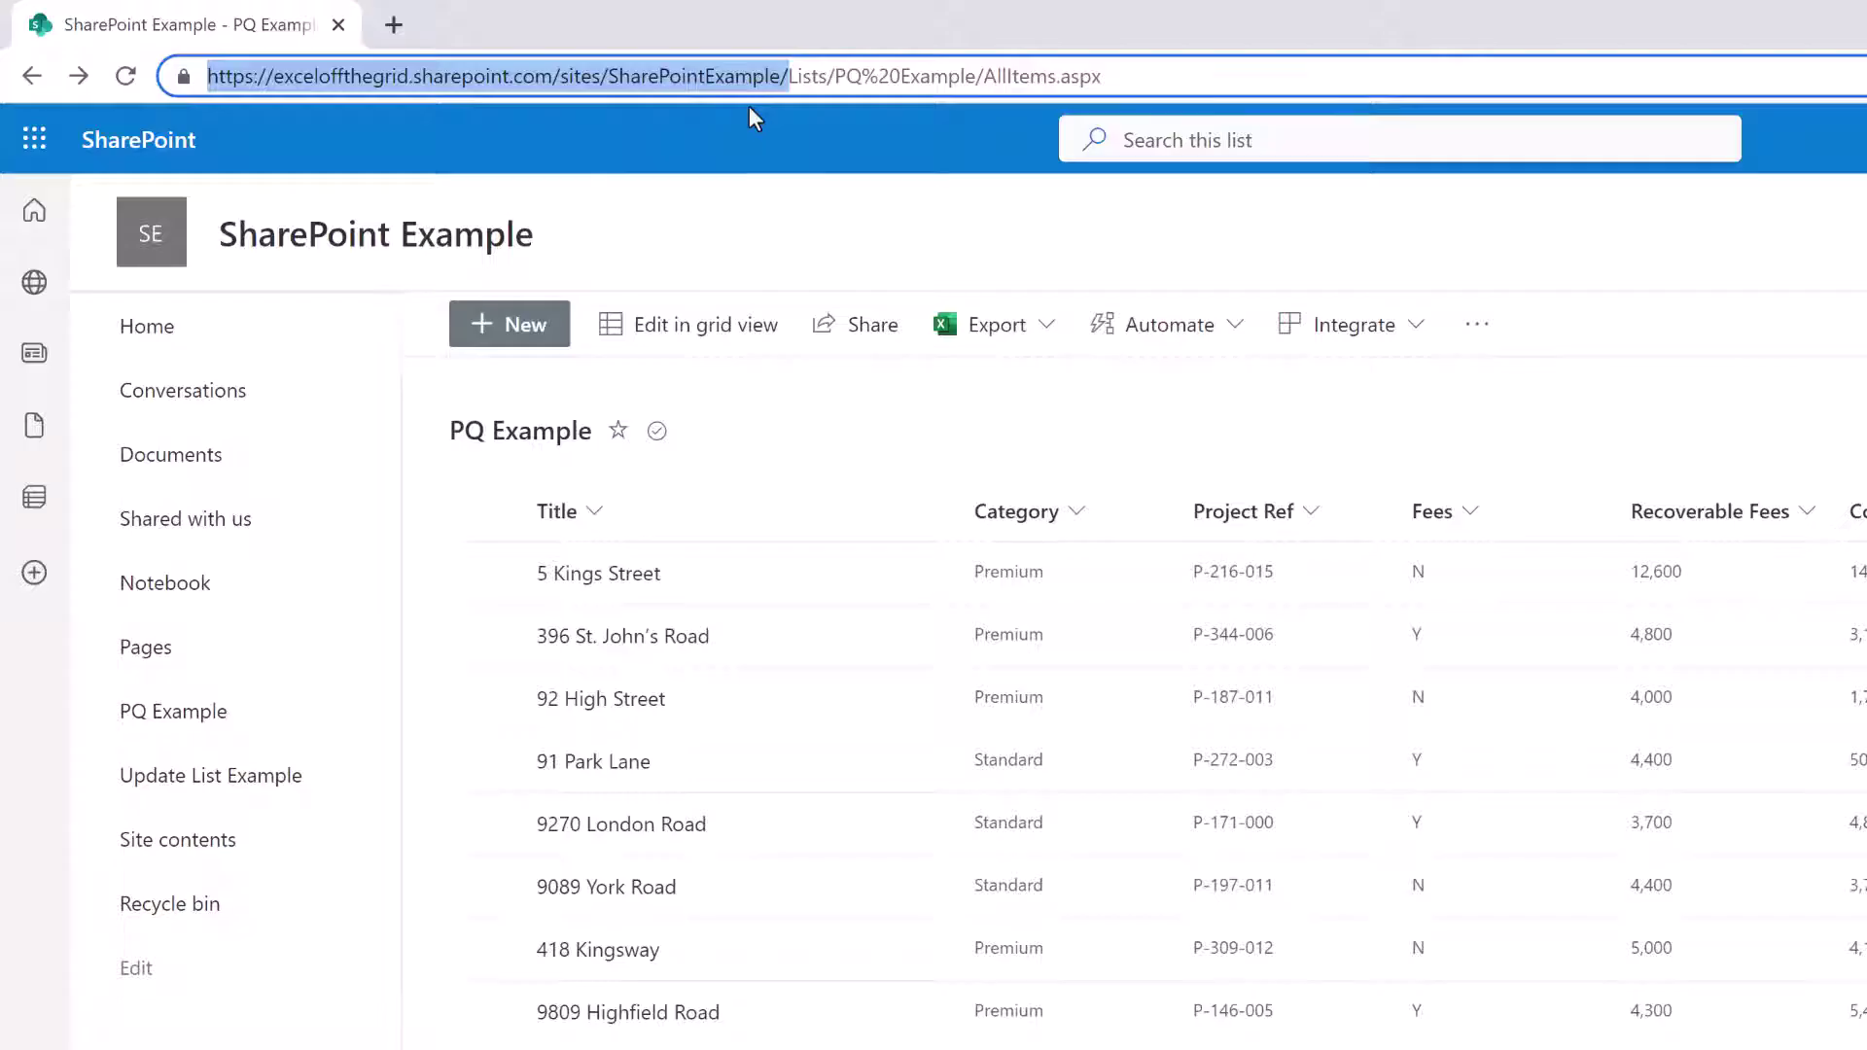
key("ctrl+c")
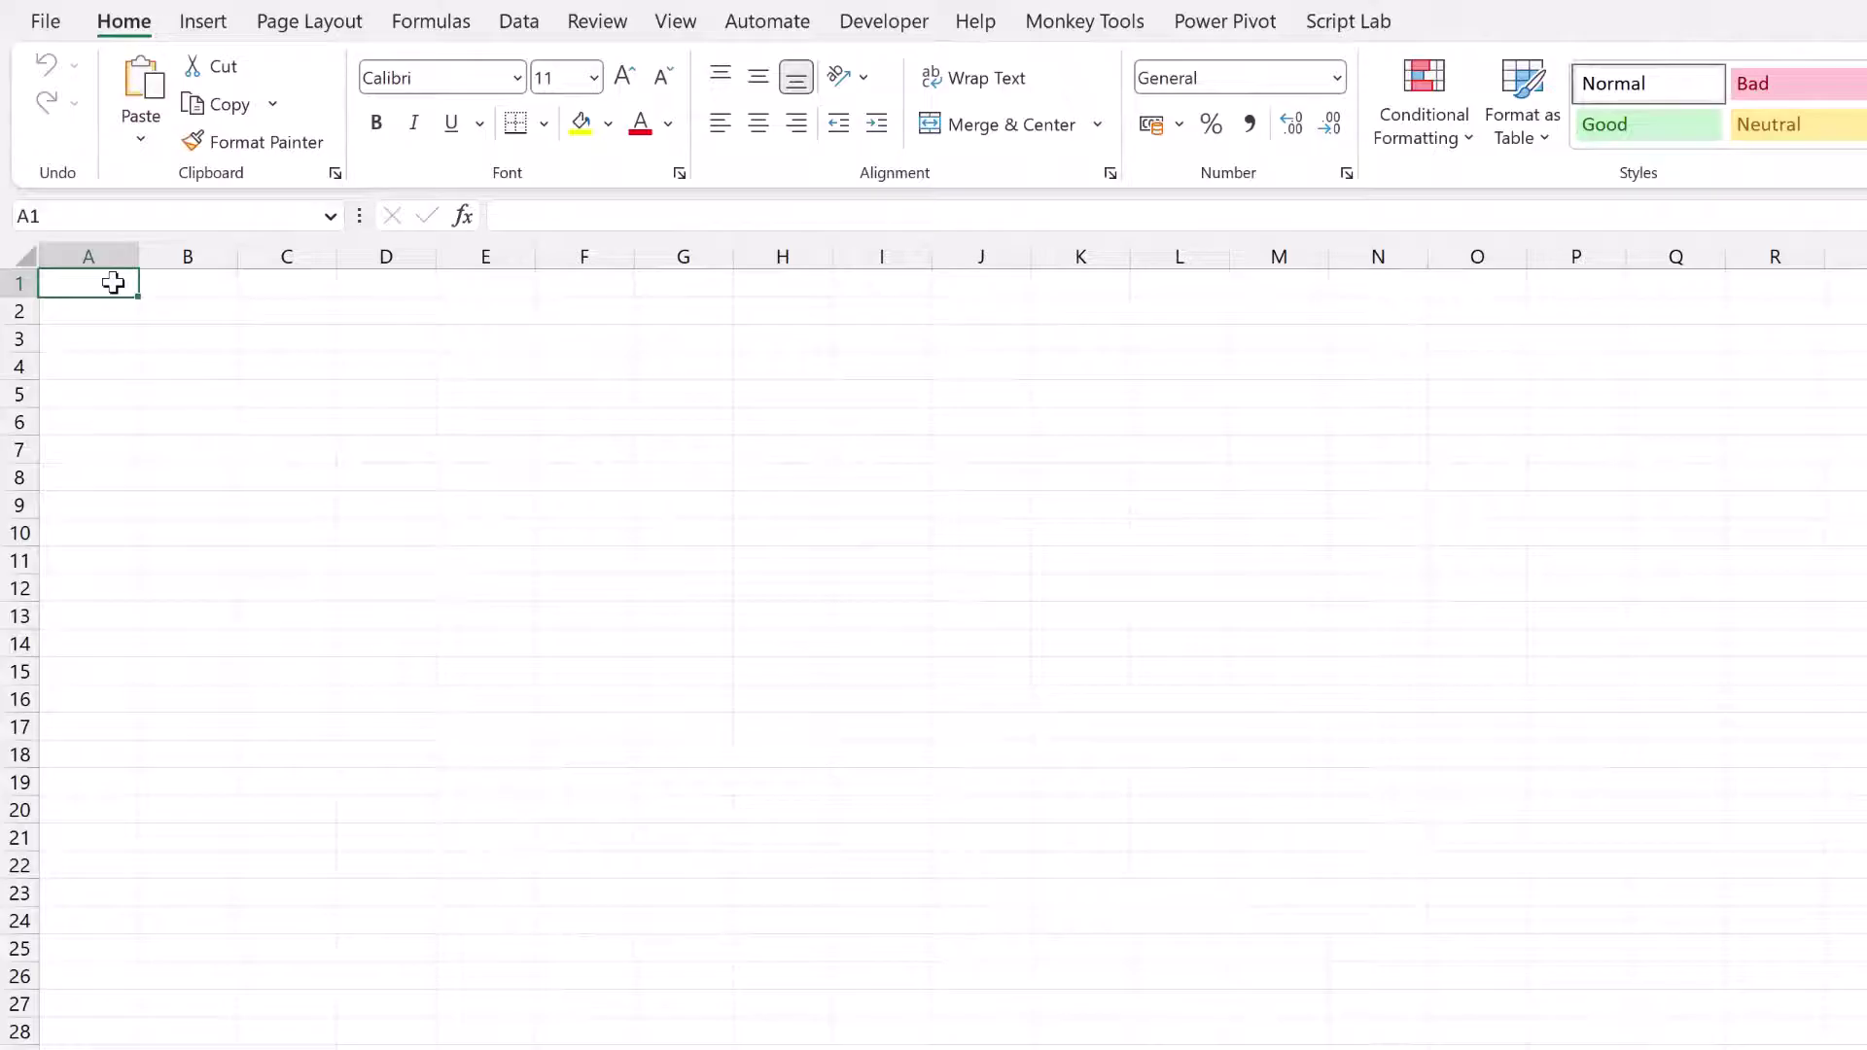
Start a From SharePoint Online List import via Data > Get Data > From Online Services.
left_click(525, 23)
left_click(74, 141)
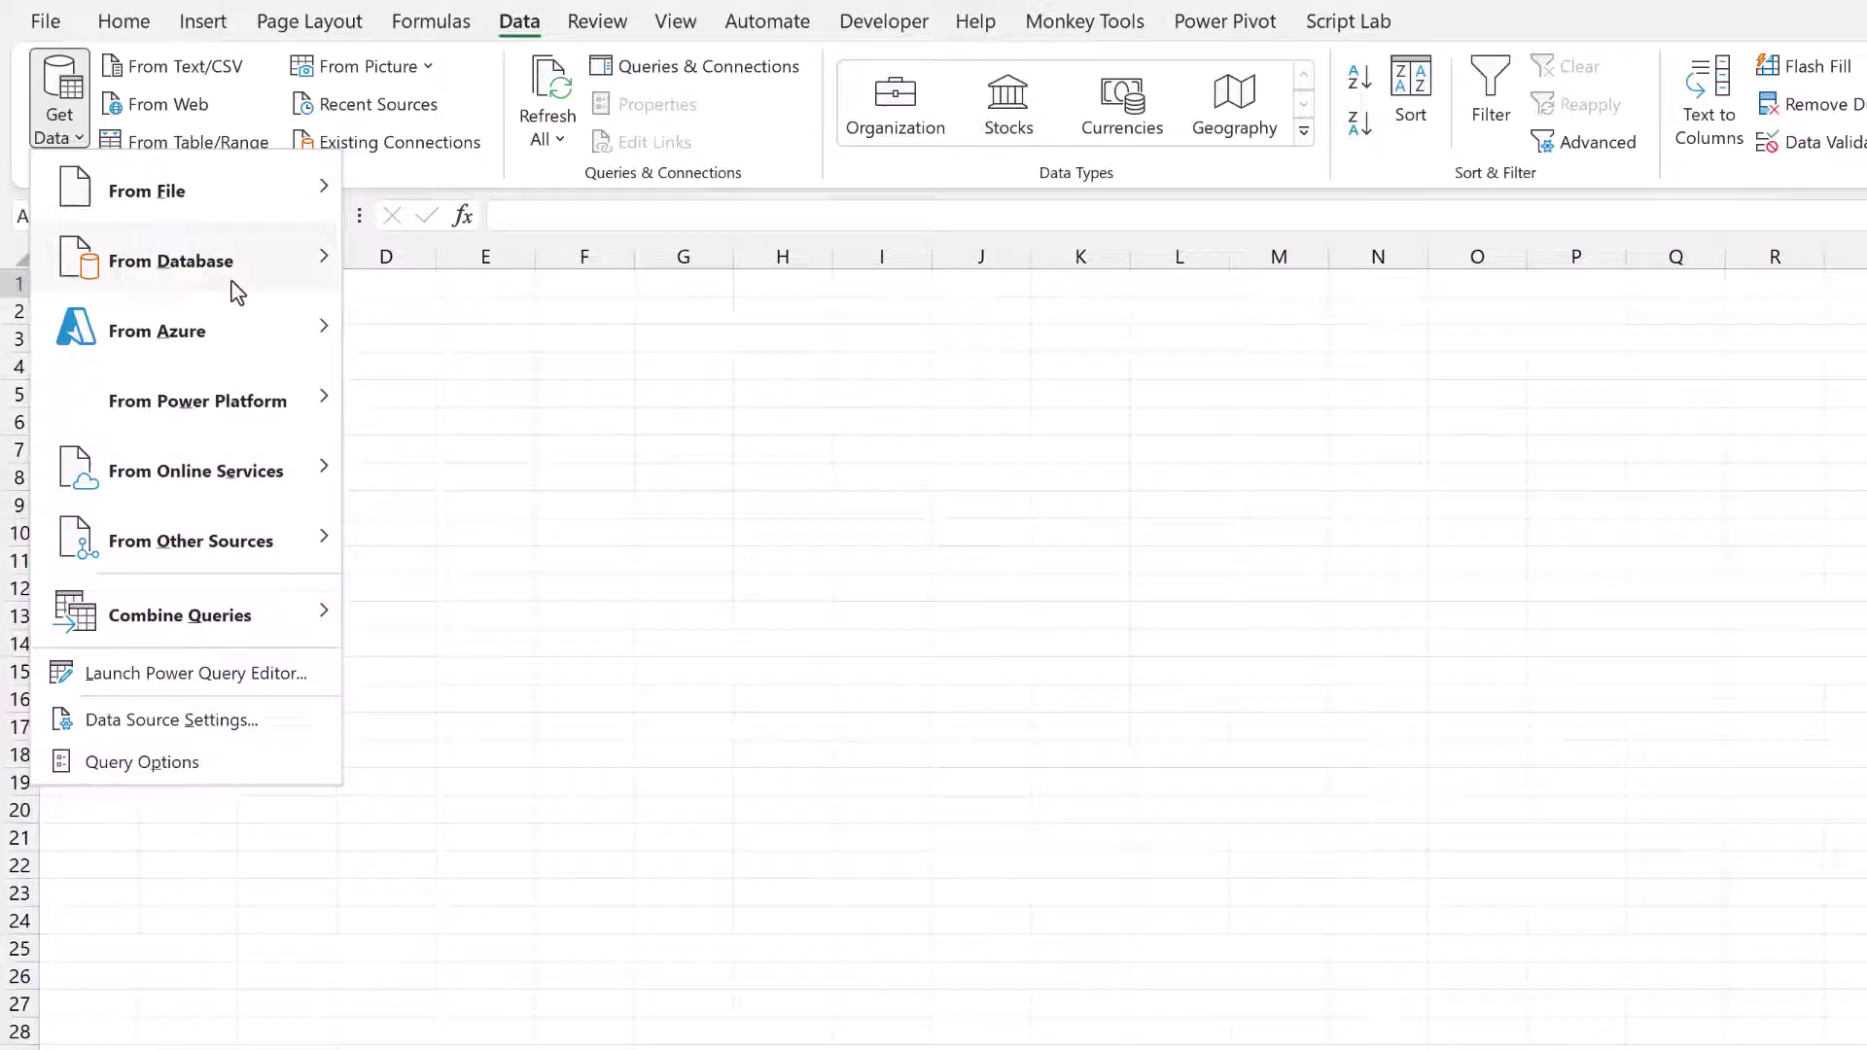
mouse_move(248, 477)
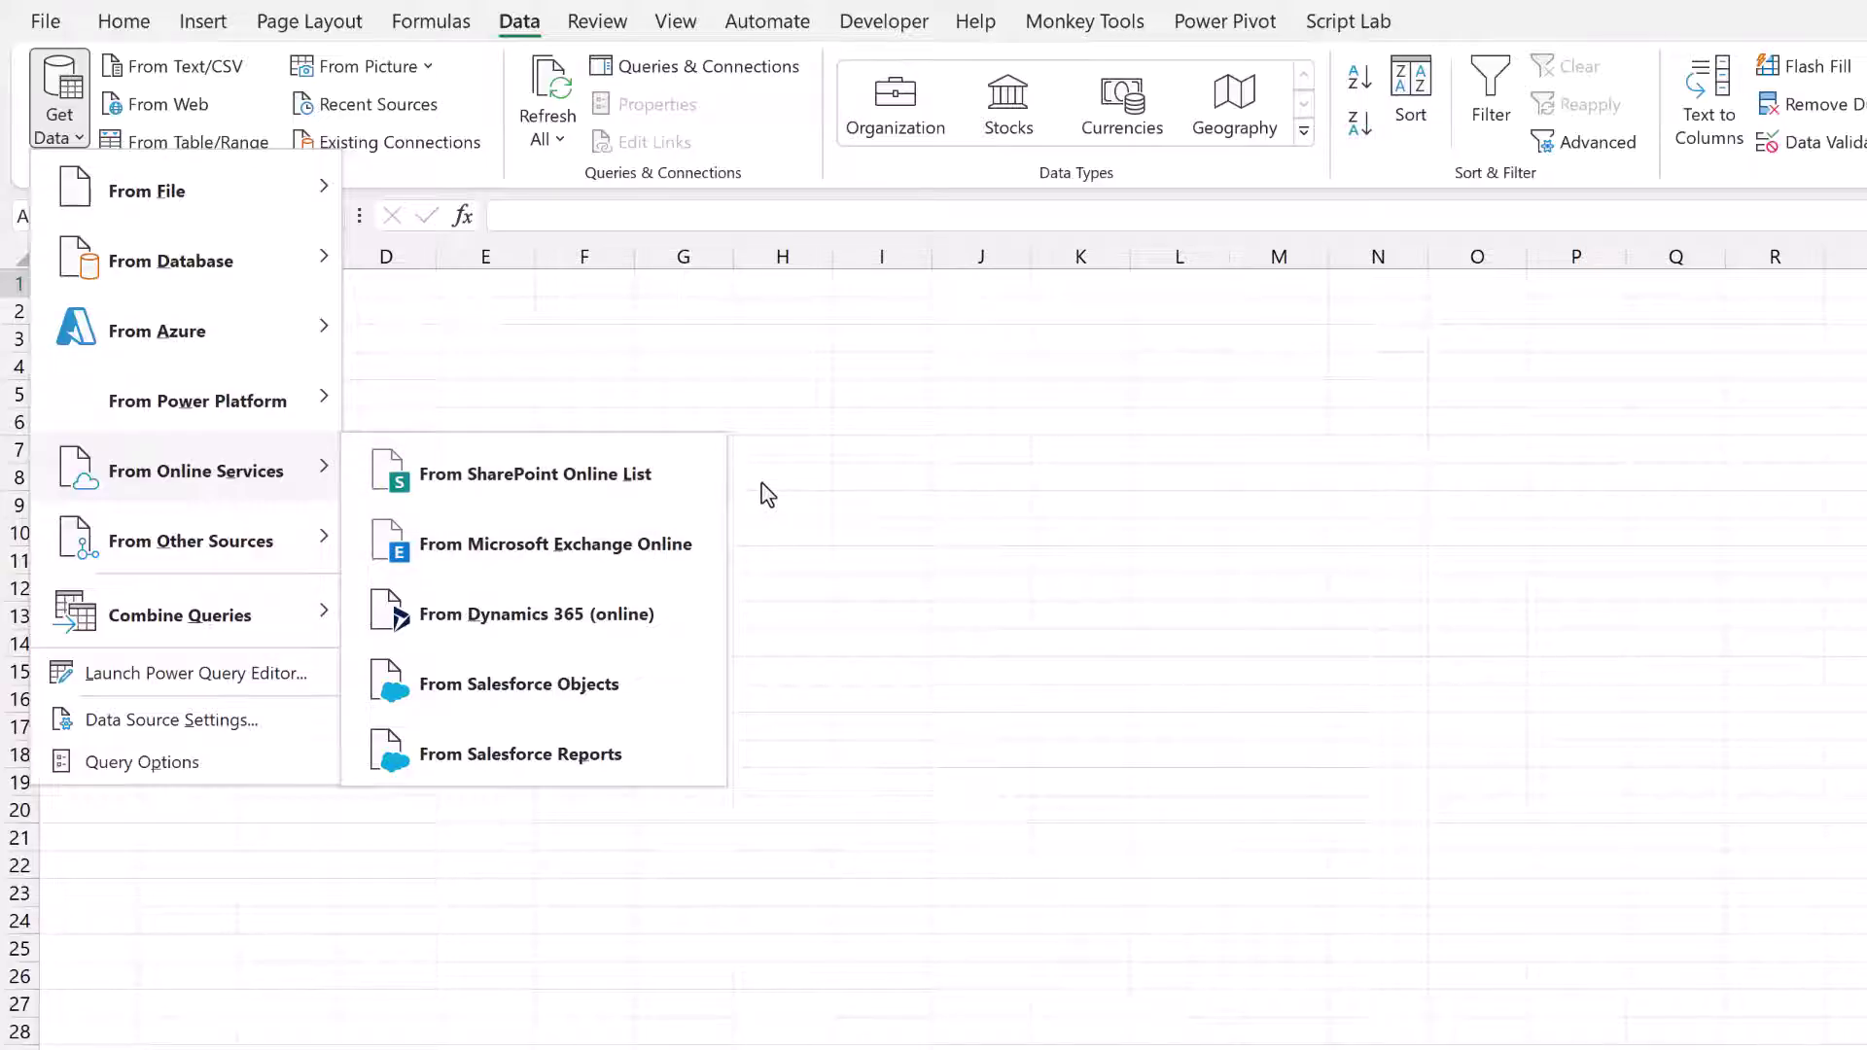
mouse_move(289, 563)
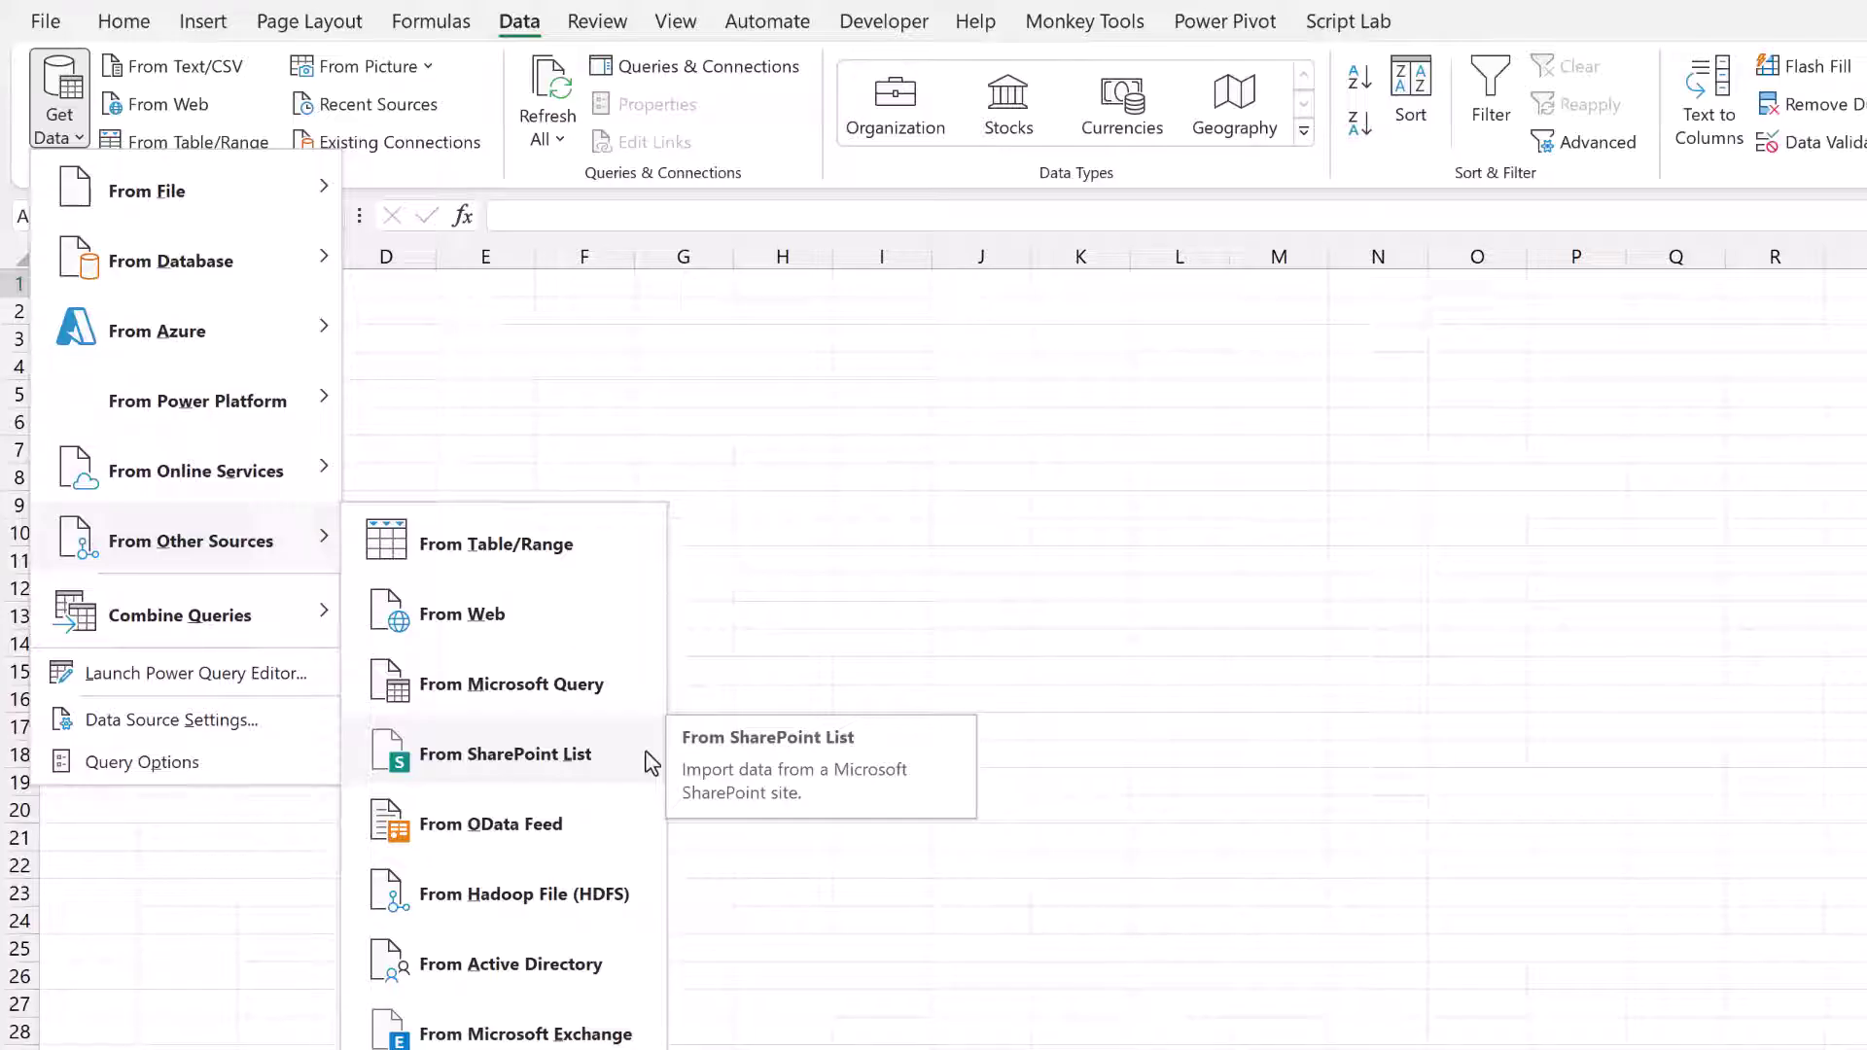
mouse_move(325, 472)
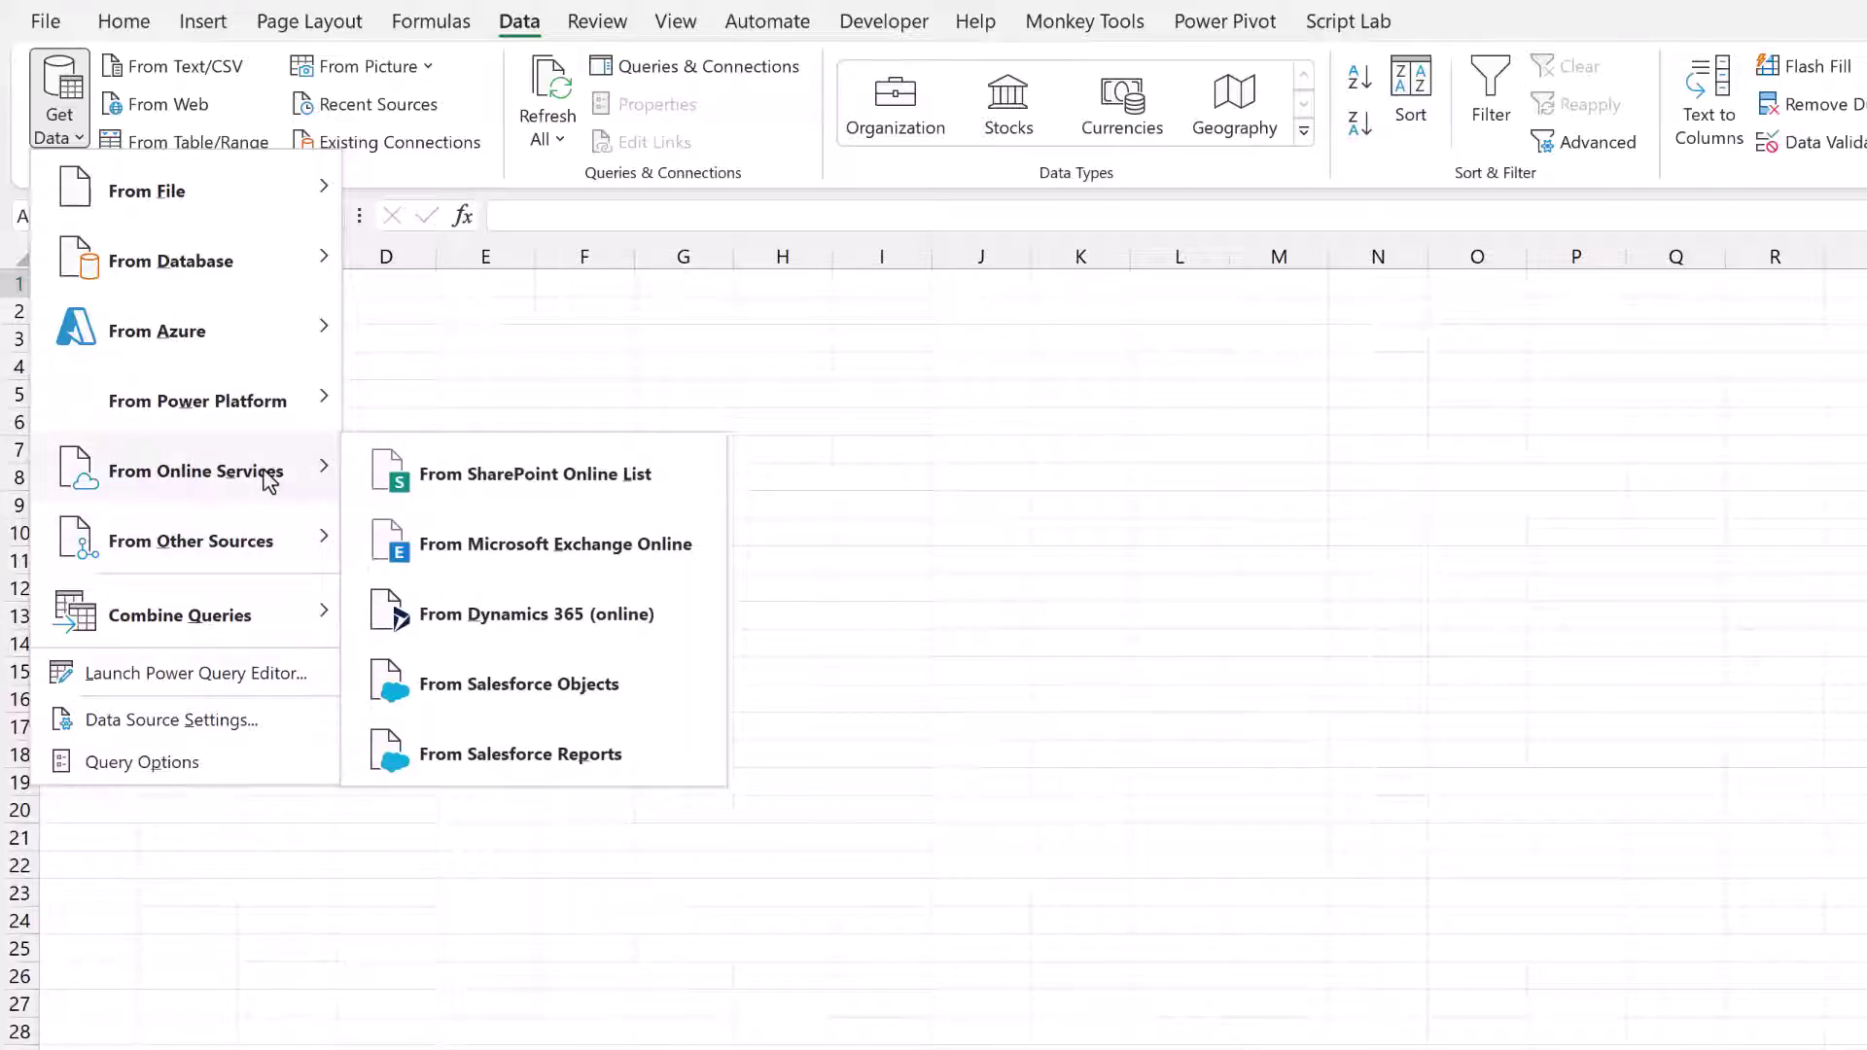
left_click(698, 474)
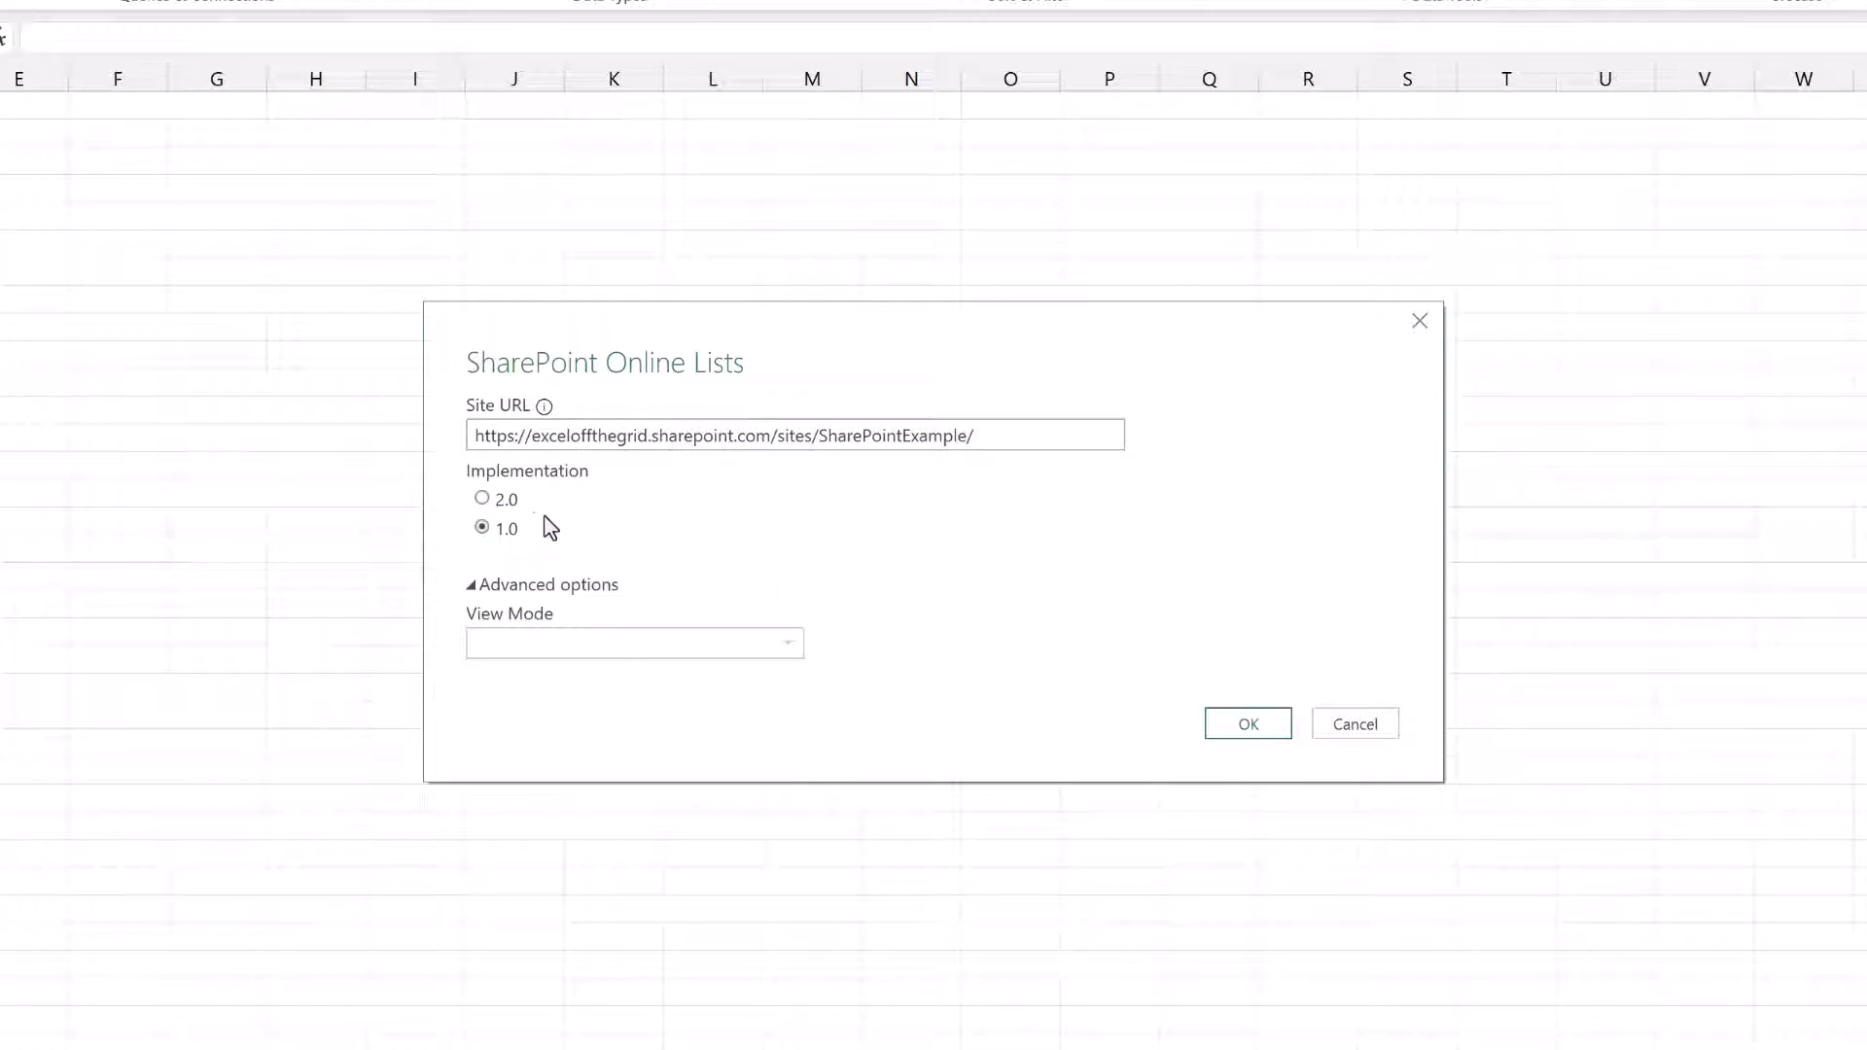
Choose Implementation 2.0 with View Mode All and confirm the SharePoint list settings.
left_click(482, 501)
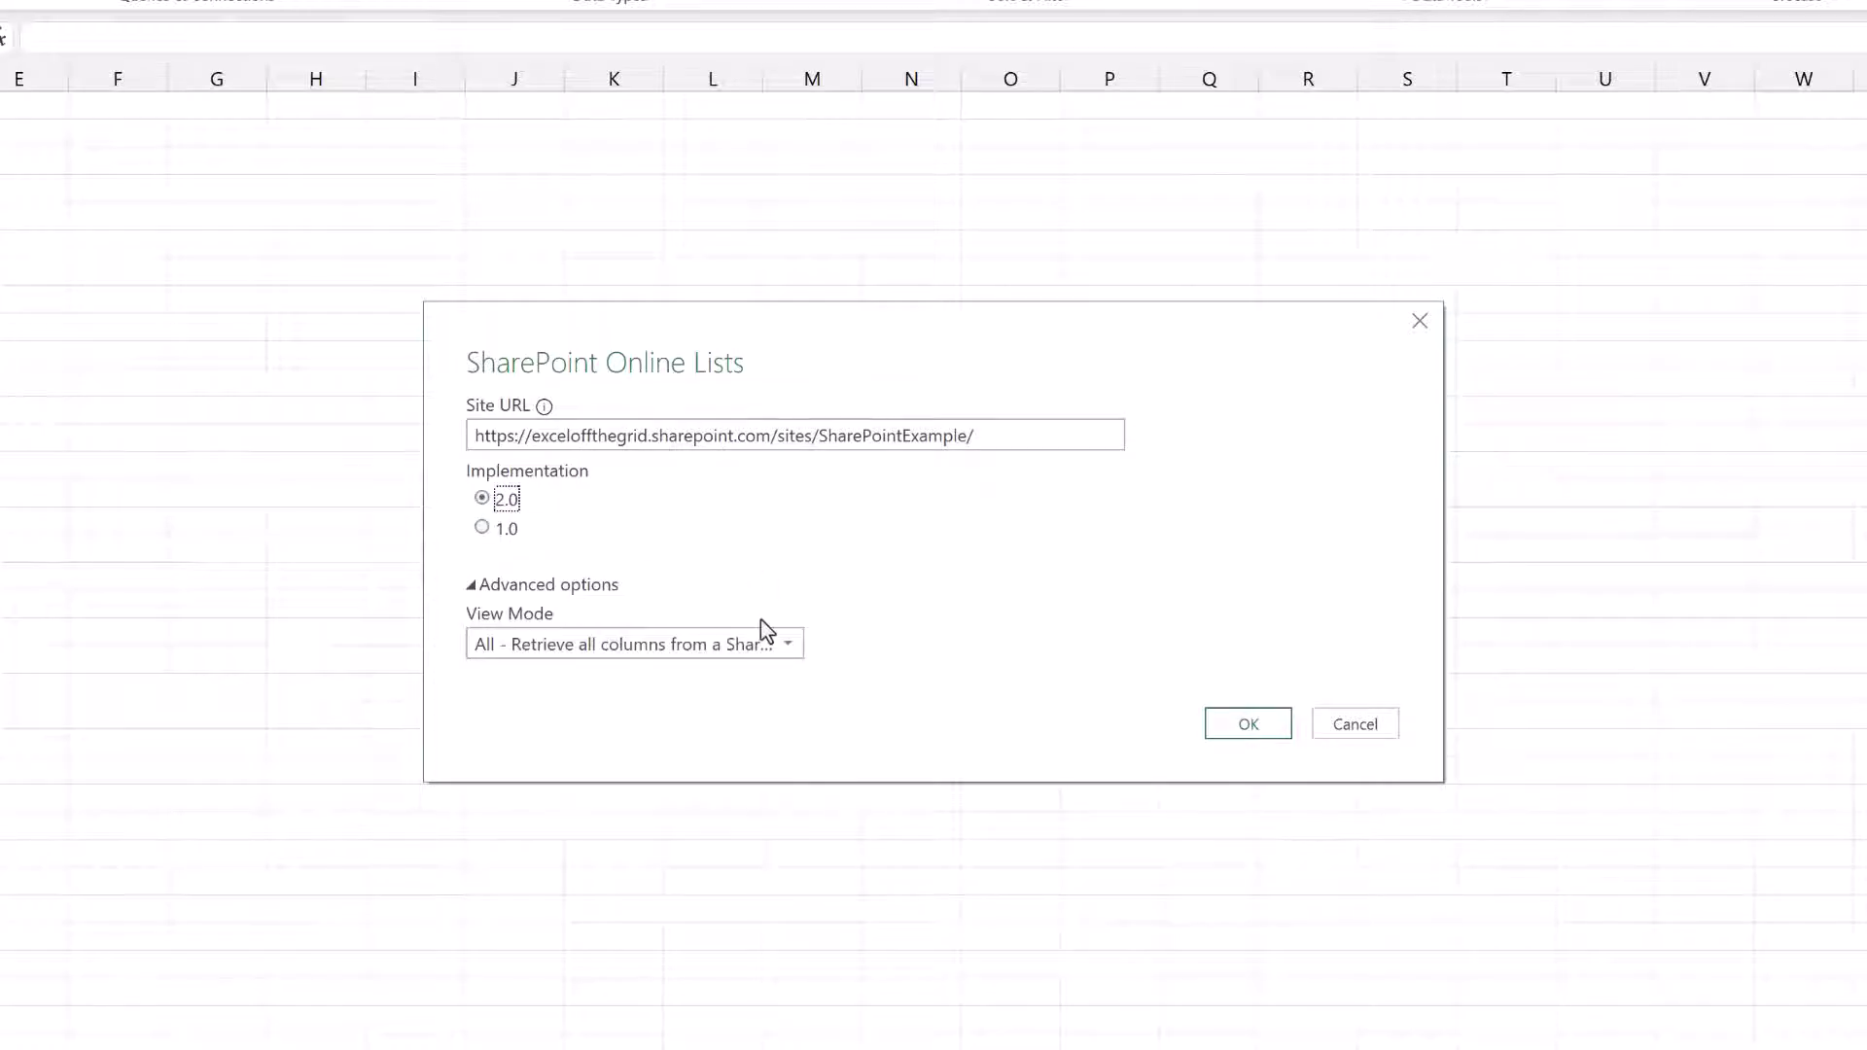
left_click(787, 646)
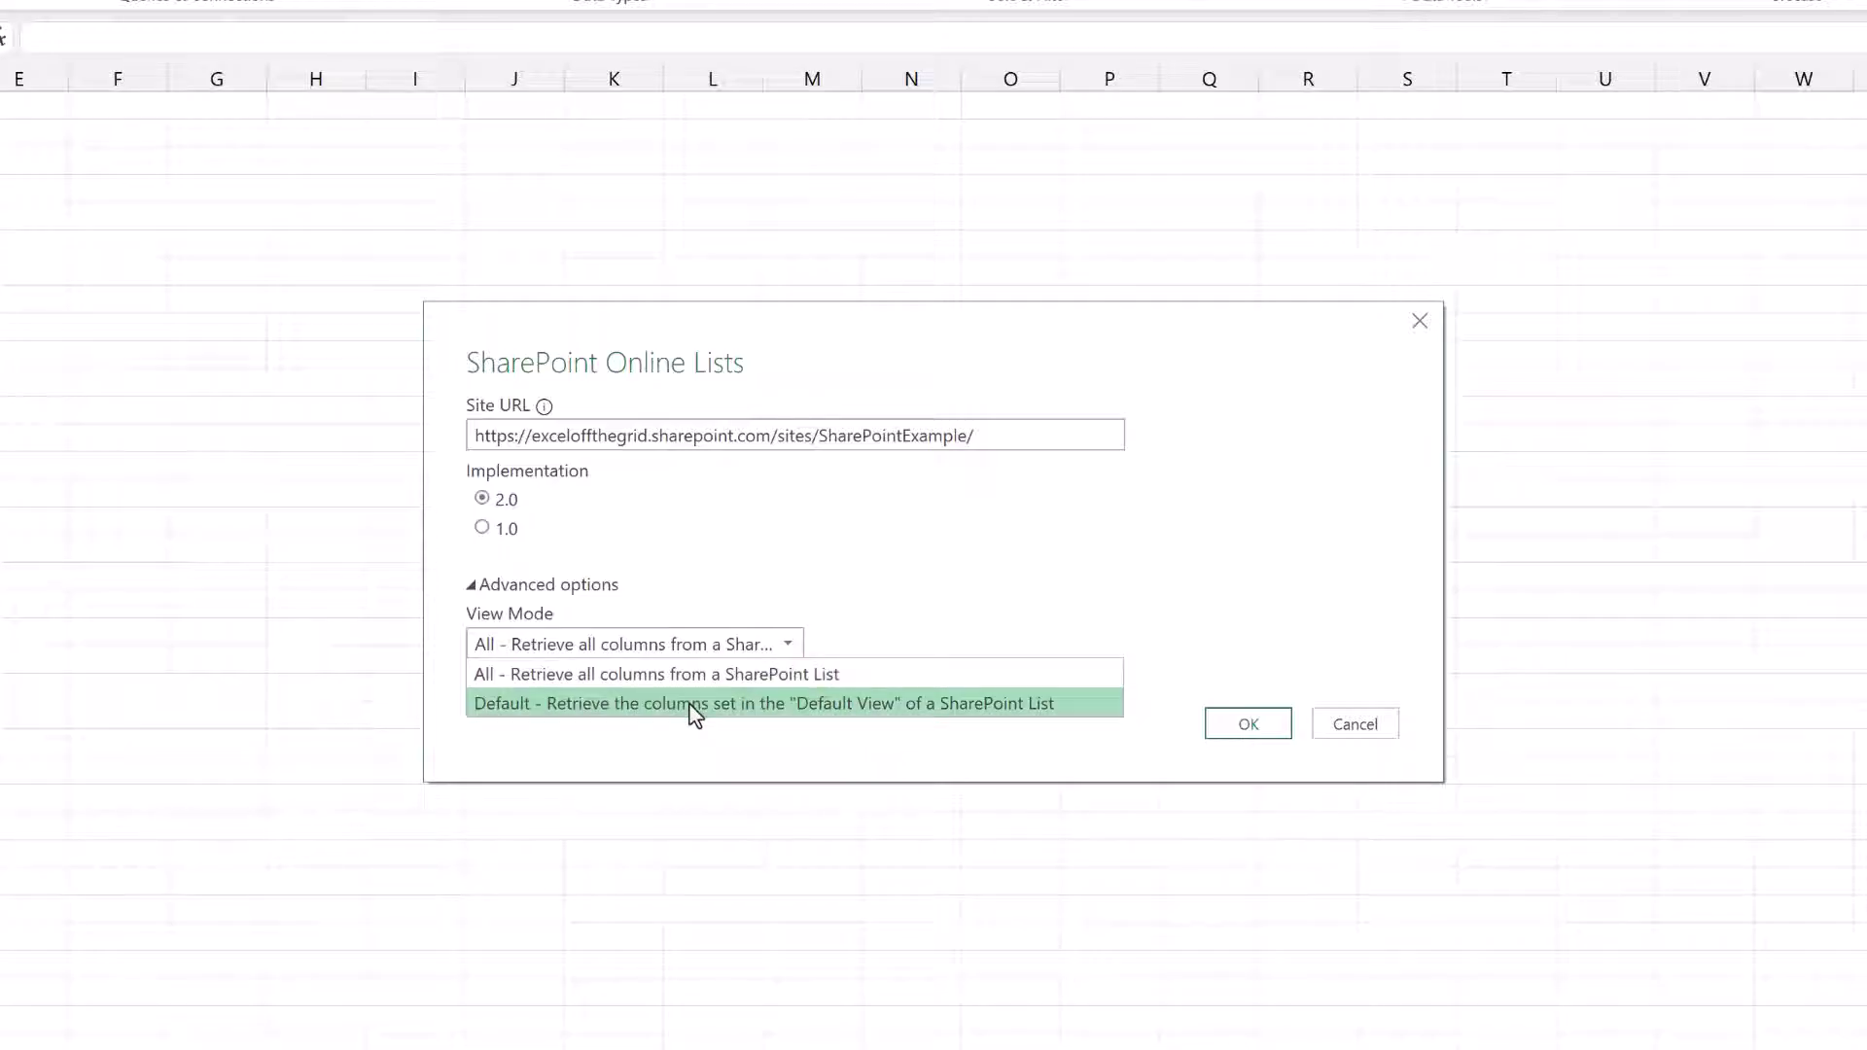
left_click(634, 676)
left_click(1250, 729)
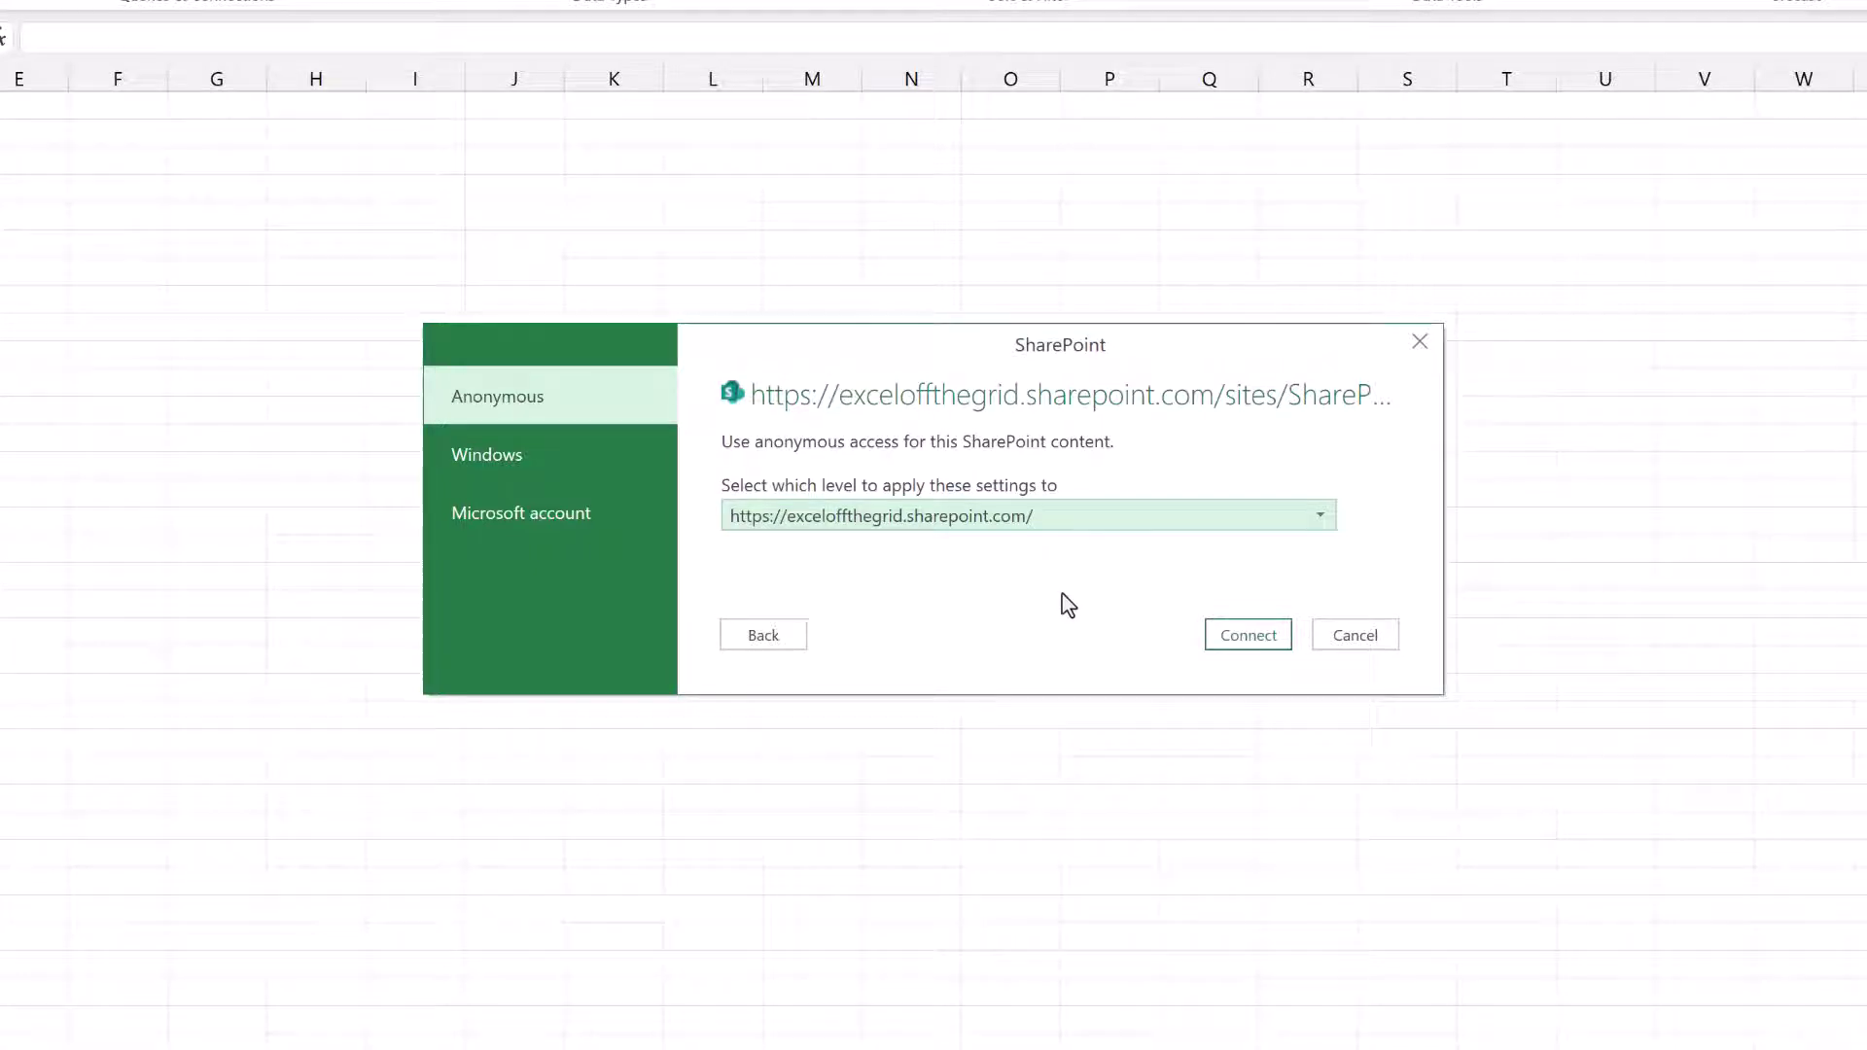
Sign in with a Microsoft account and connect to the SharePoint Example site.
left_click(525, 523)
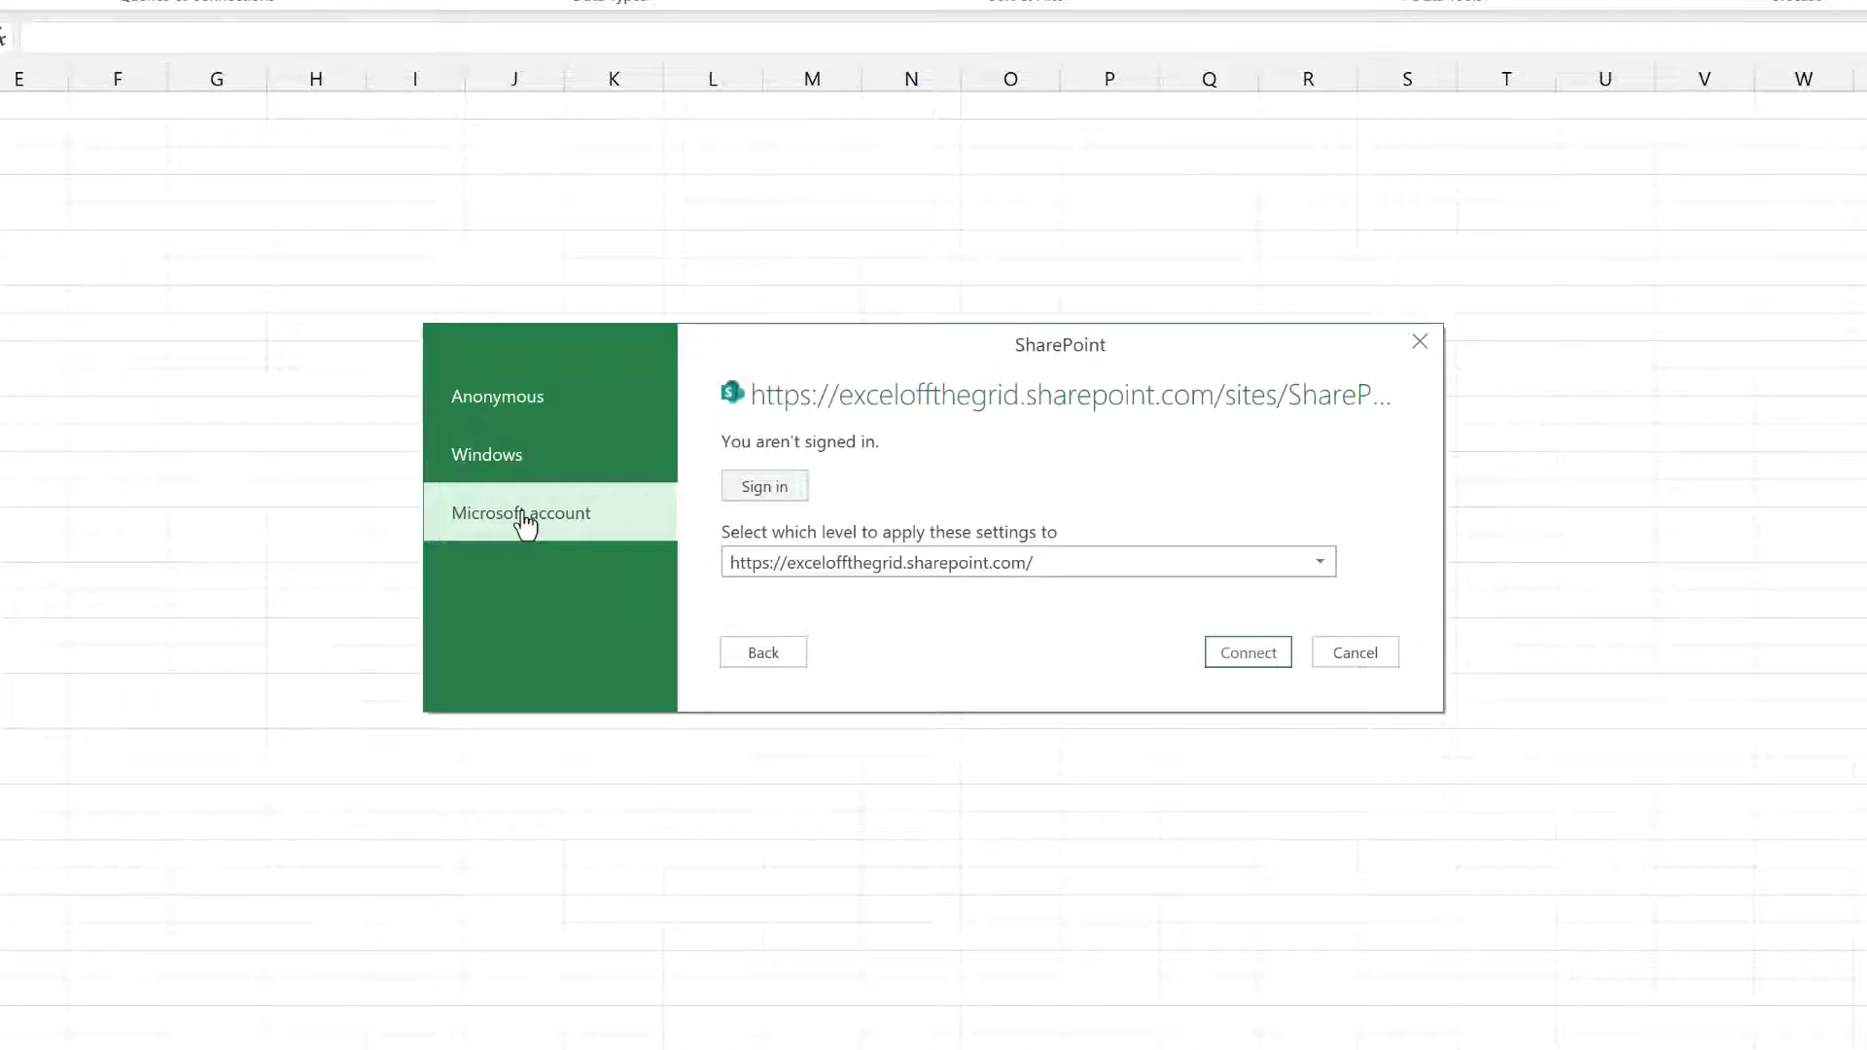
left_click(781, 498)
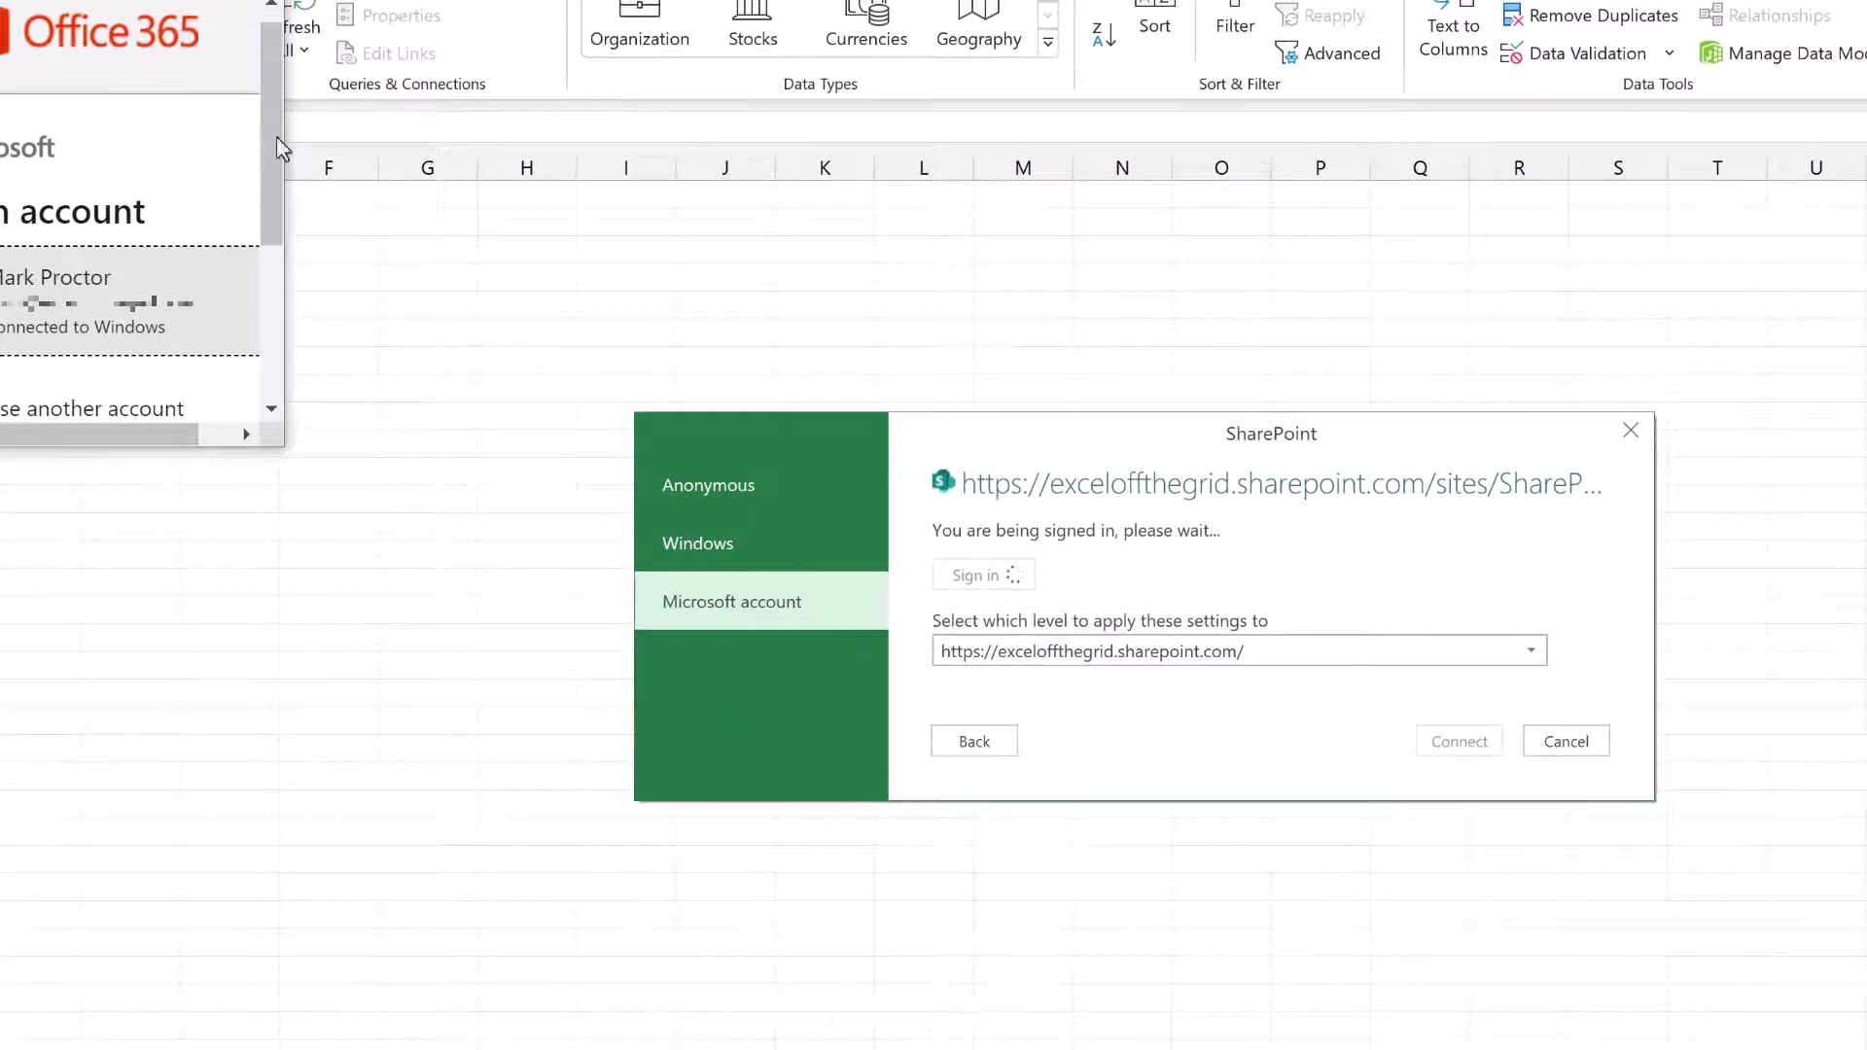
left_click(408, 535)
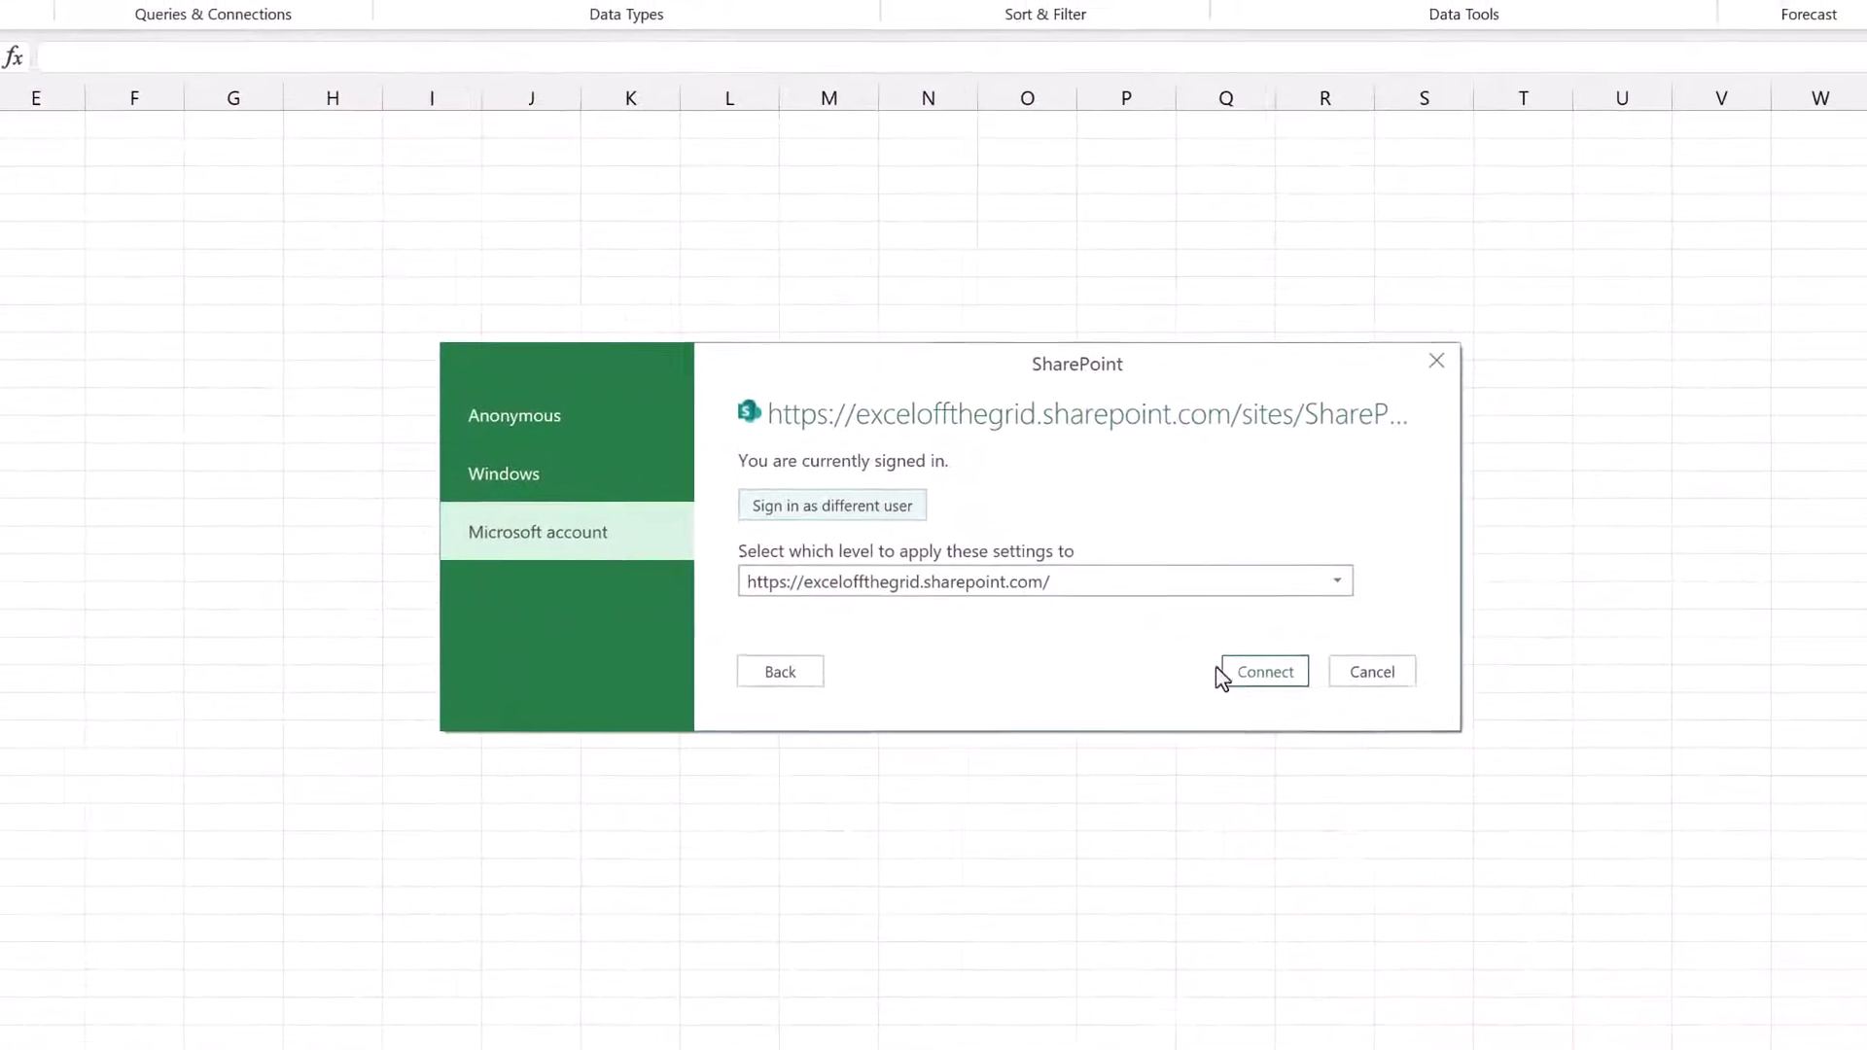
left_click(1250, 671)
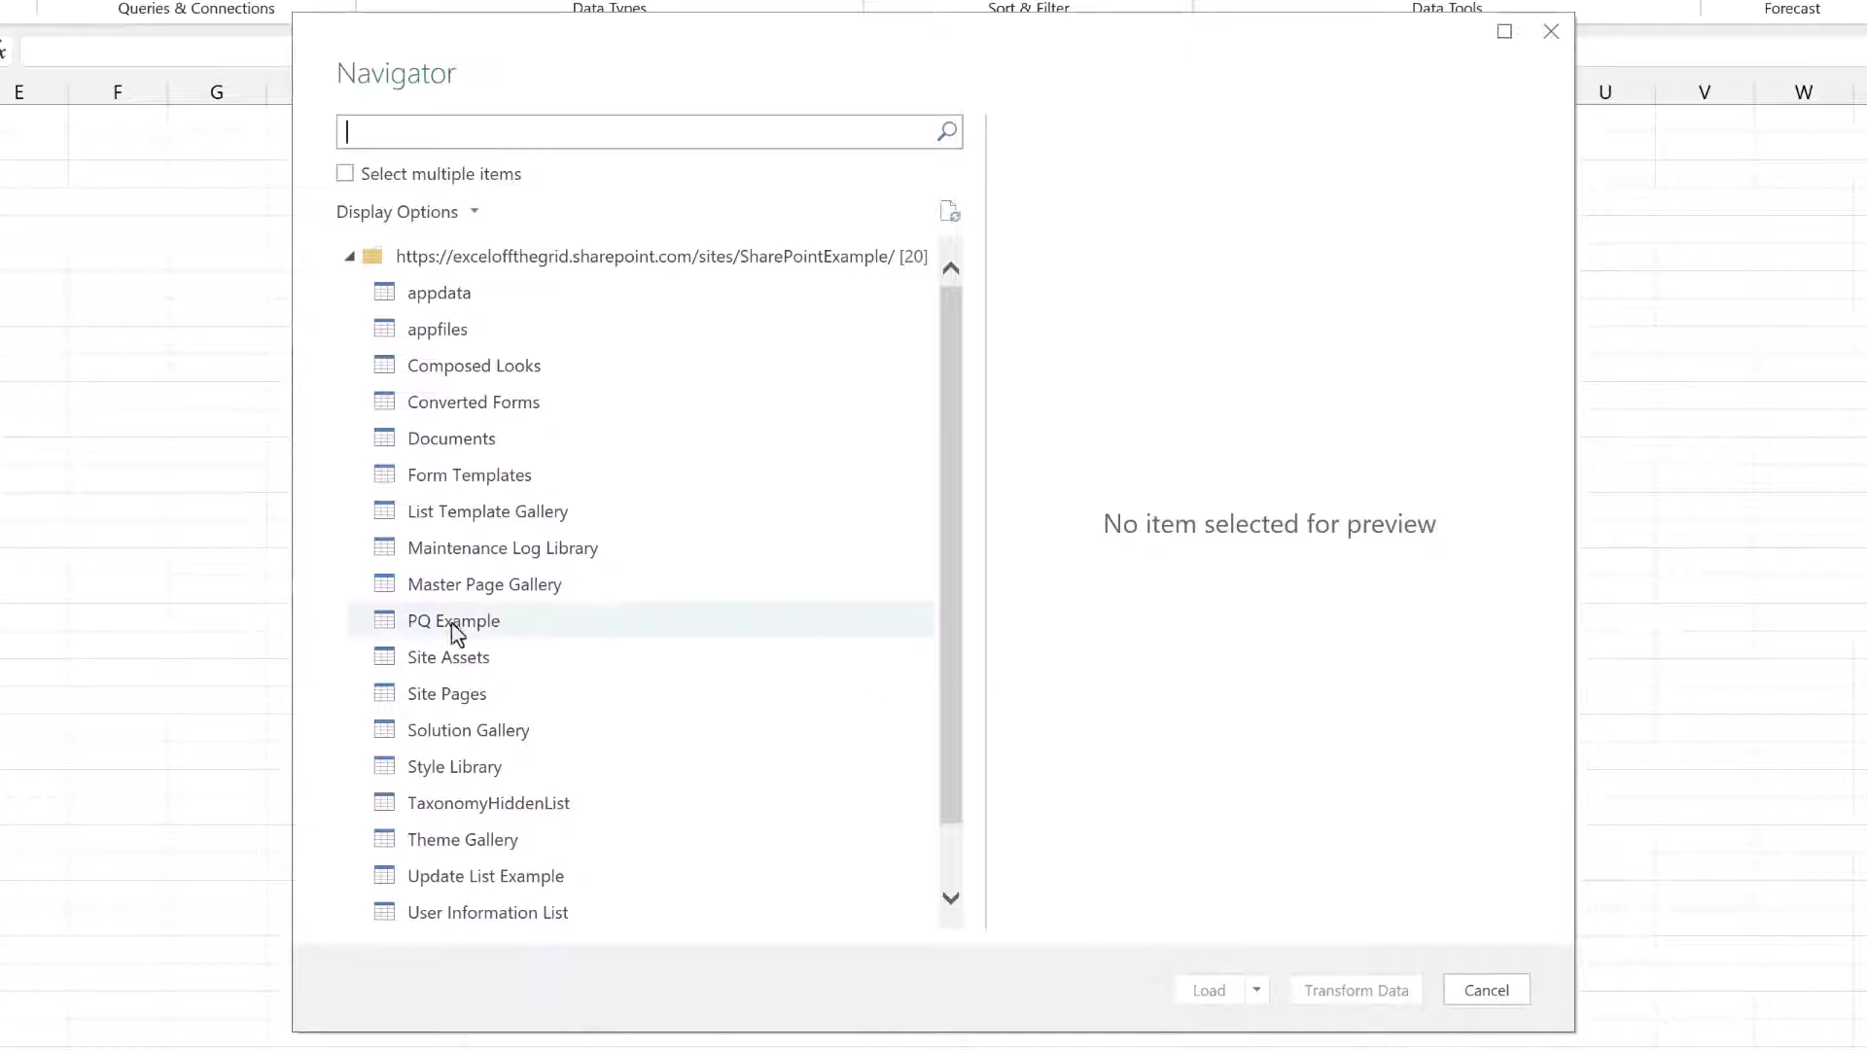
Open the PQ Example list in Power Query Editor with Transform Data.
left_click(425, 627)
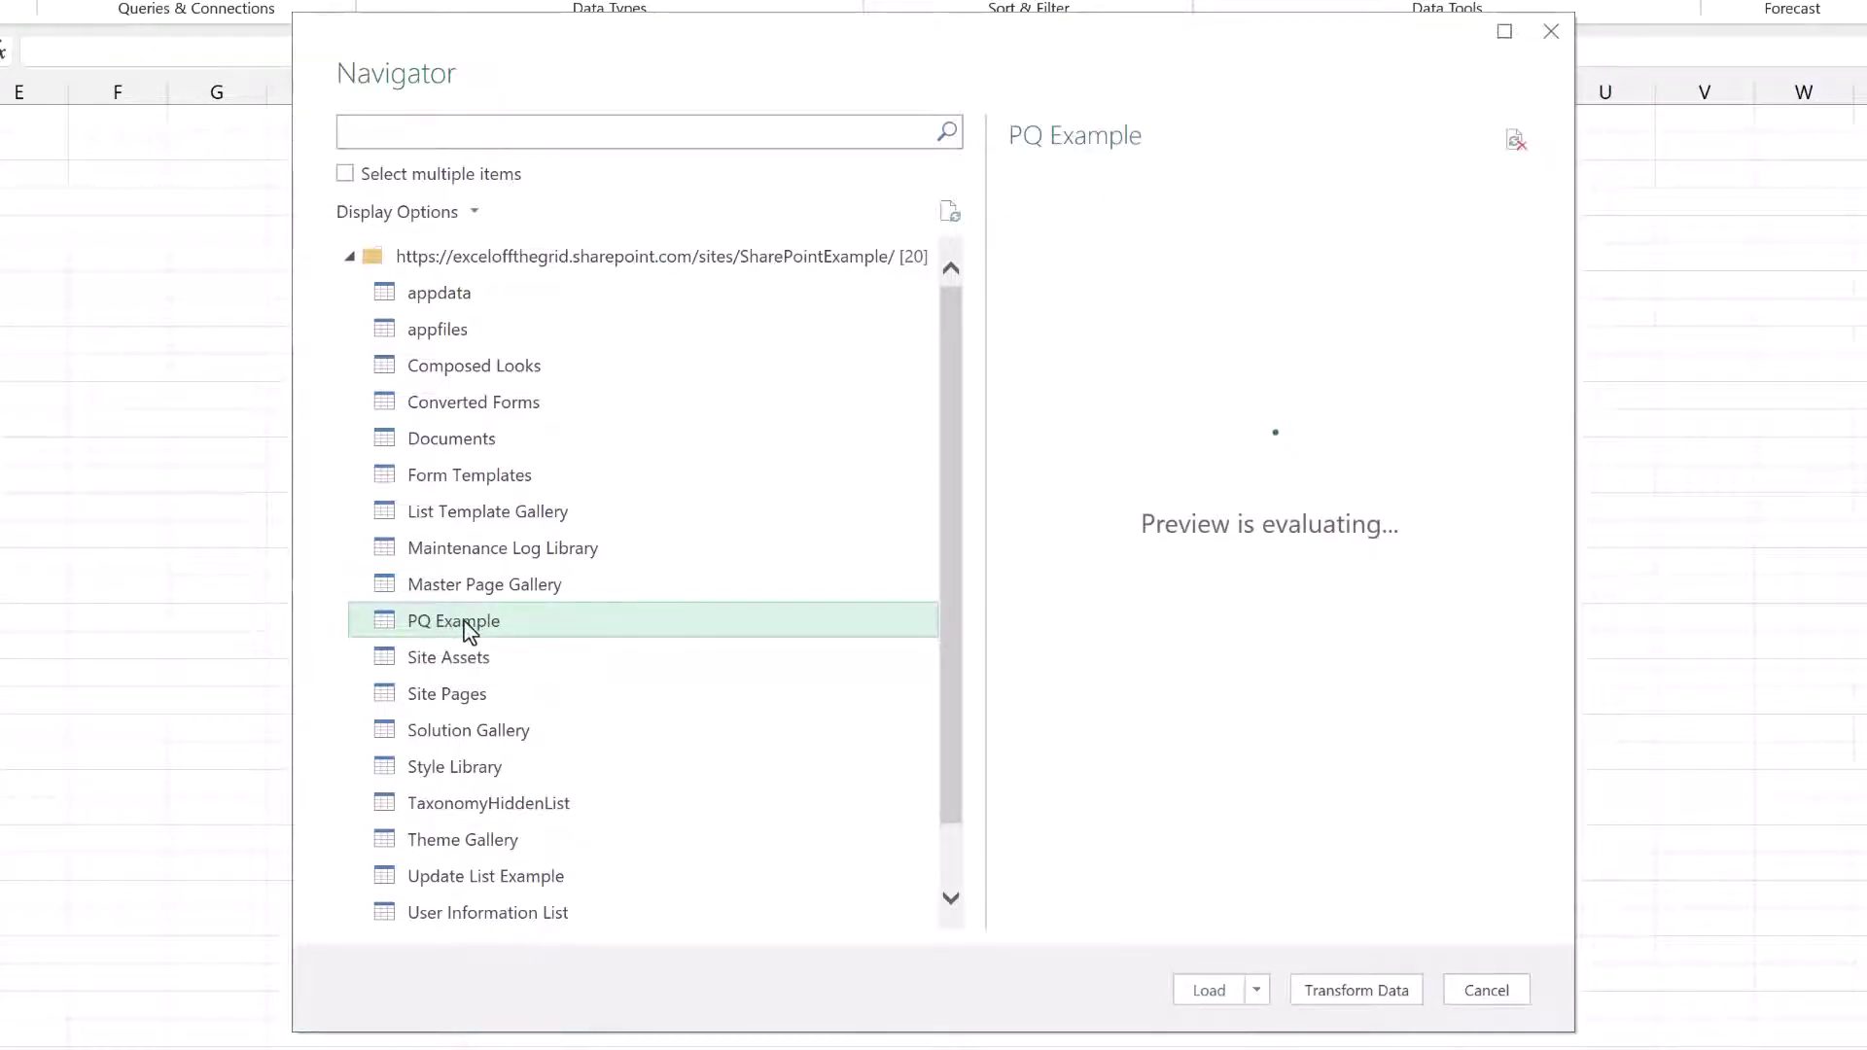
left_click(1357, 990)
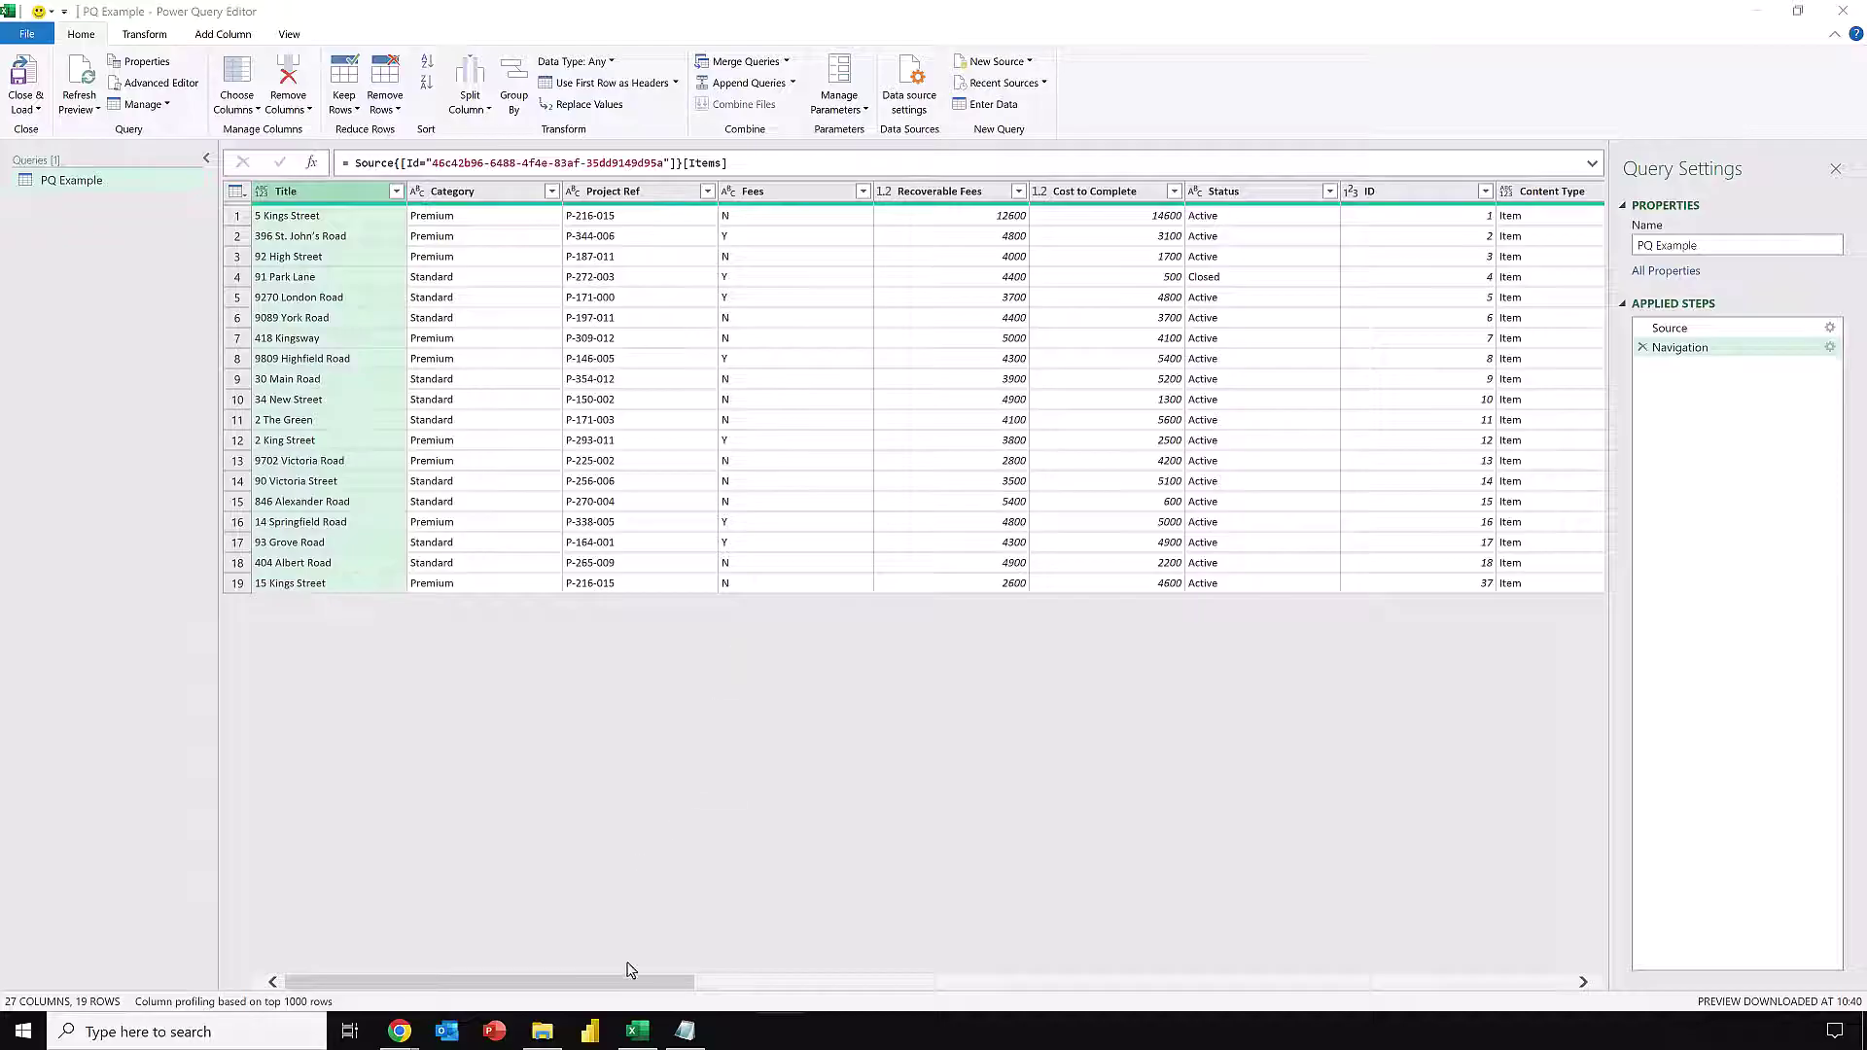
left_click_drag(627, 985, 834, 996)
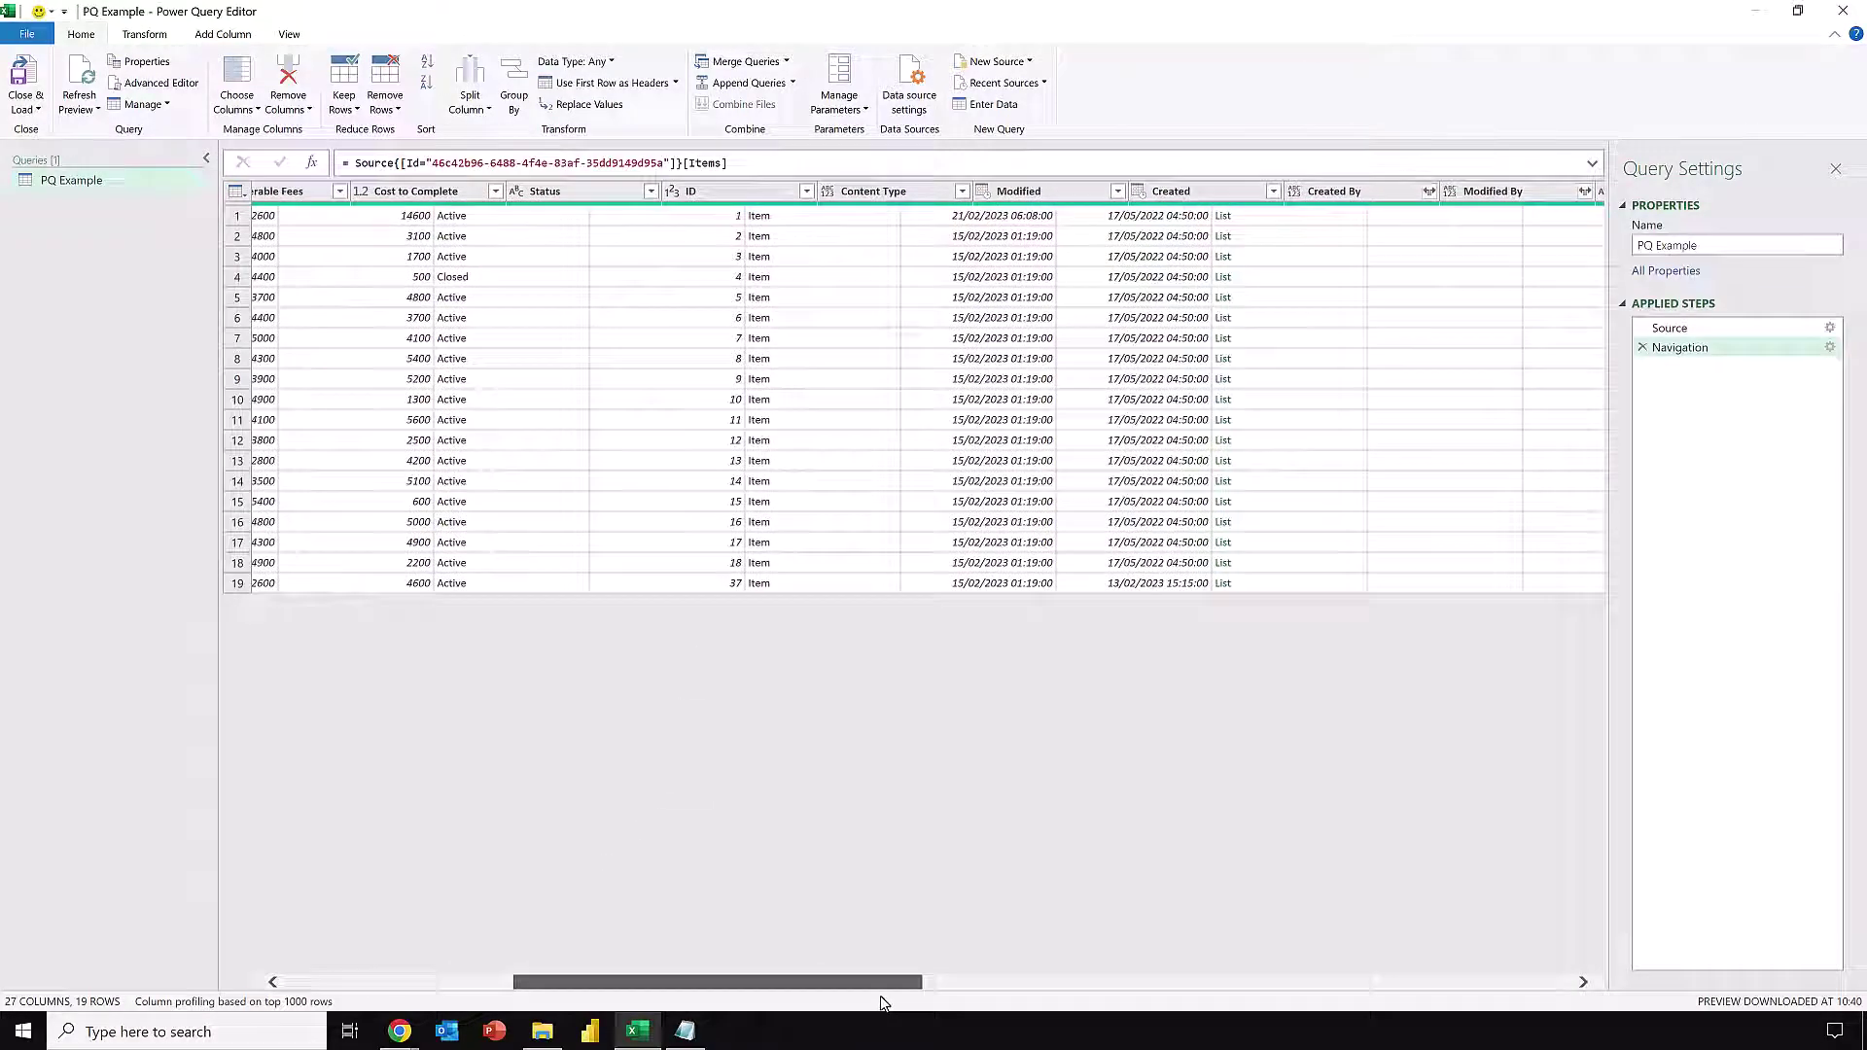
scroll(880, 982, "right", 5)
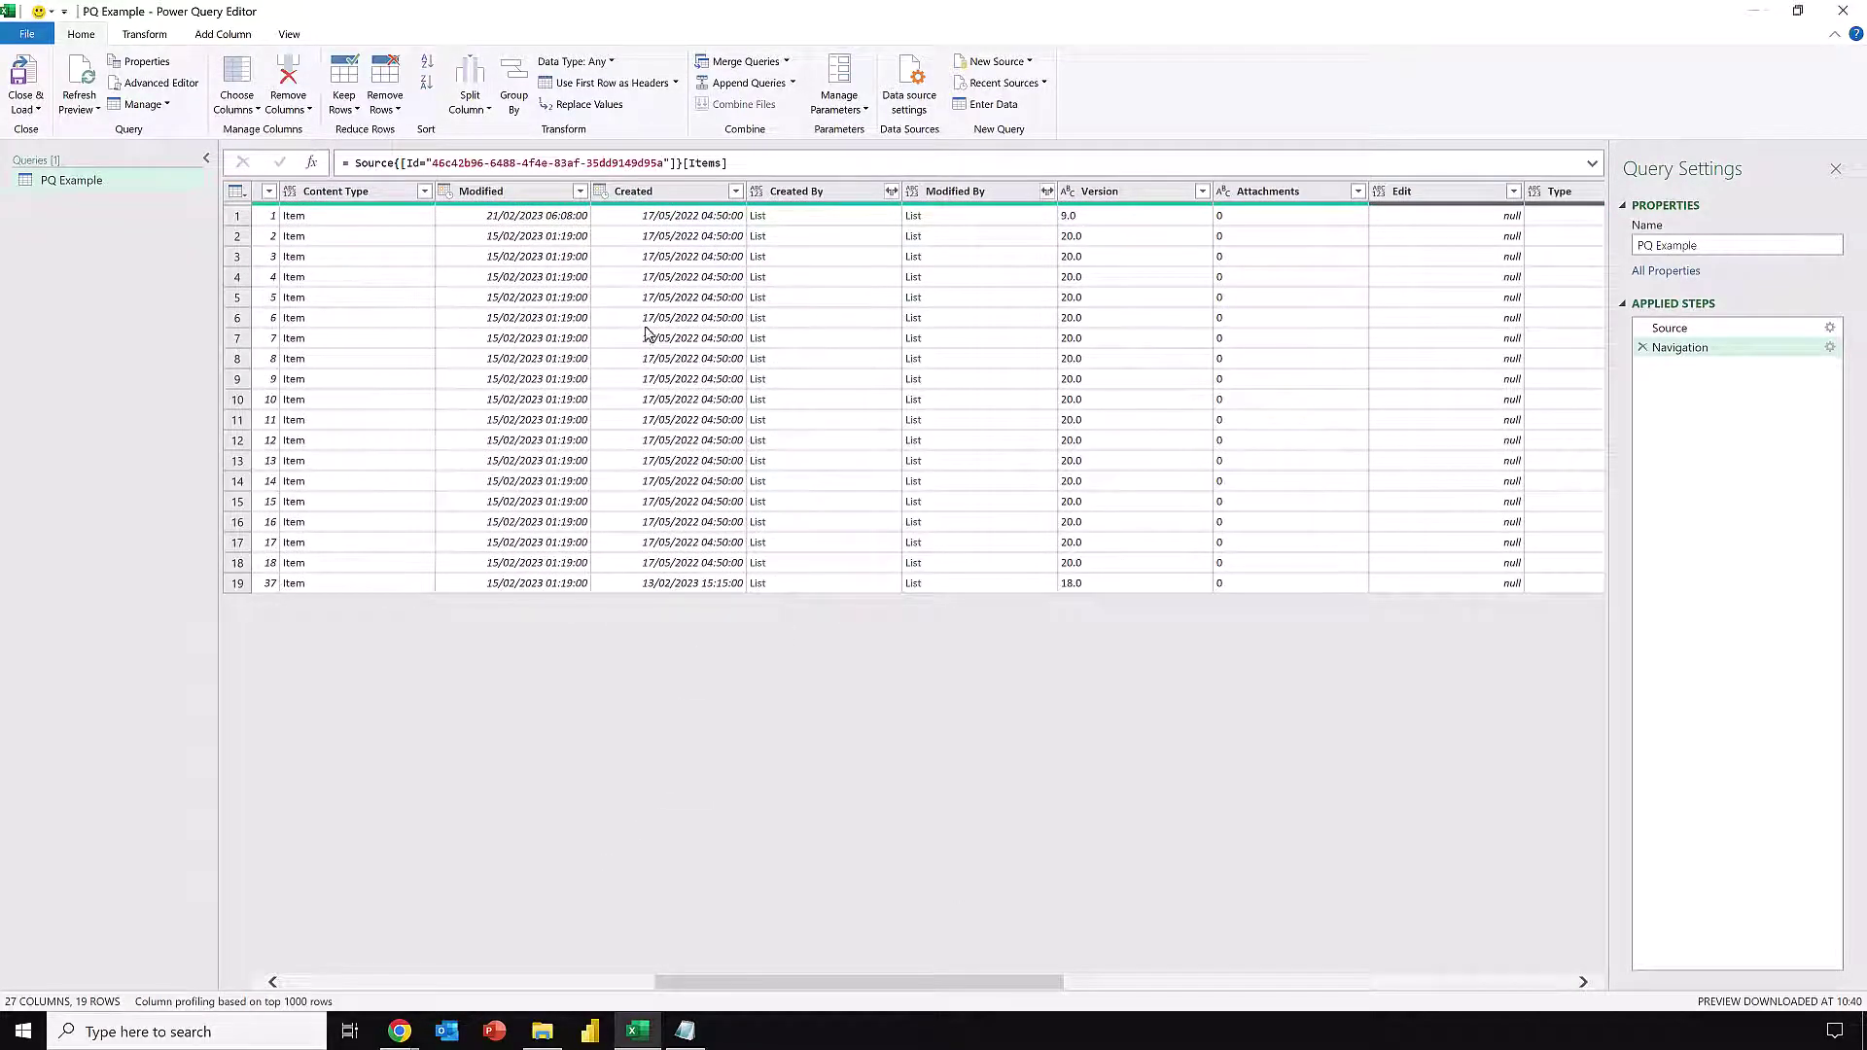
Review the Modified and Created values, then select the columns Title through ID.
left_click(459, 214)
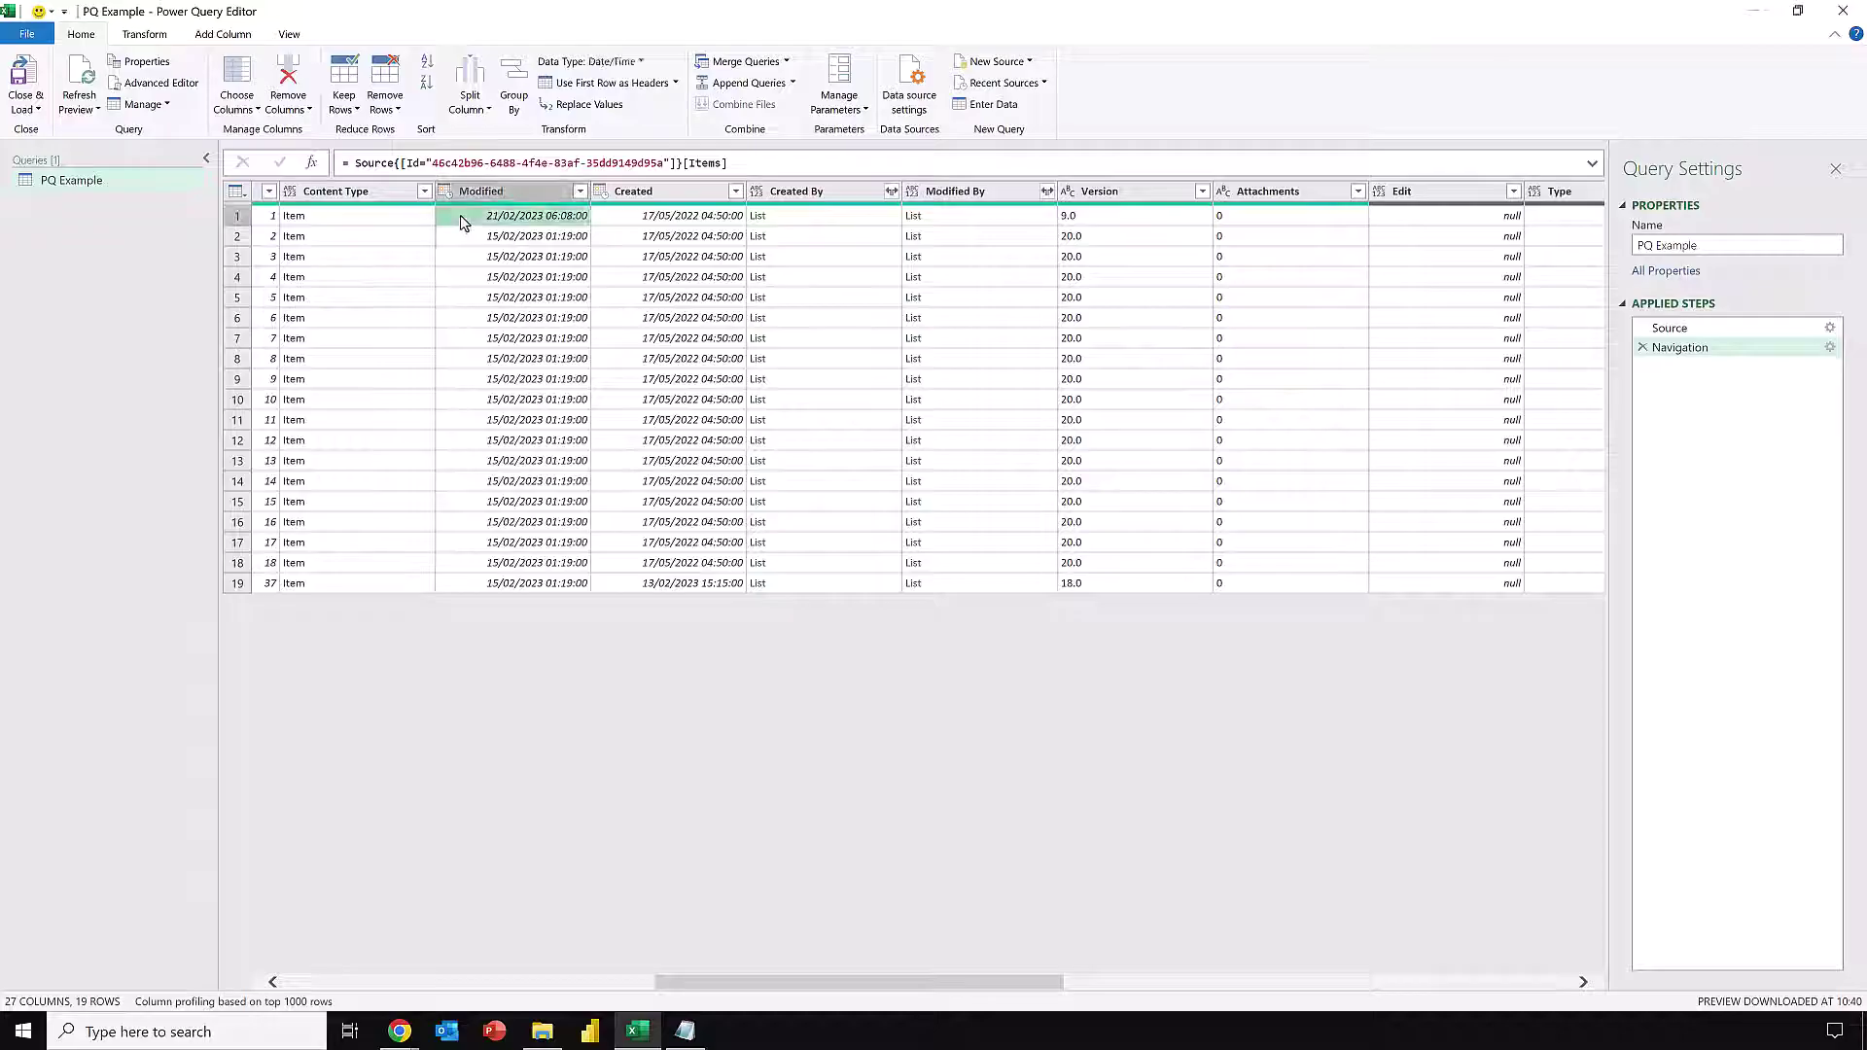
left_click(619, 220)
scroll(1100, 720, "right", 5)
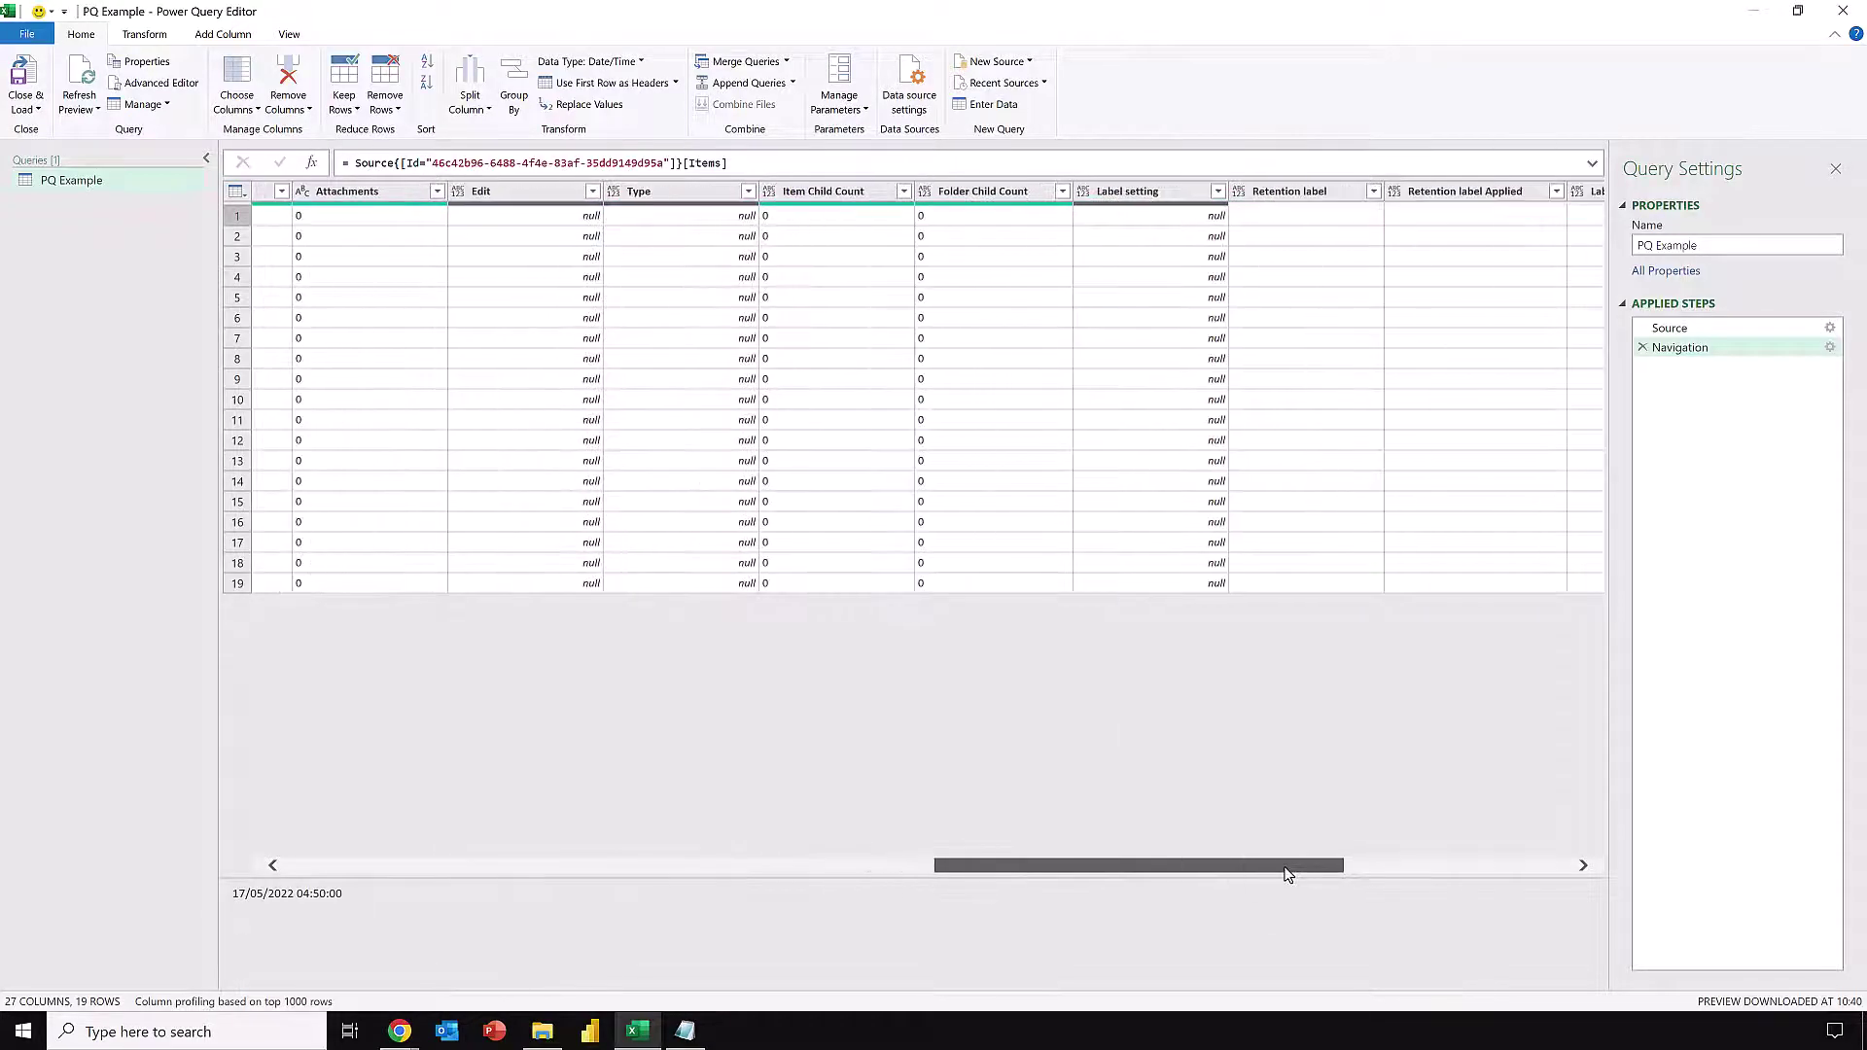
left_click_drag(1309, 867, 500, 875)
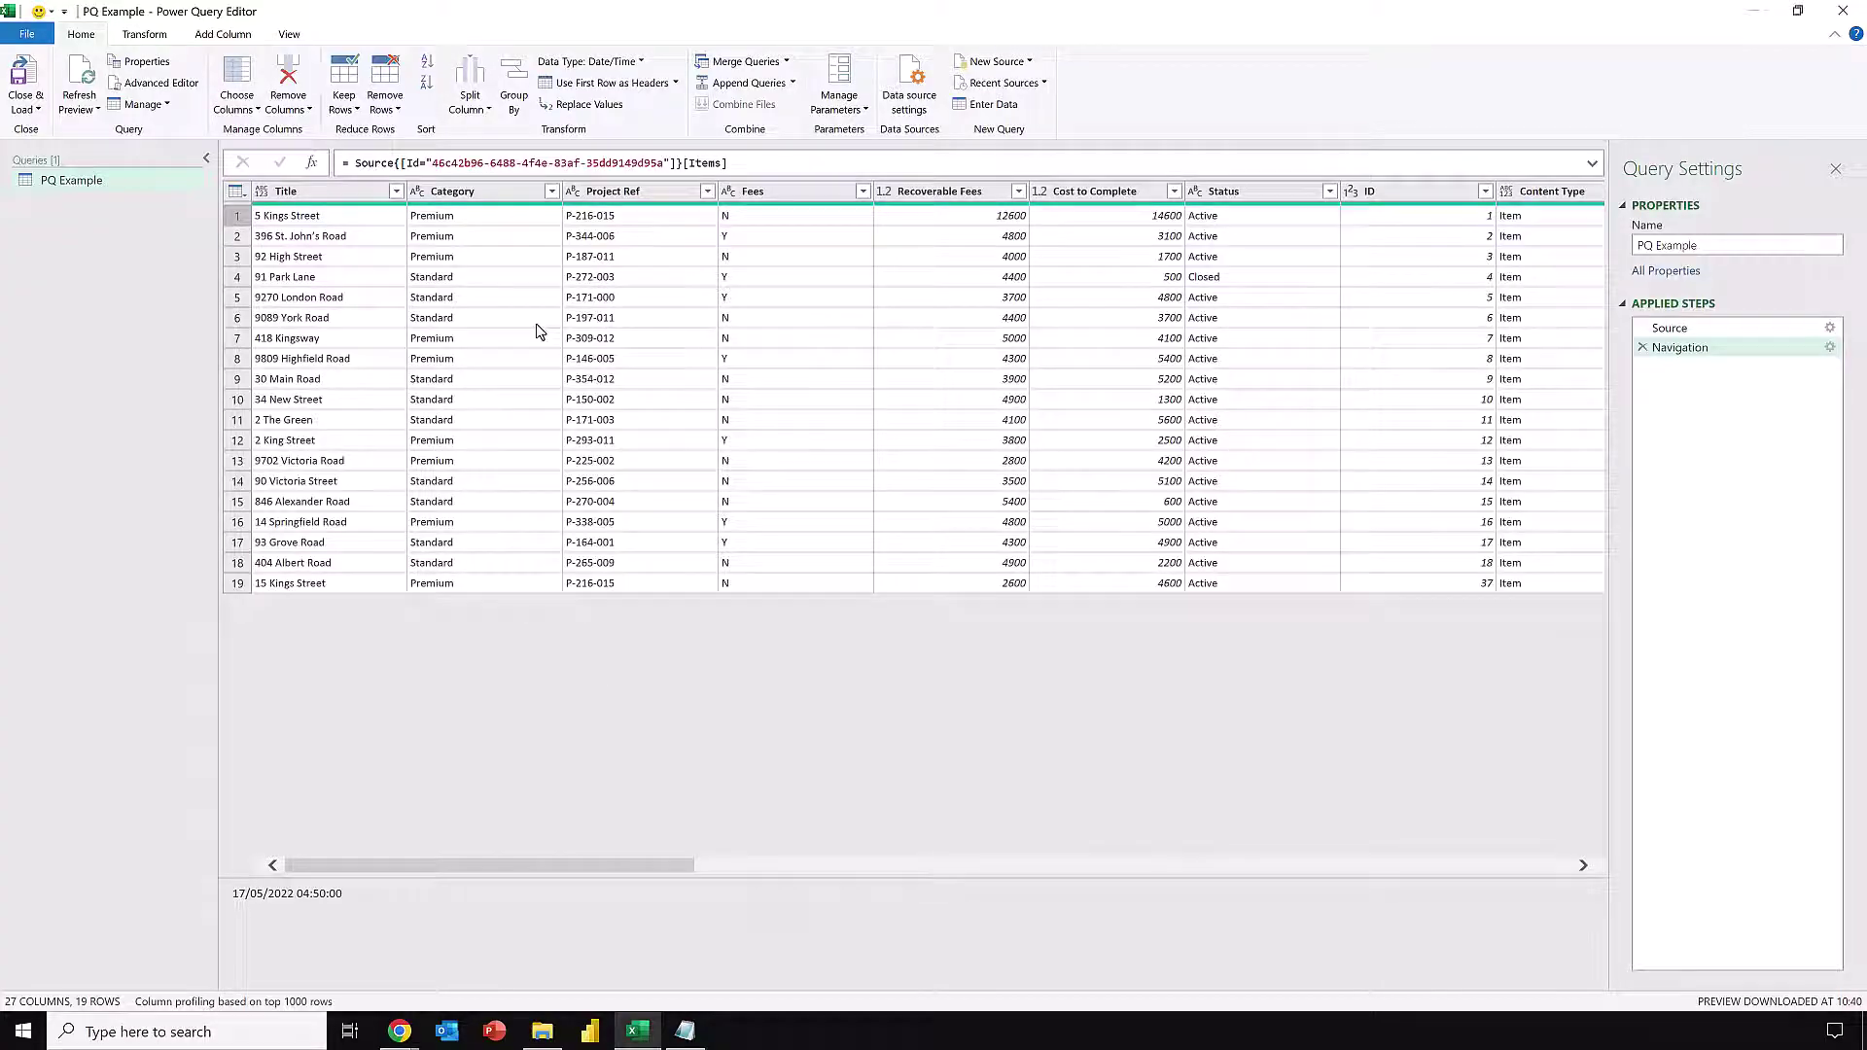
left_click(355, 192)
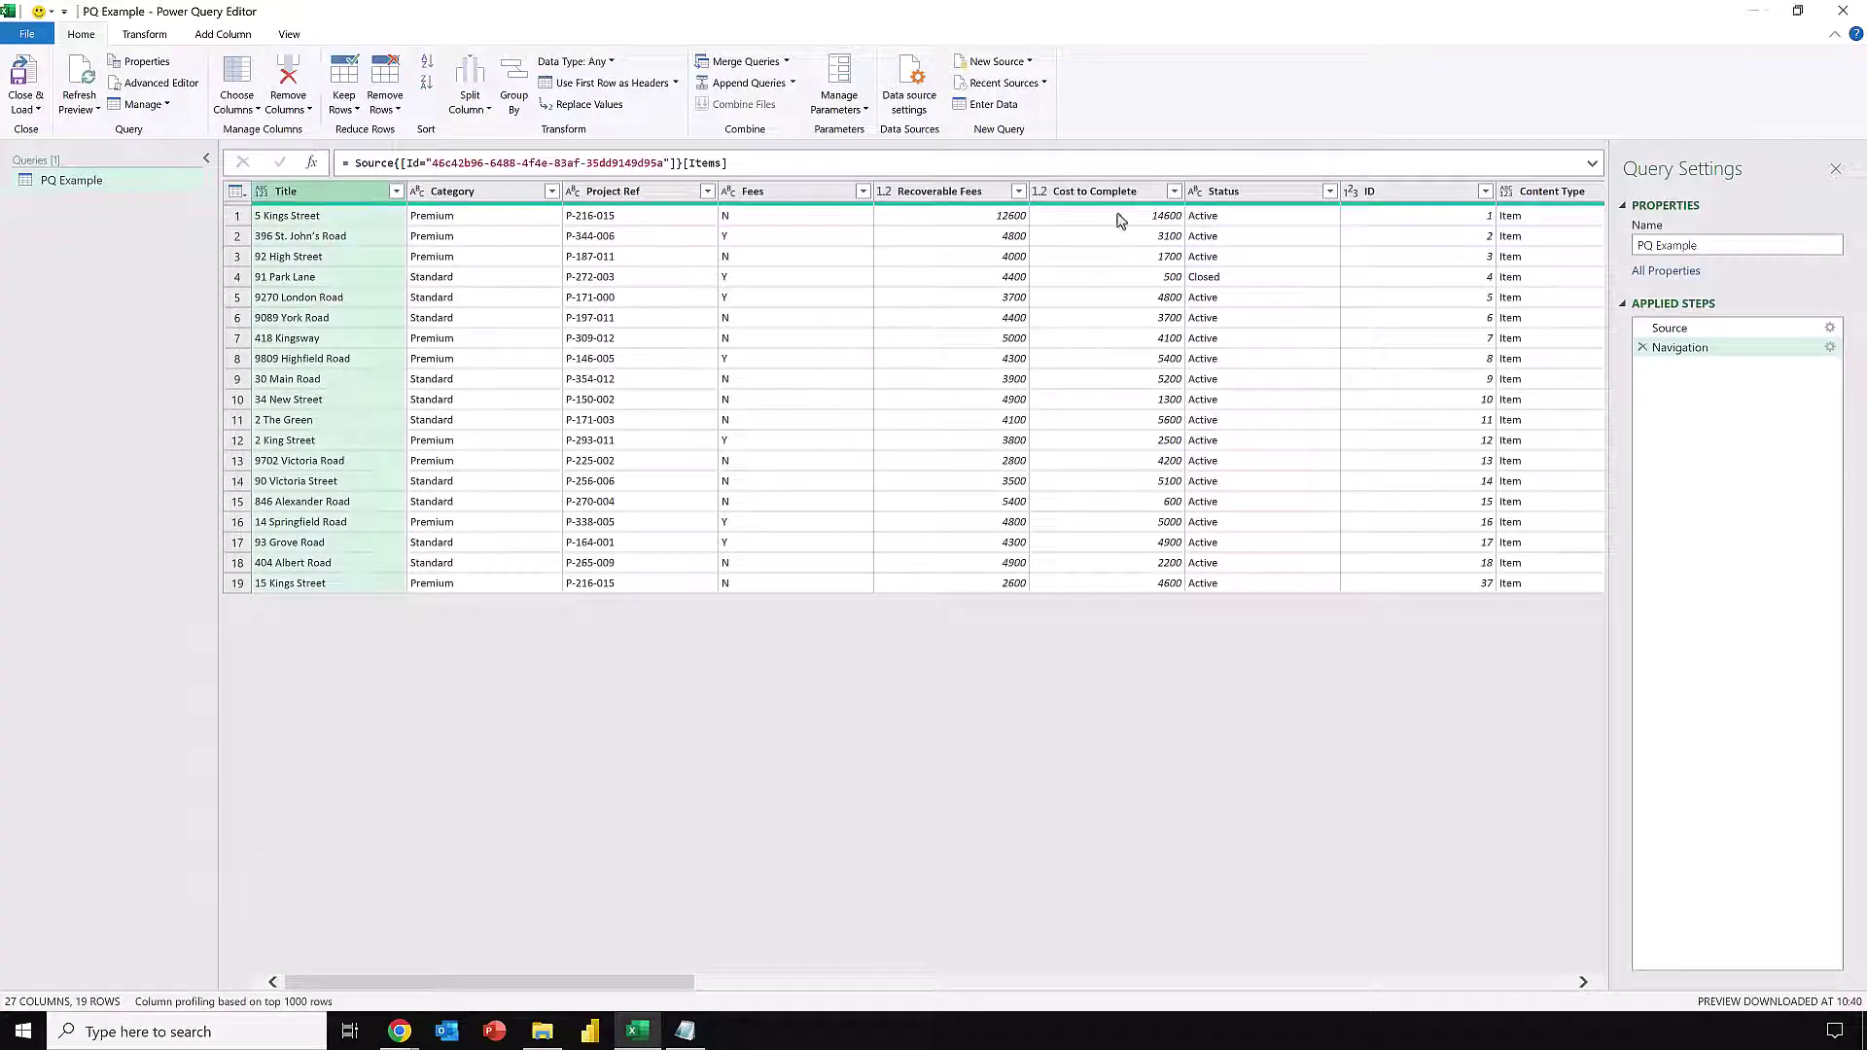
left_click(1402, 193, "shift")
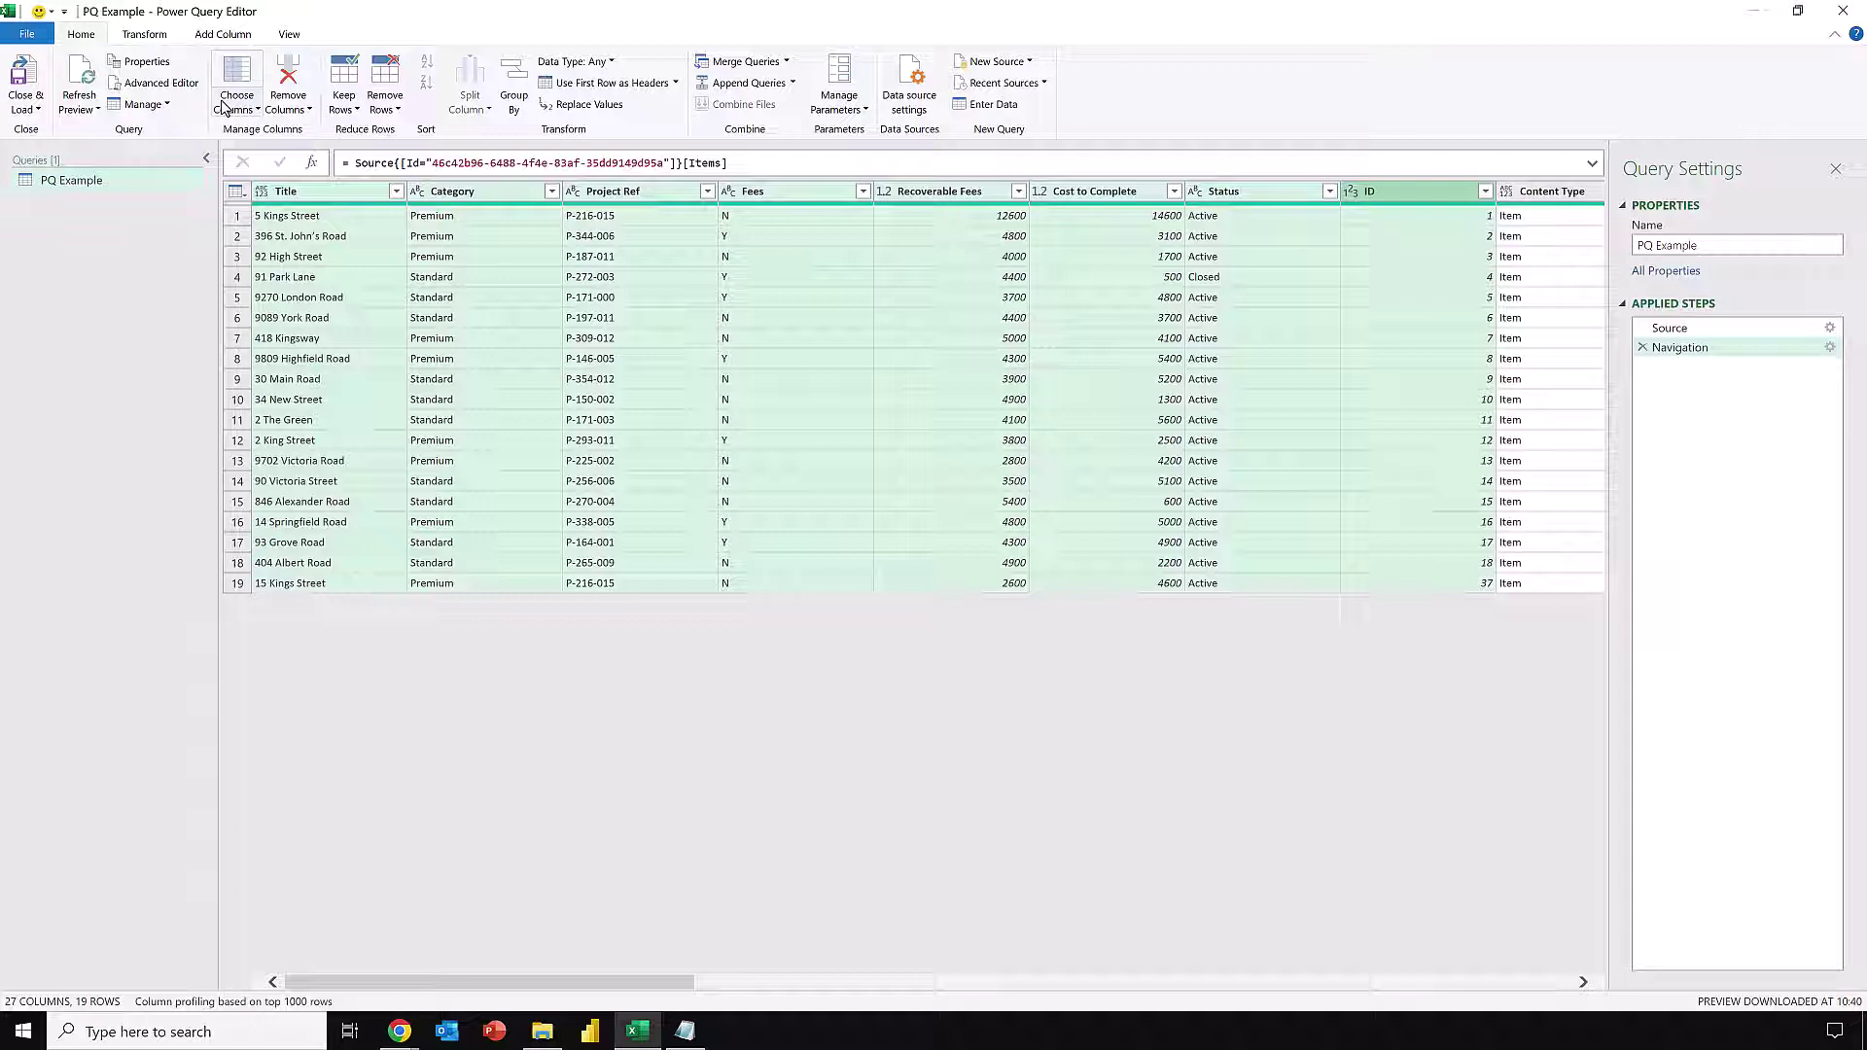
Remove all columns other than the selected Title through ID columns.
left_click(294, 110)
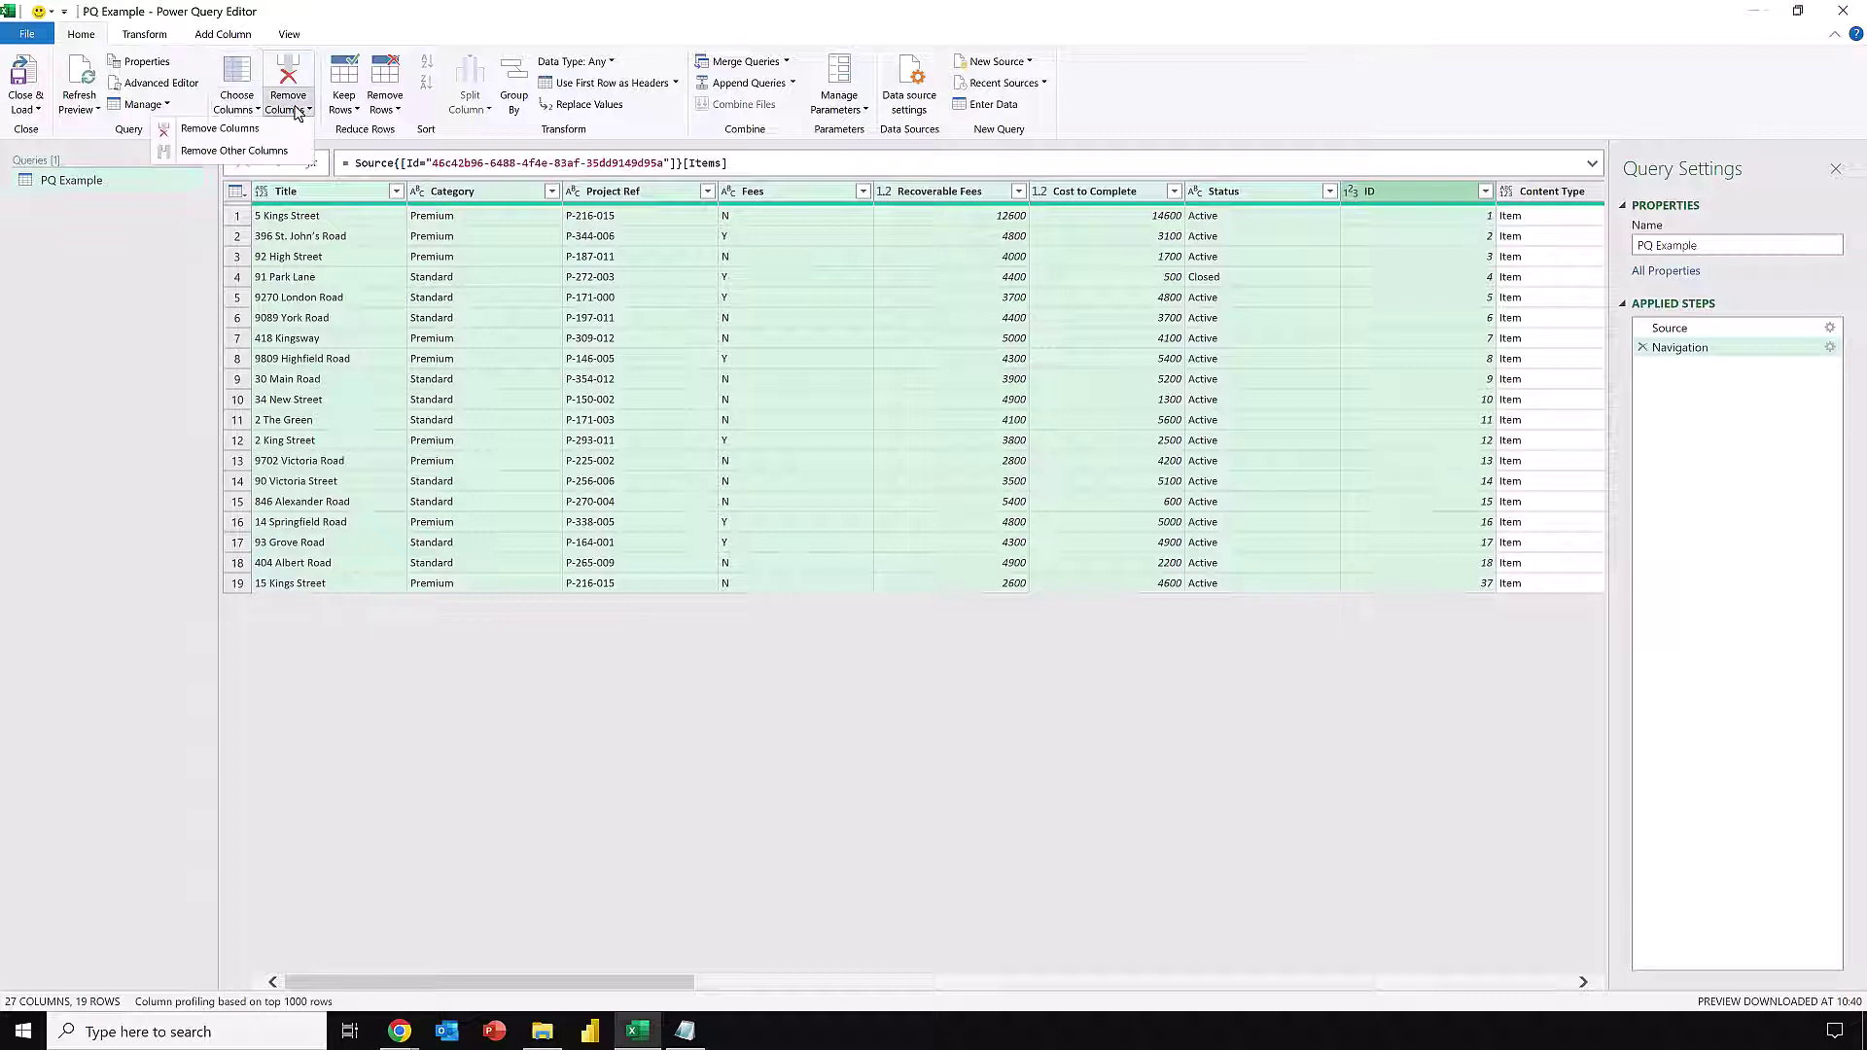
left_click(260, 150)
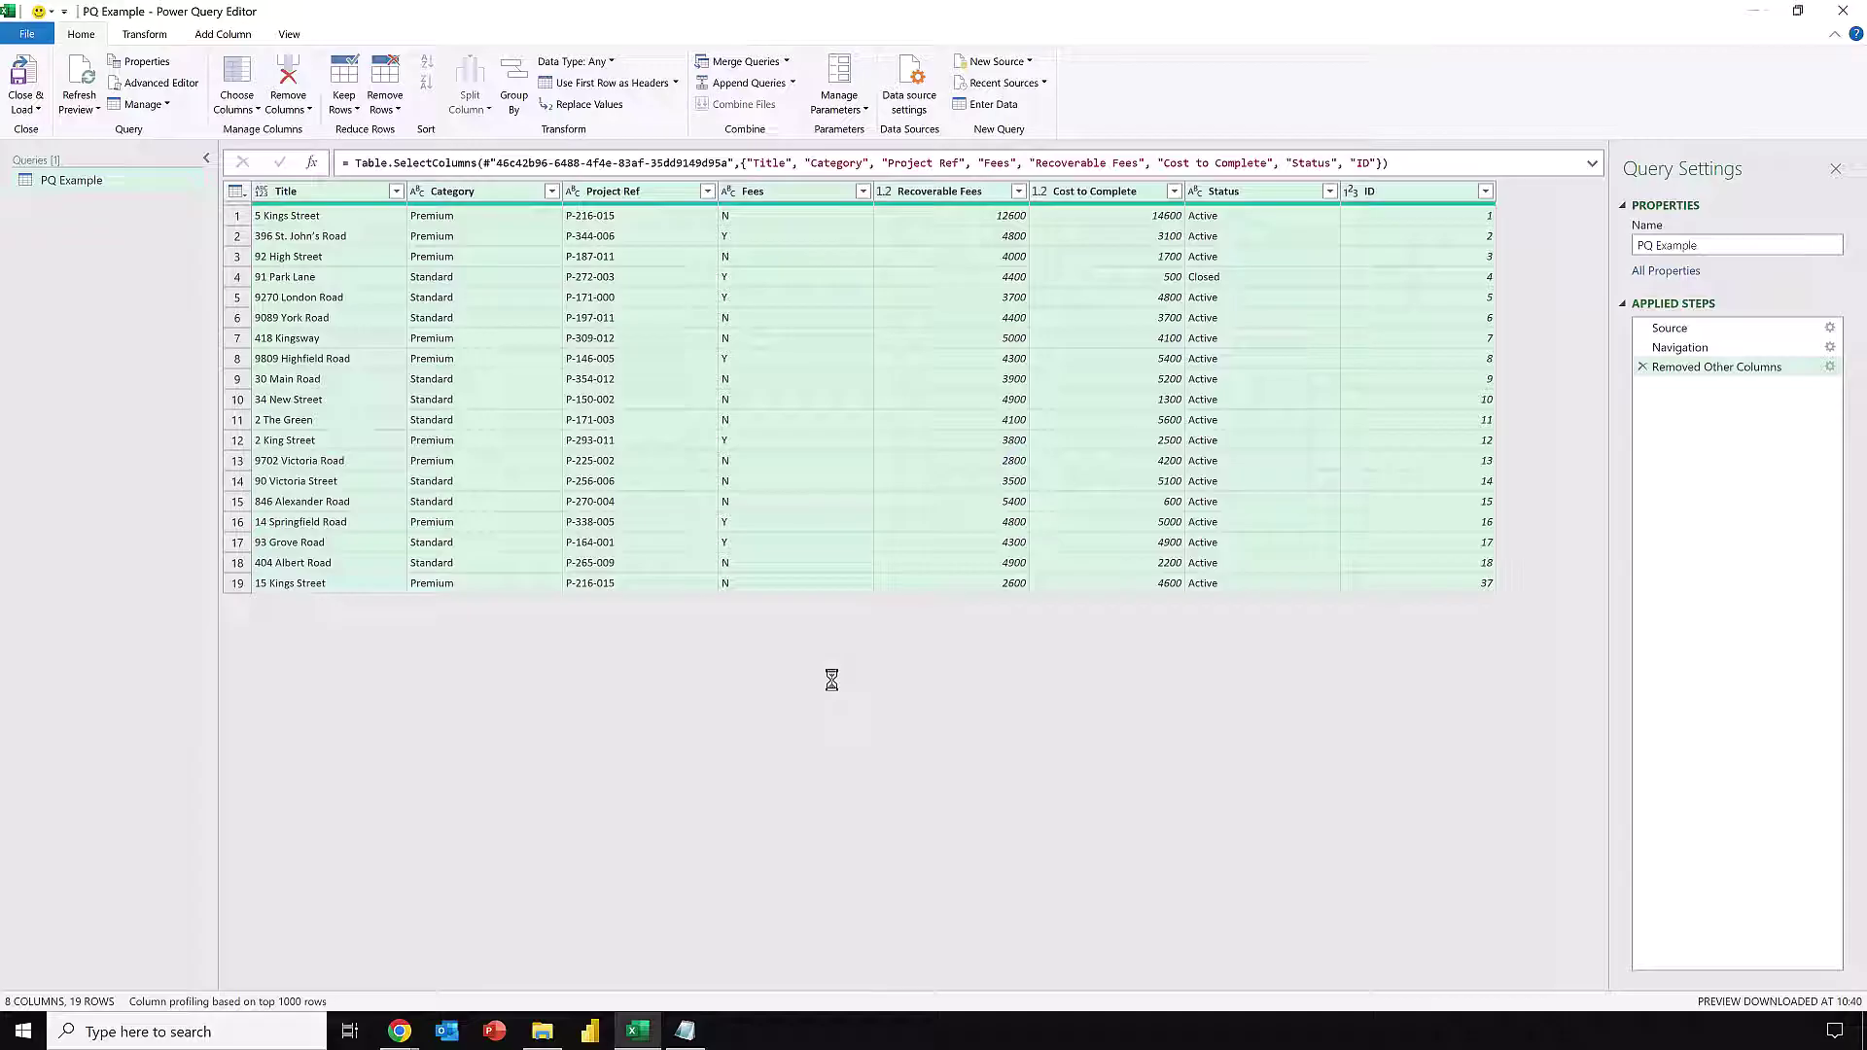
Change the Source formula's view mode from All to Default and delete the Removed Other Columns step.
left_click(1693, 335)
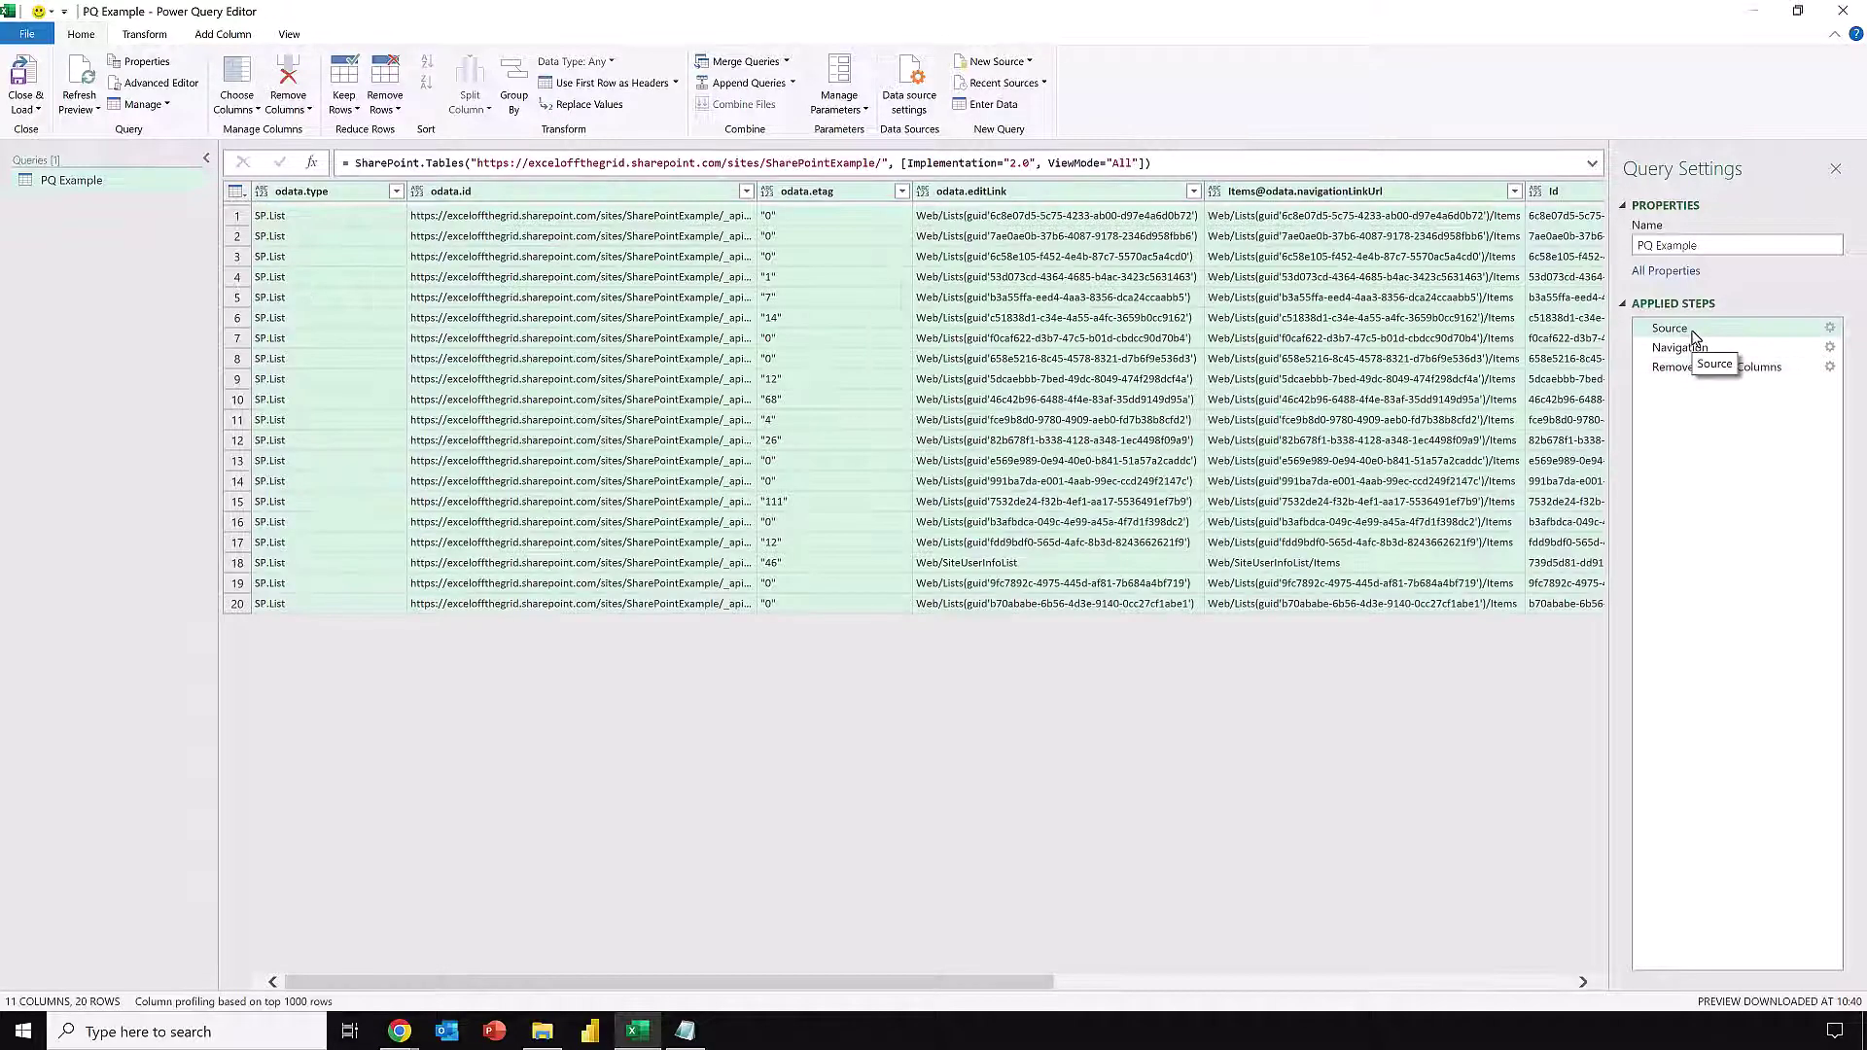
left_click(1136, 162)
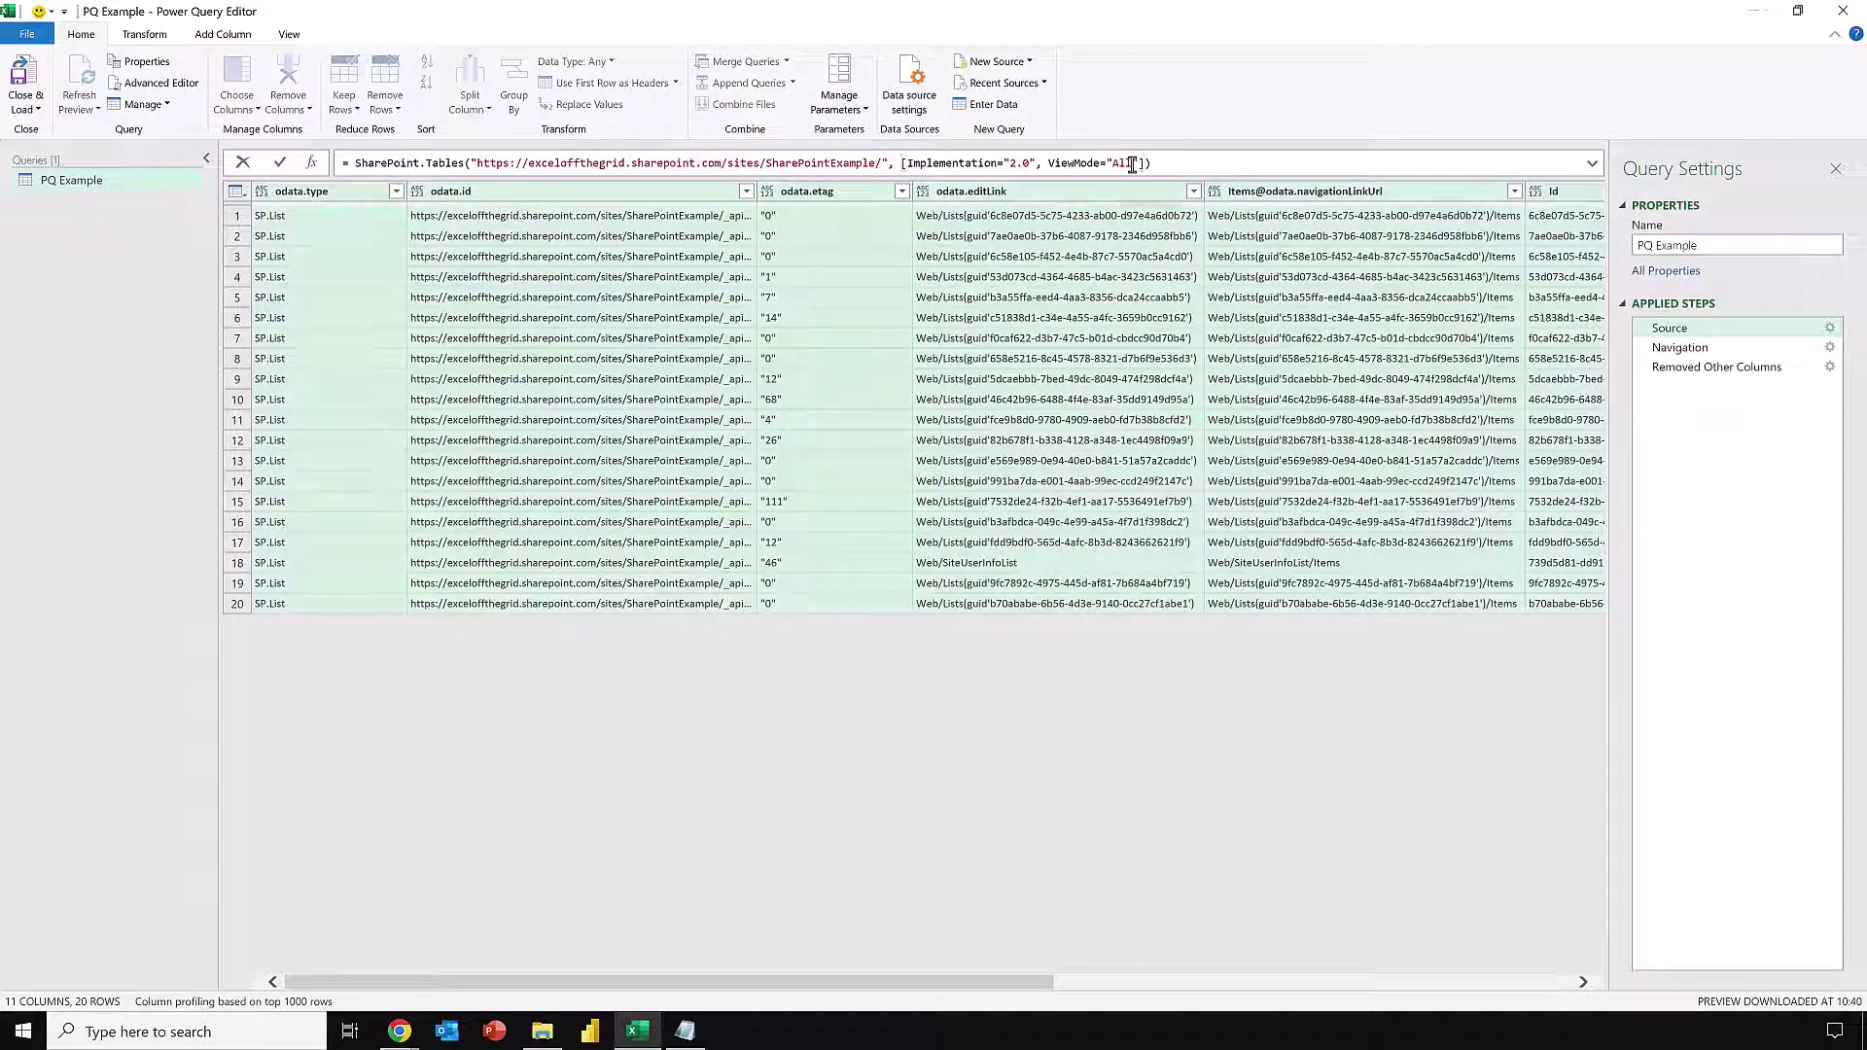
key("BackSpace")
key("BackSpace")
key("BackSpace")
type("Default")
key("Return")
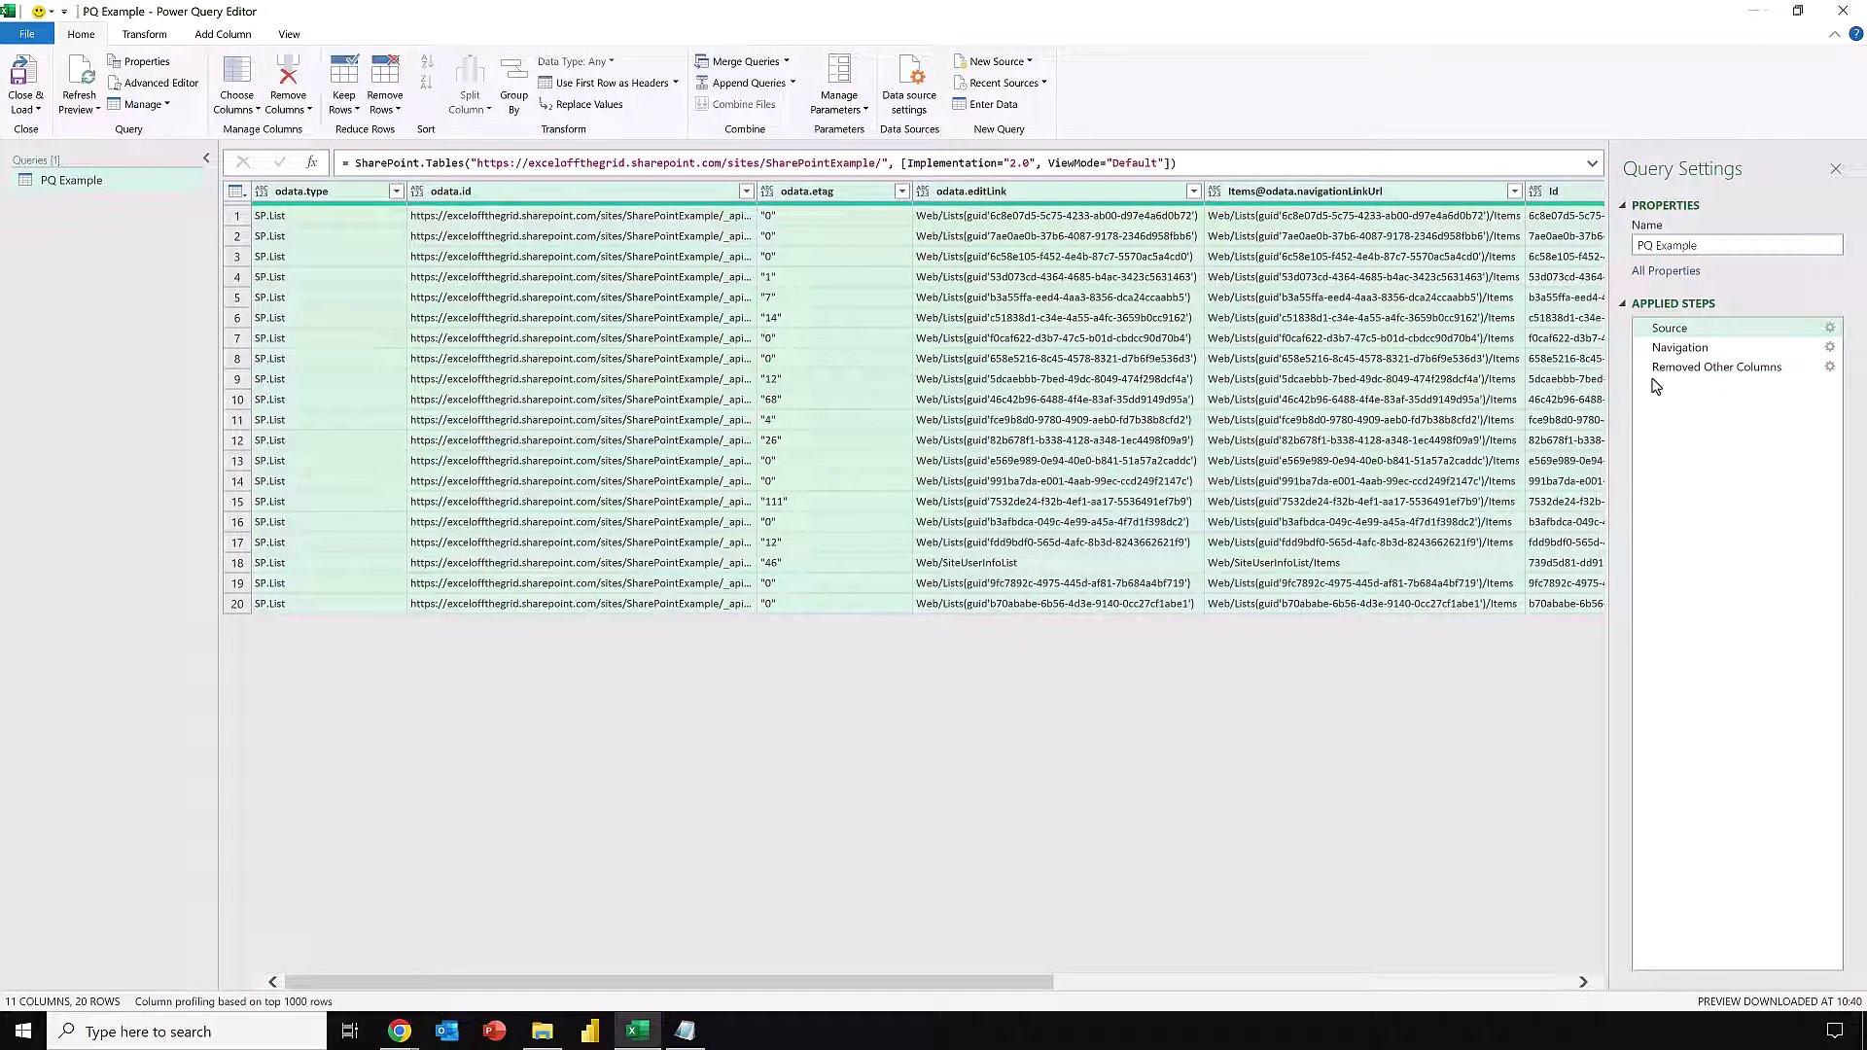
left_click(1675, 348)
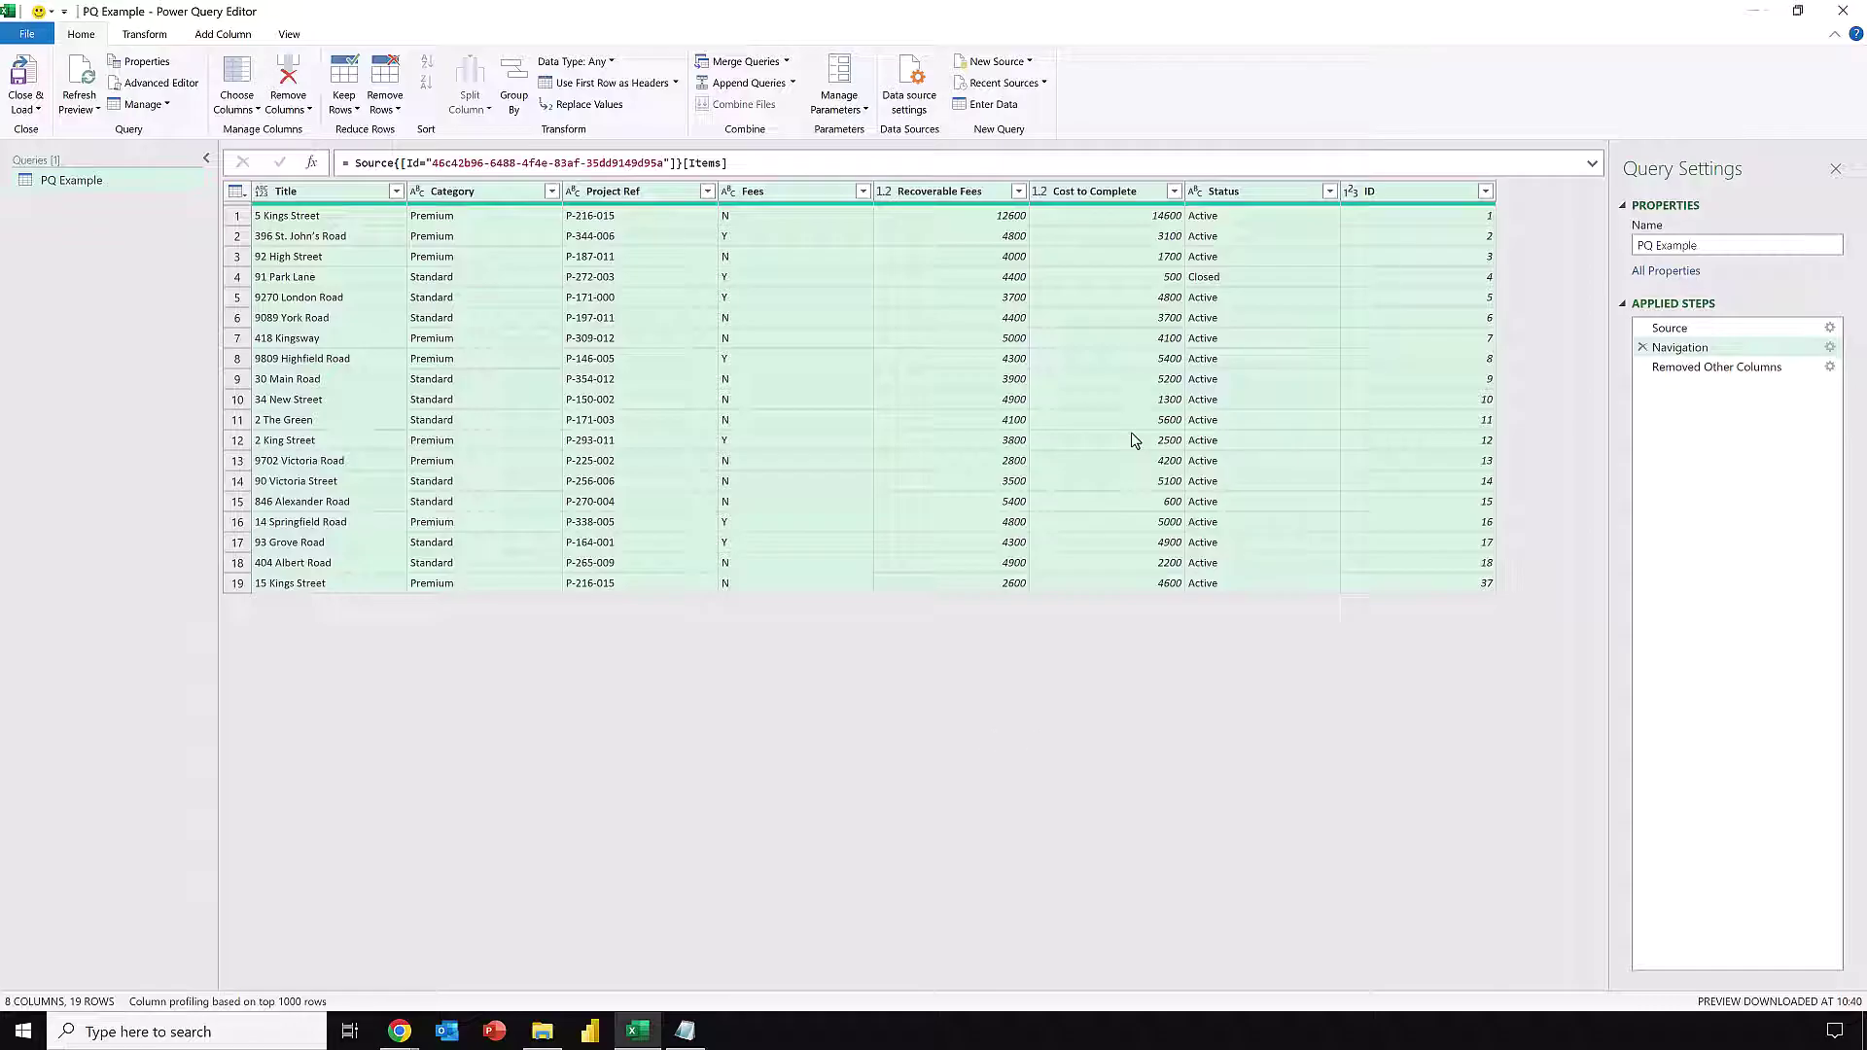
left_click(1643, 367)
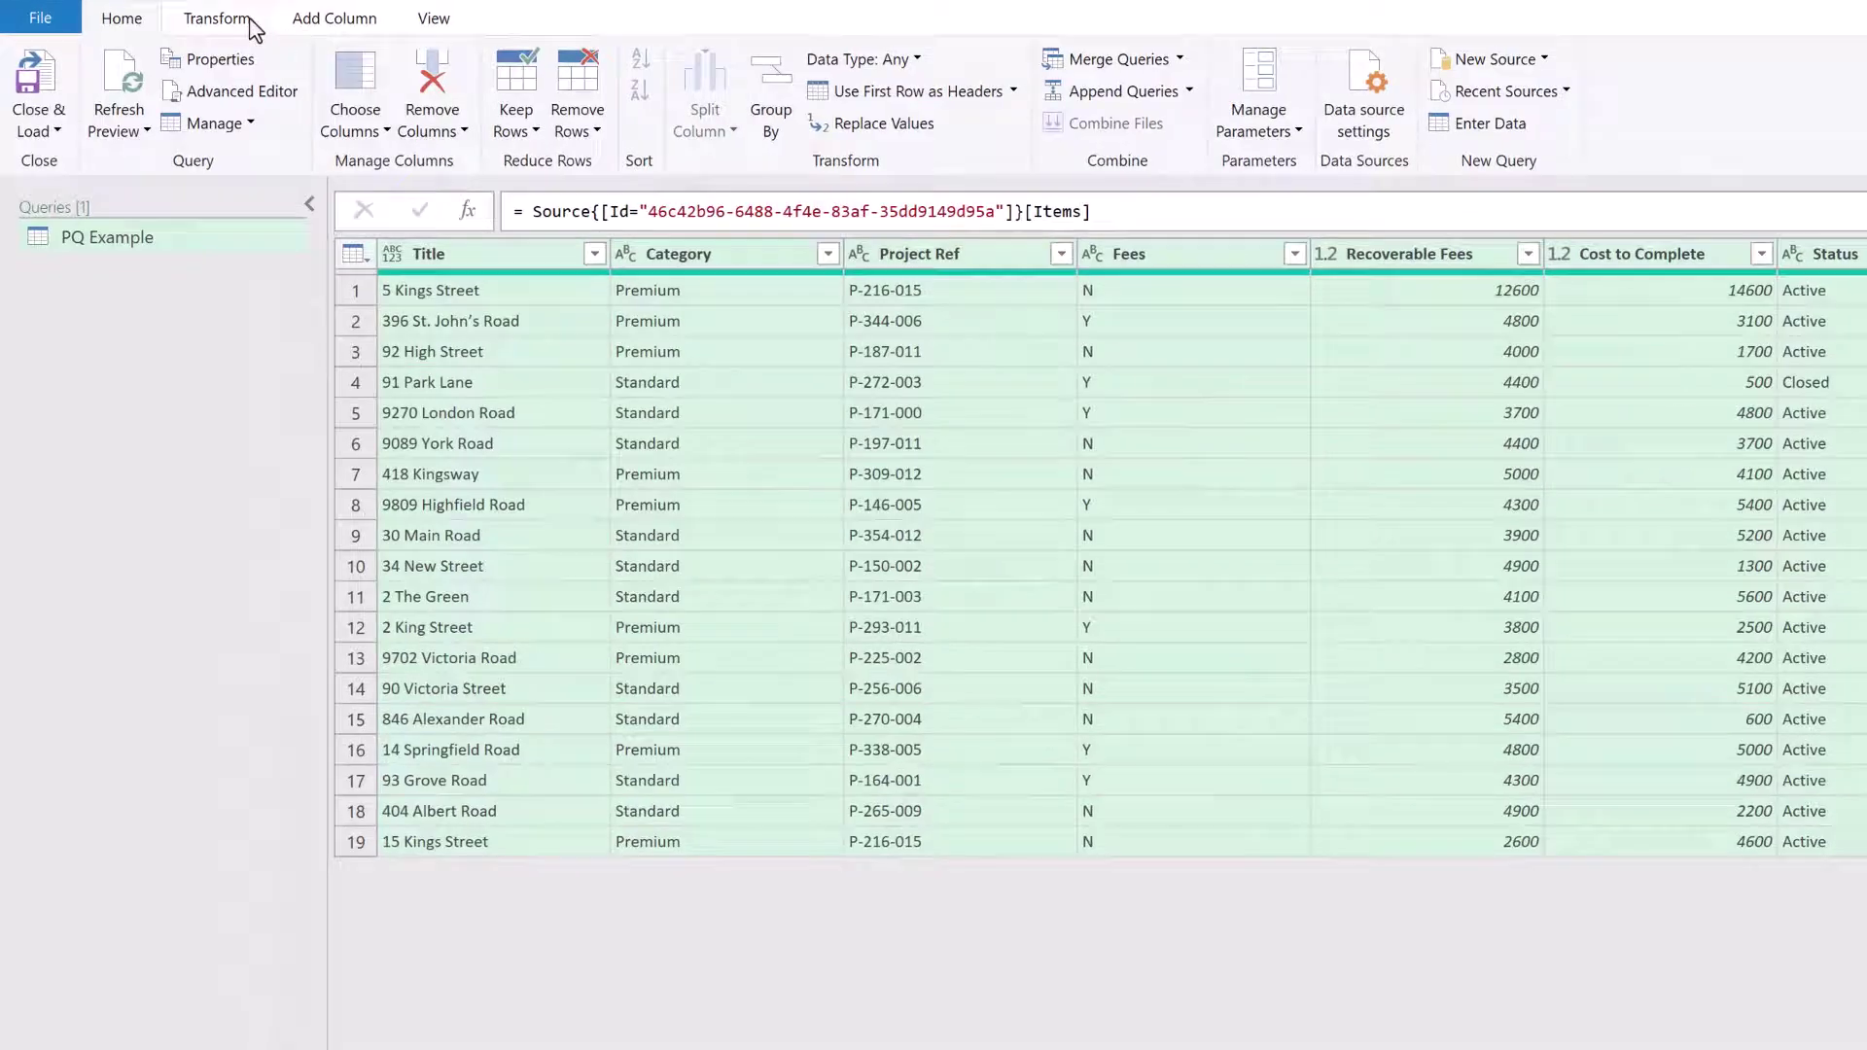
Detect data types for all columns and make Recoverable Fees a Currency column.
left_click(218, 19)
left_click(394, 90)
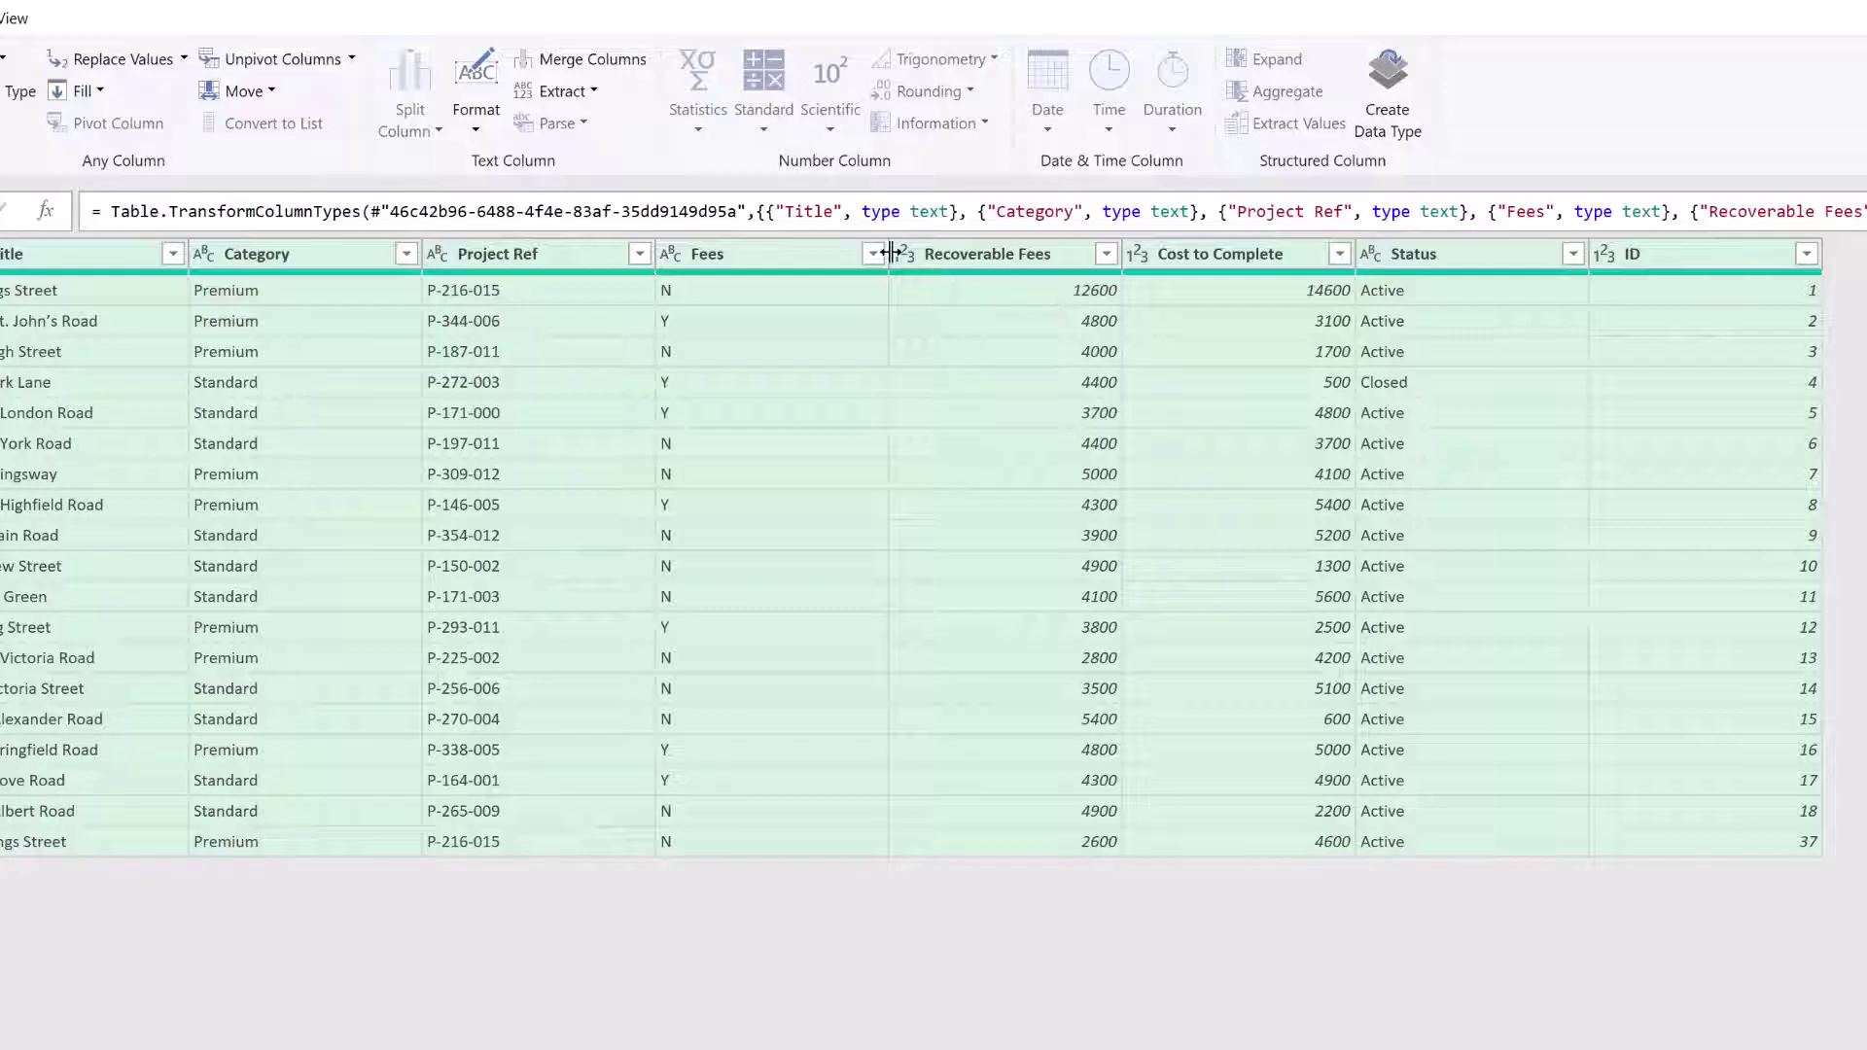
left_click(905, 254)
key("Escape")
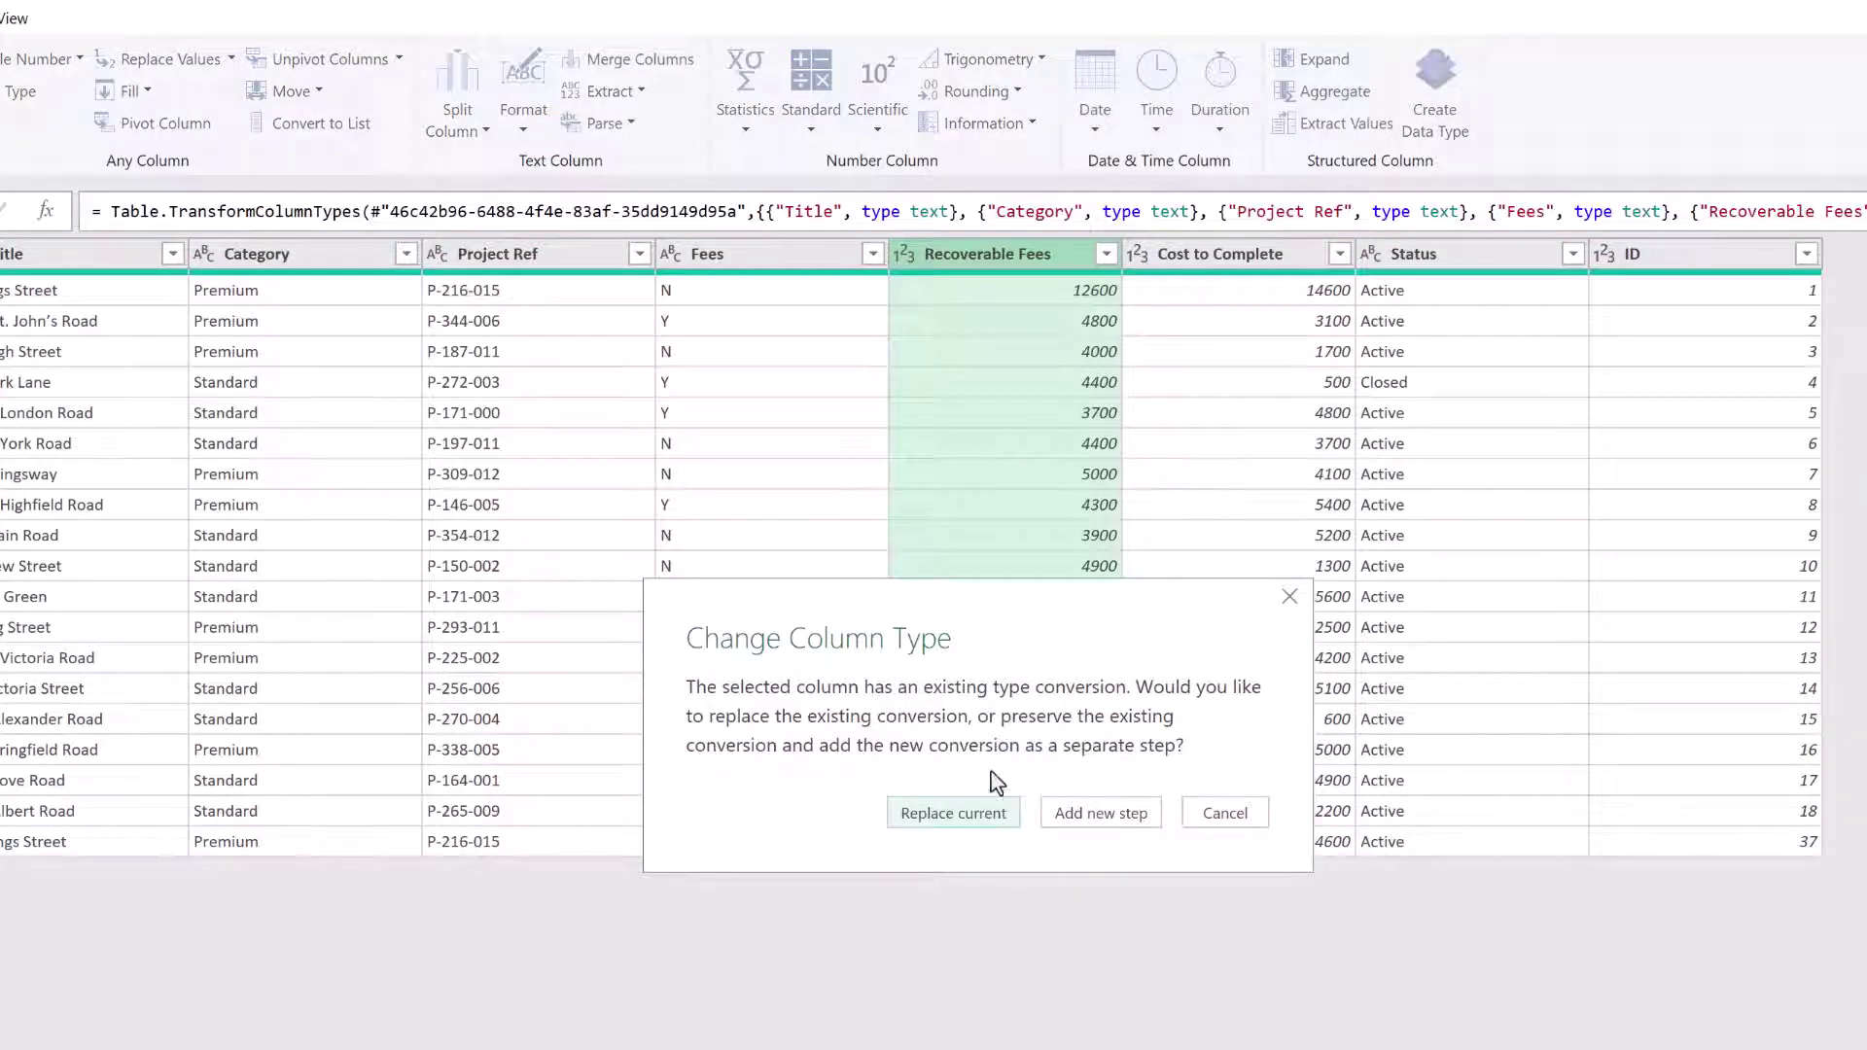
left_click(986, 809)
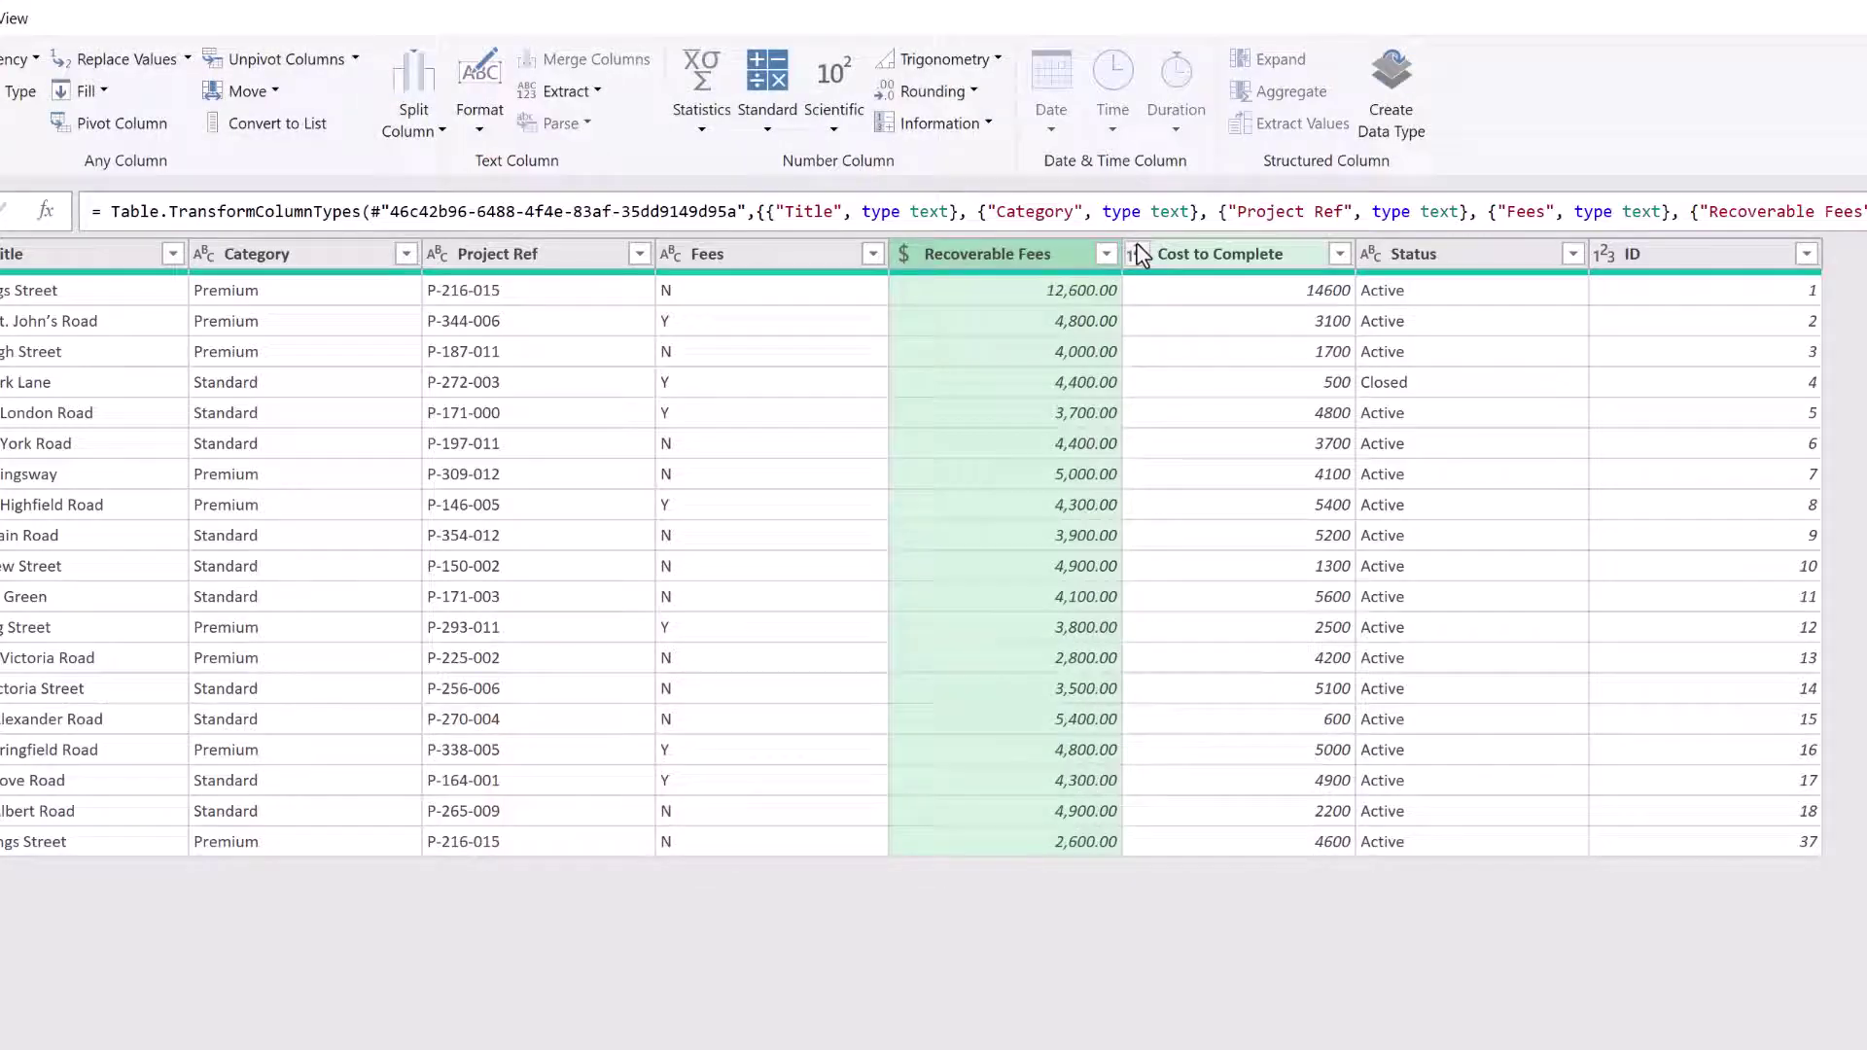
Change Cost to Complete to Currency, replacing the current conversion.
left_click(1137, 255)
left_click(1198, 310)
left_click(963, 811)
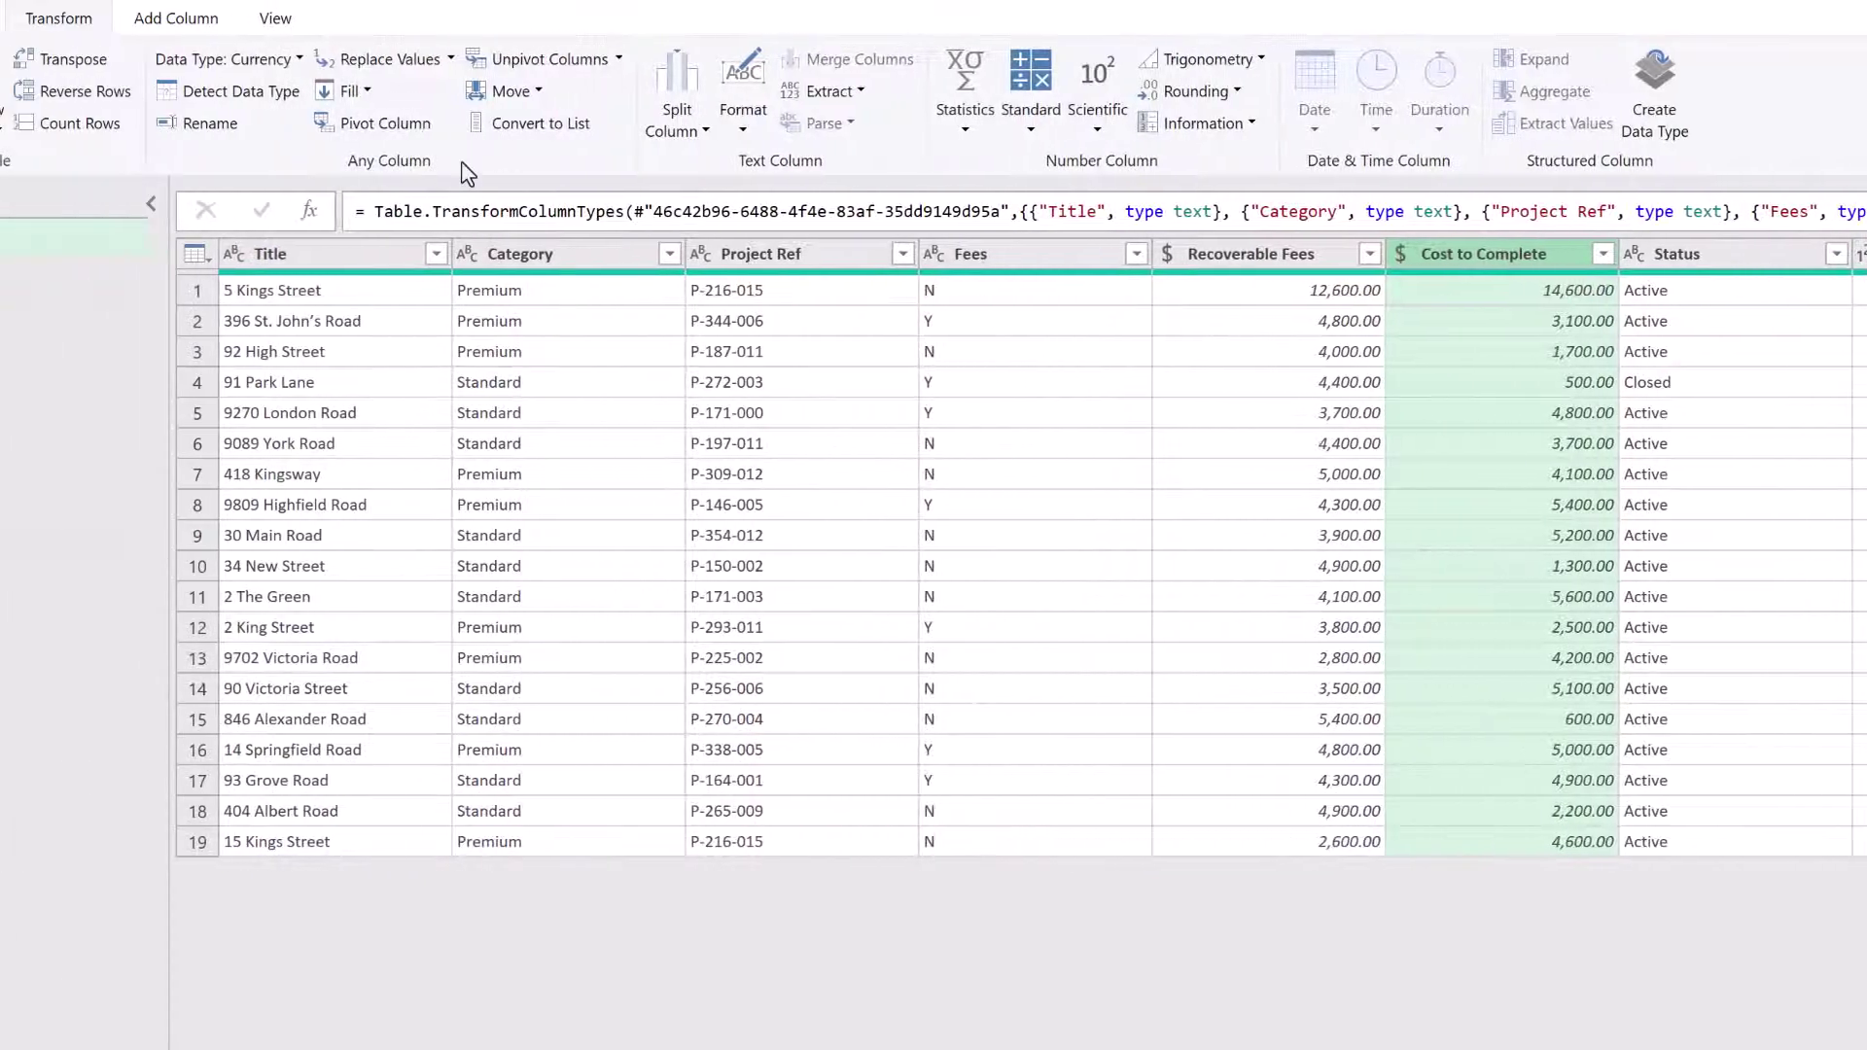
Close & Load the query as a Table on the existing worksheet at $A$1.
left_click(122, 18)
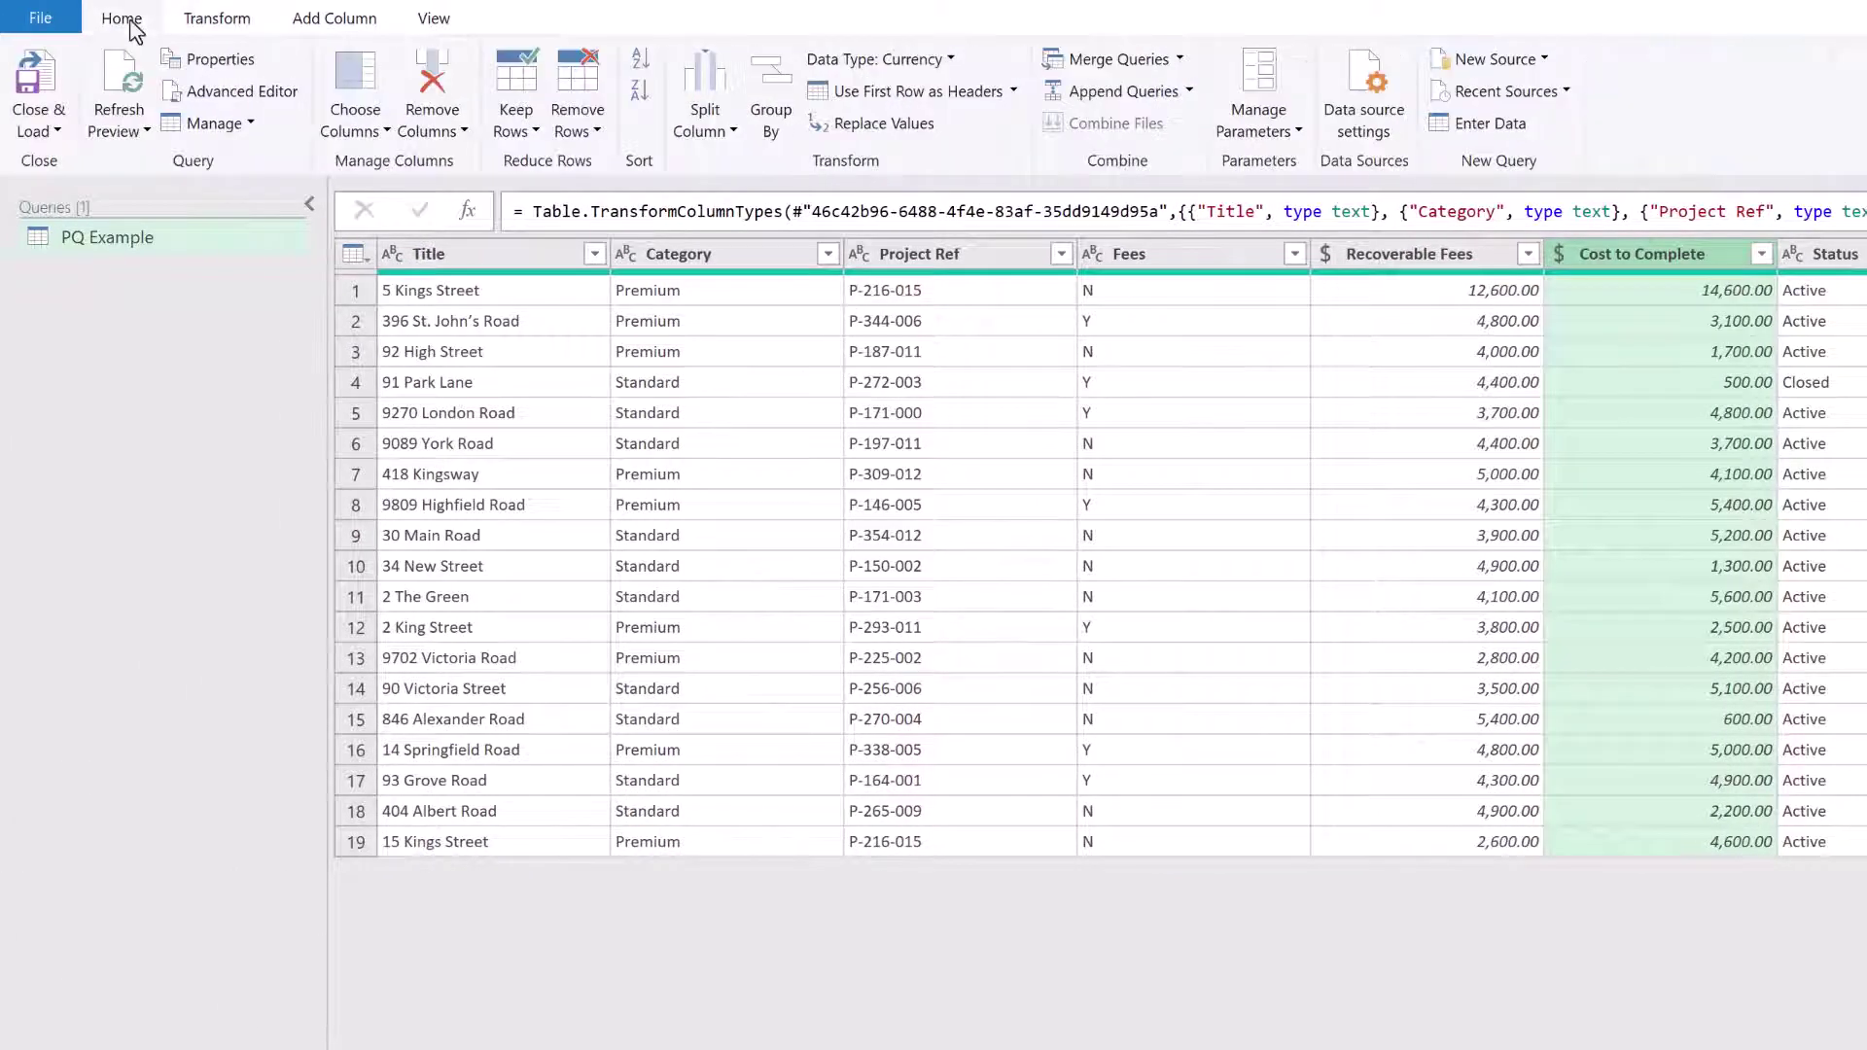
left_click(39, 121)
left_click(111, 195)
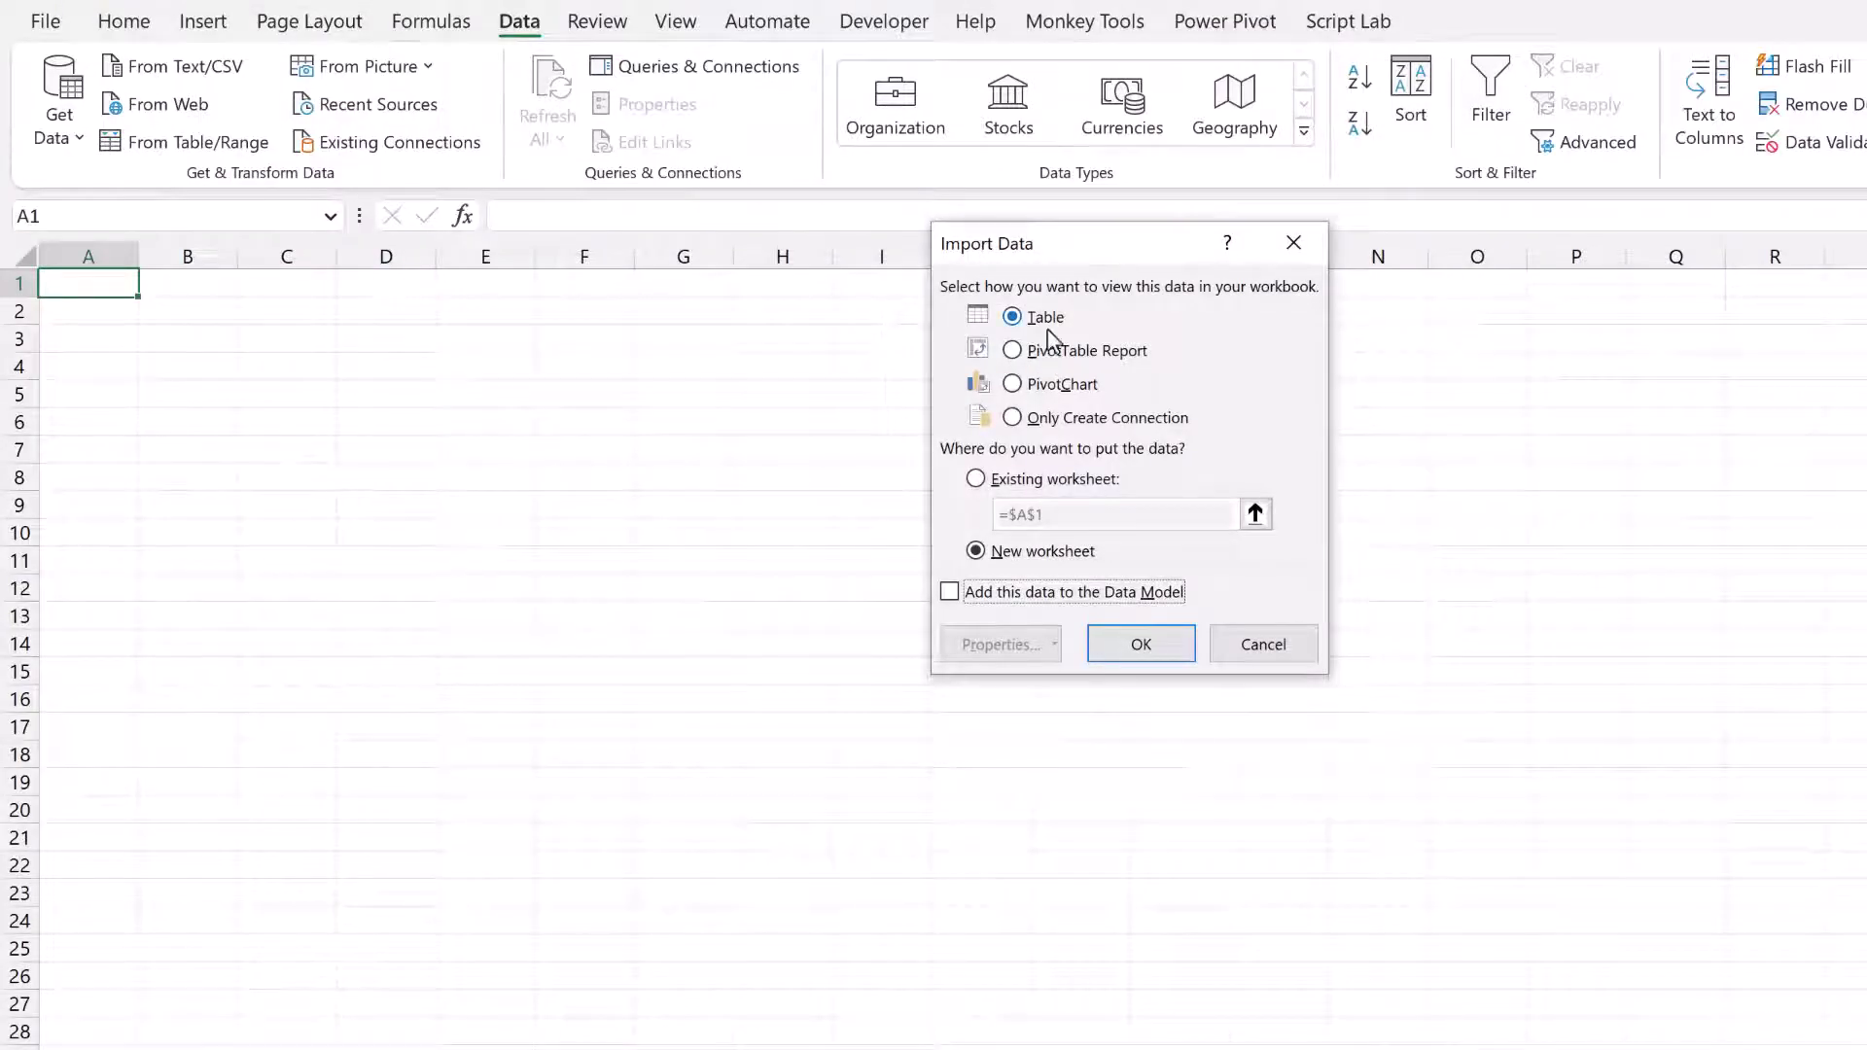
left_click(1055, 478)
left_click(1137, 644)
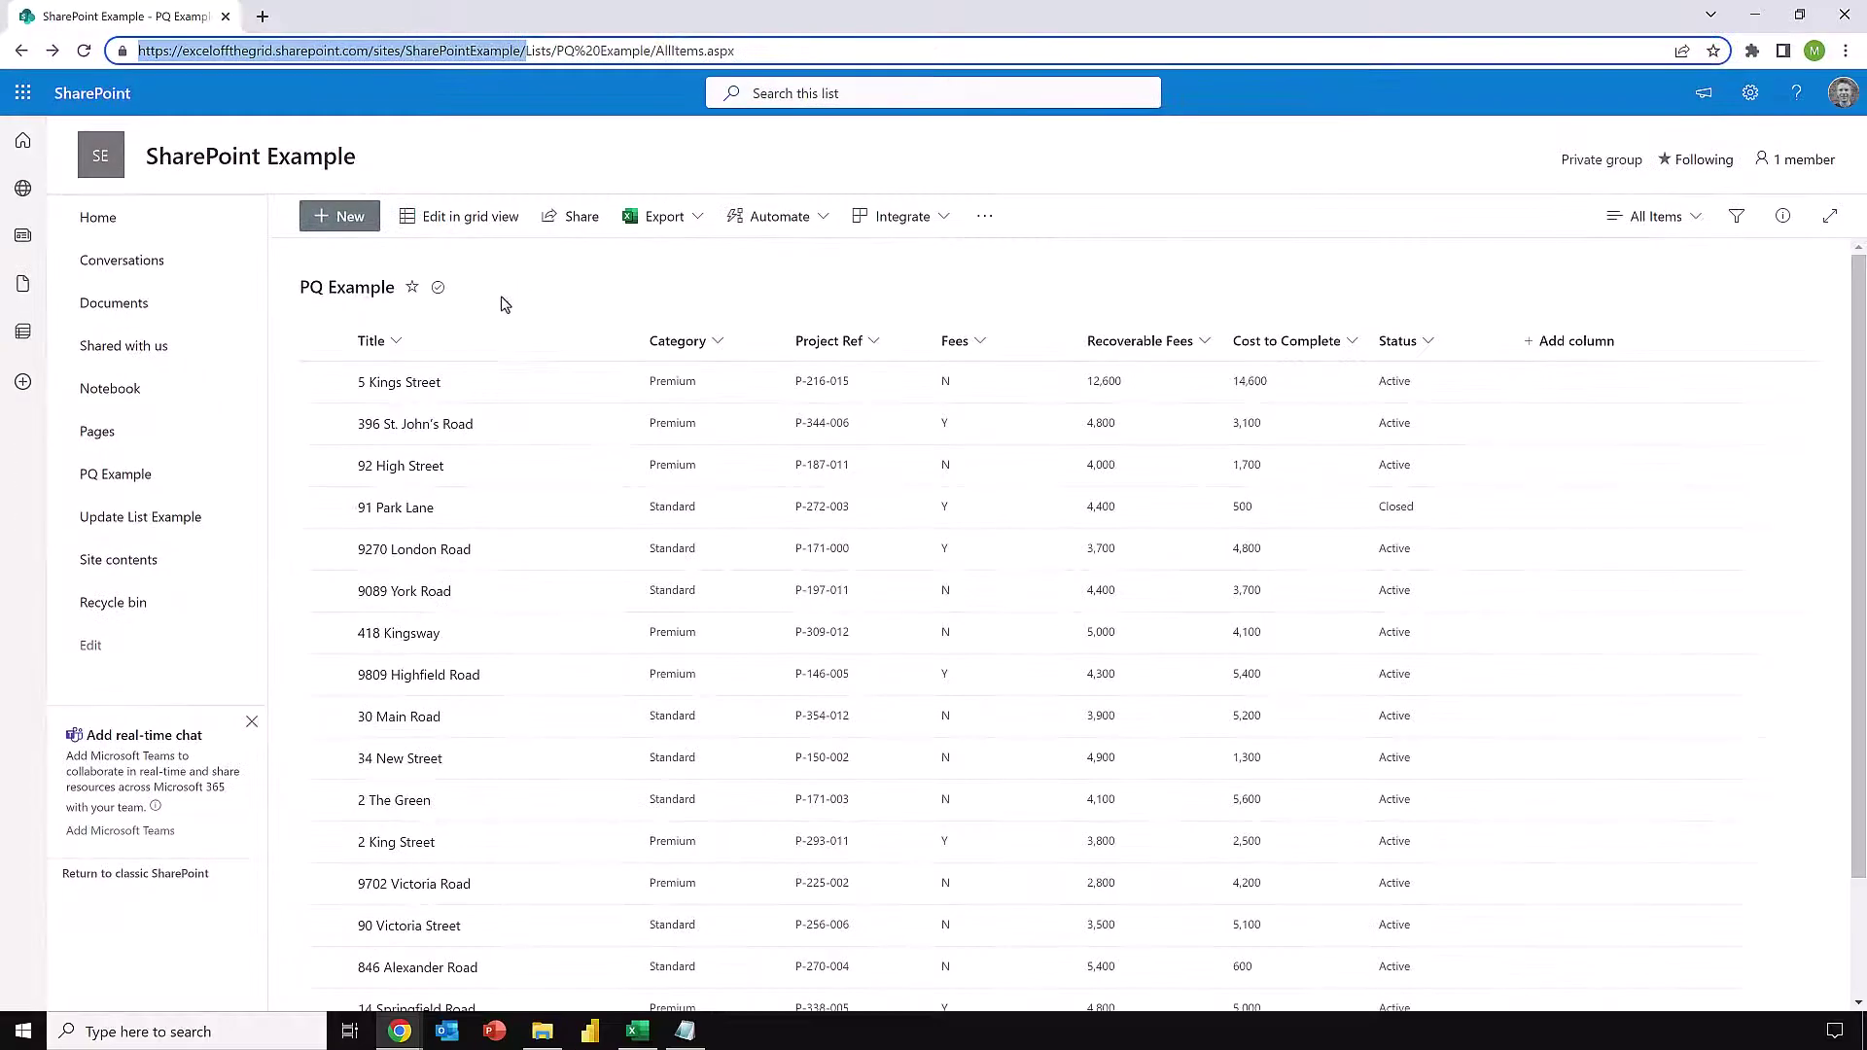
Edit the 5 Kings Street item, changing Recoverable Fees to 2,600.
left_click(323, 383)
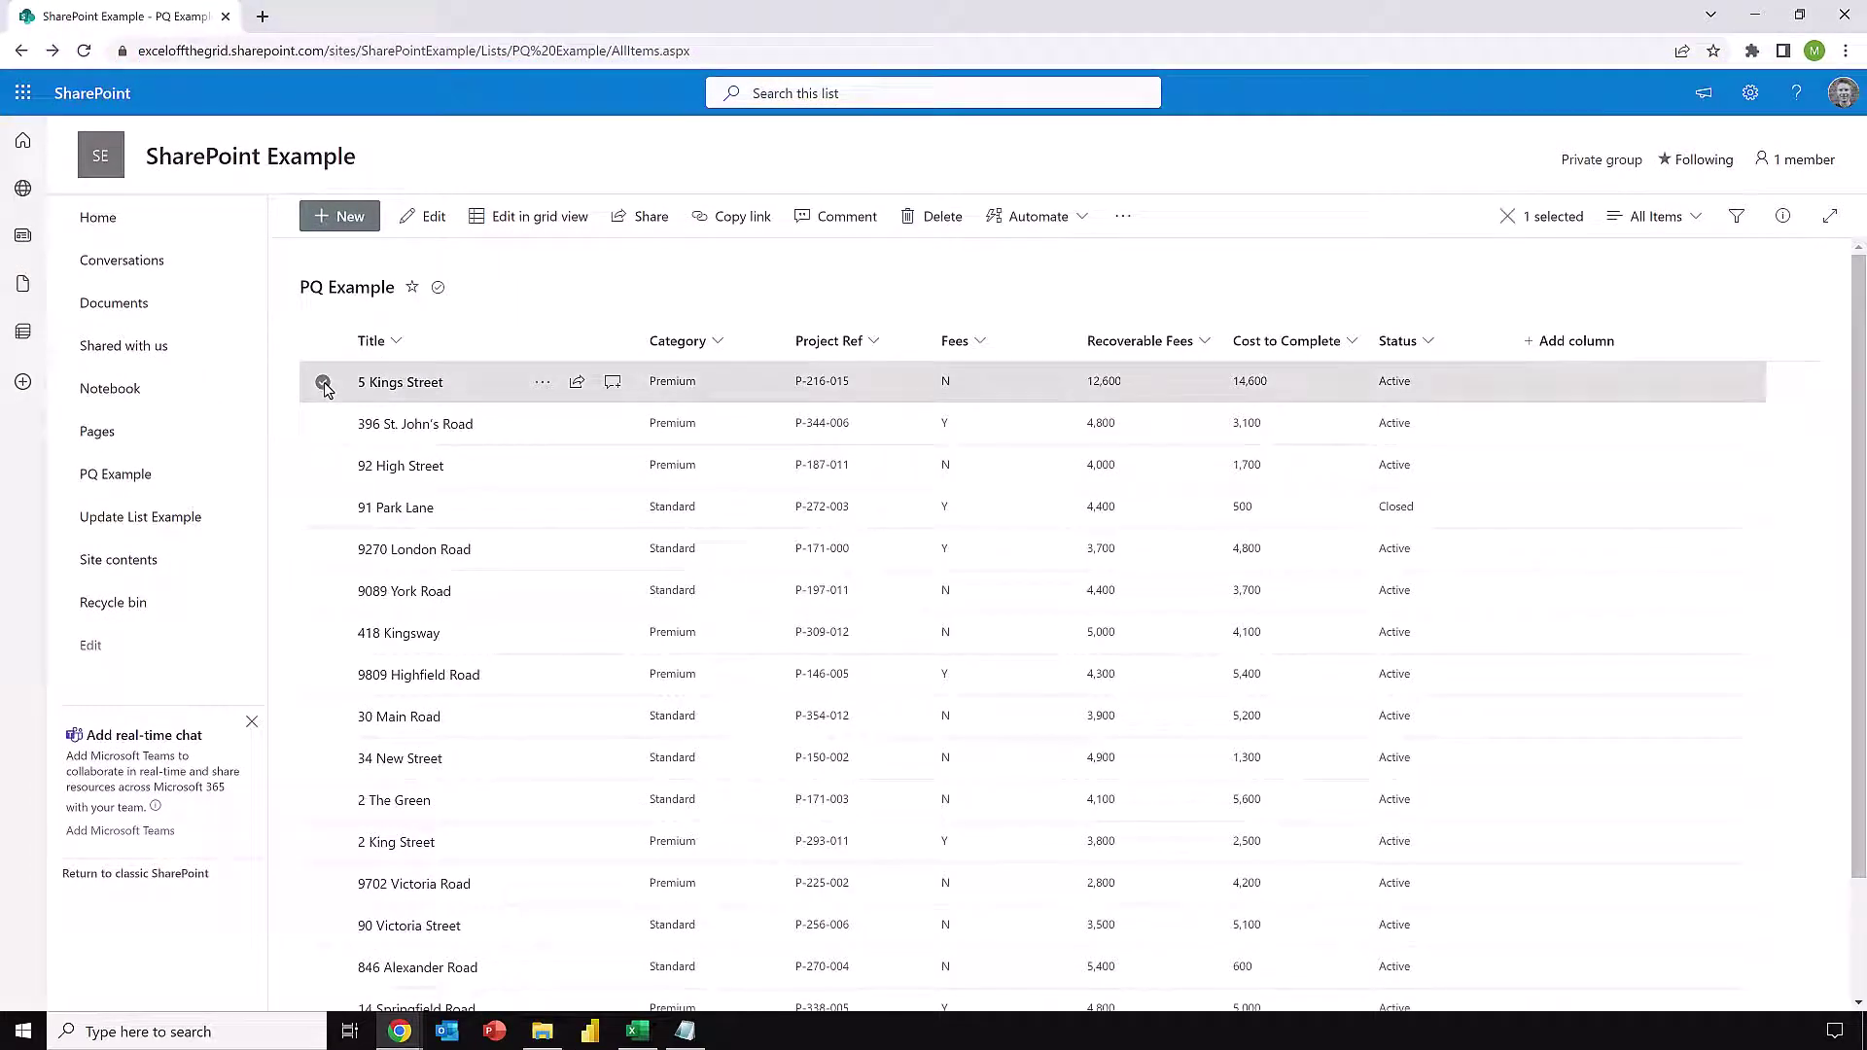
left_click(428, 215)
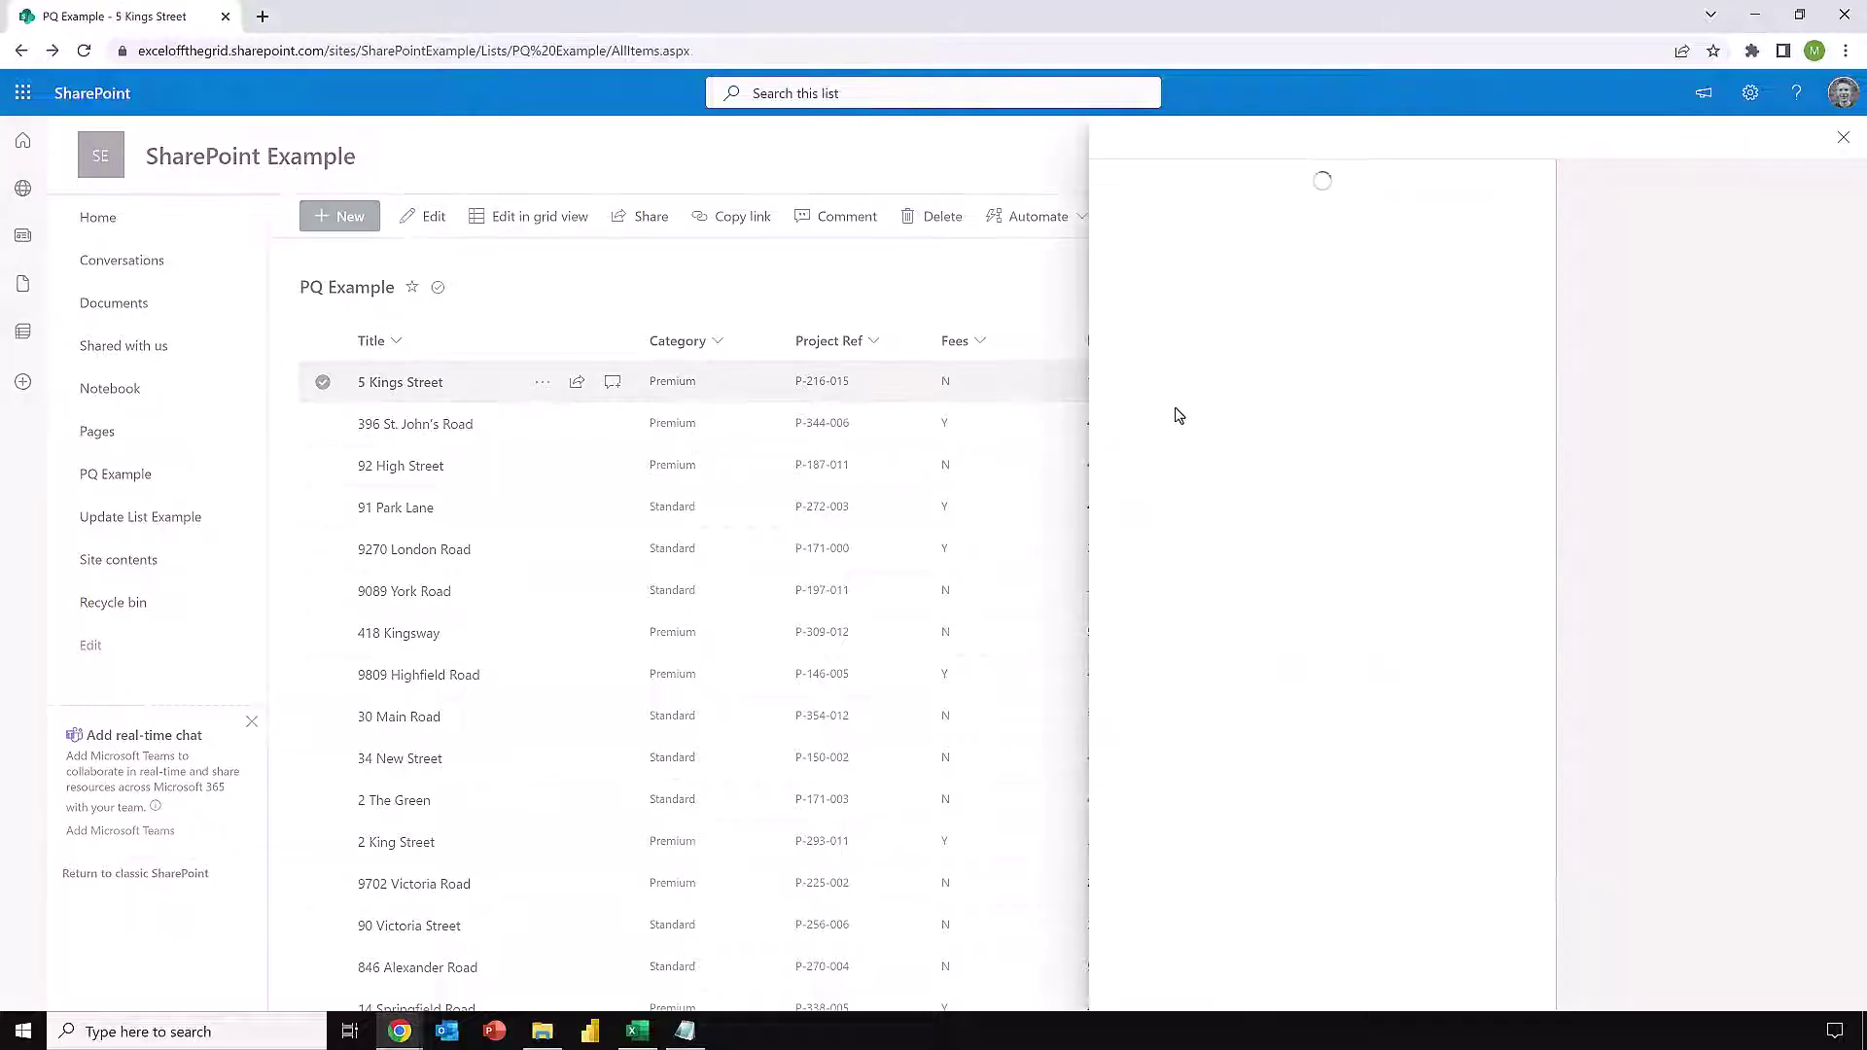
double_click(1143, 578)
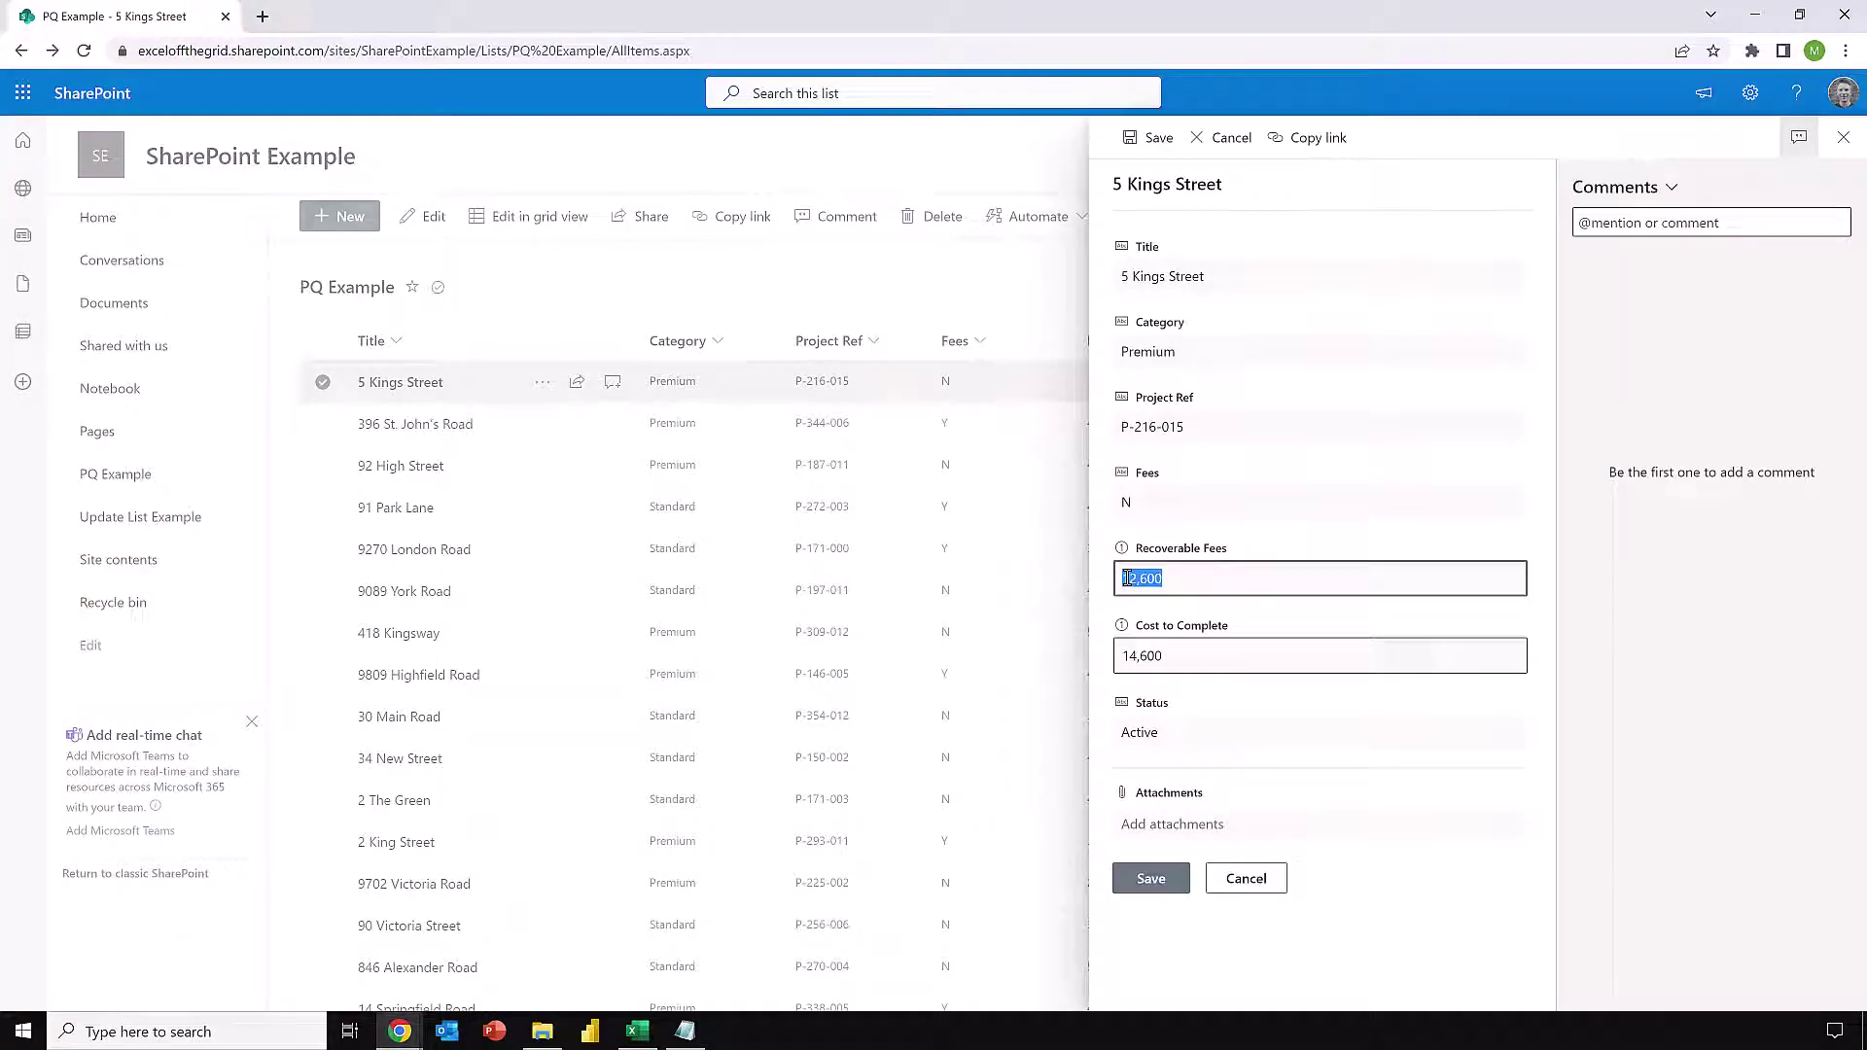
left_click(1137, 582)
key("BackSpace")
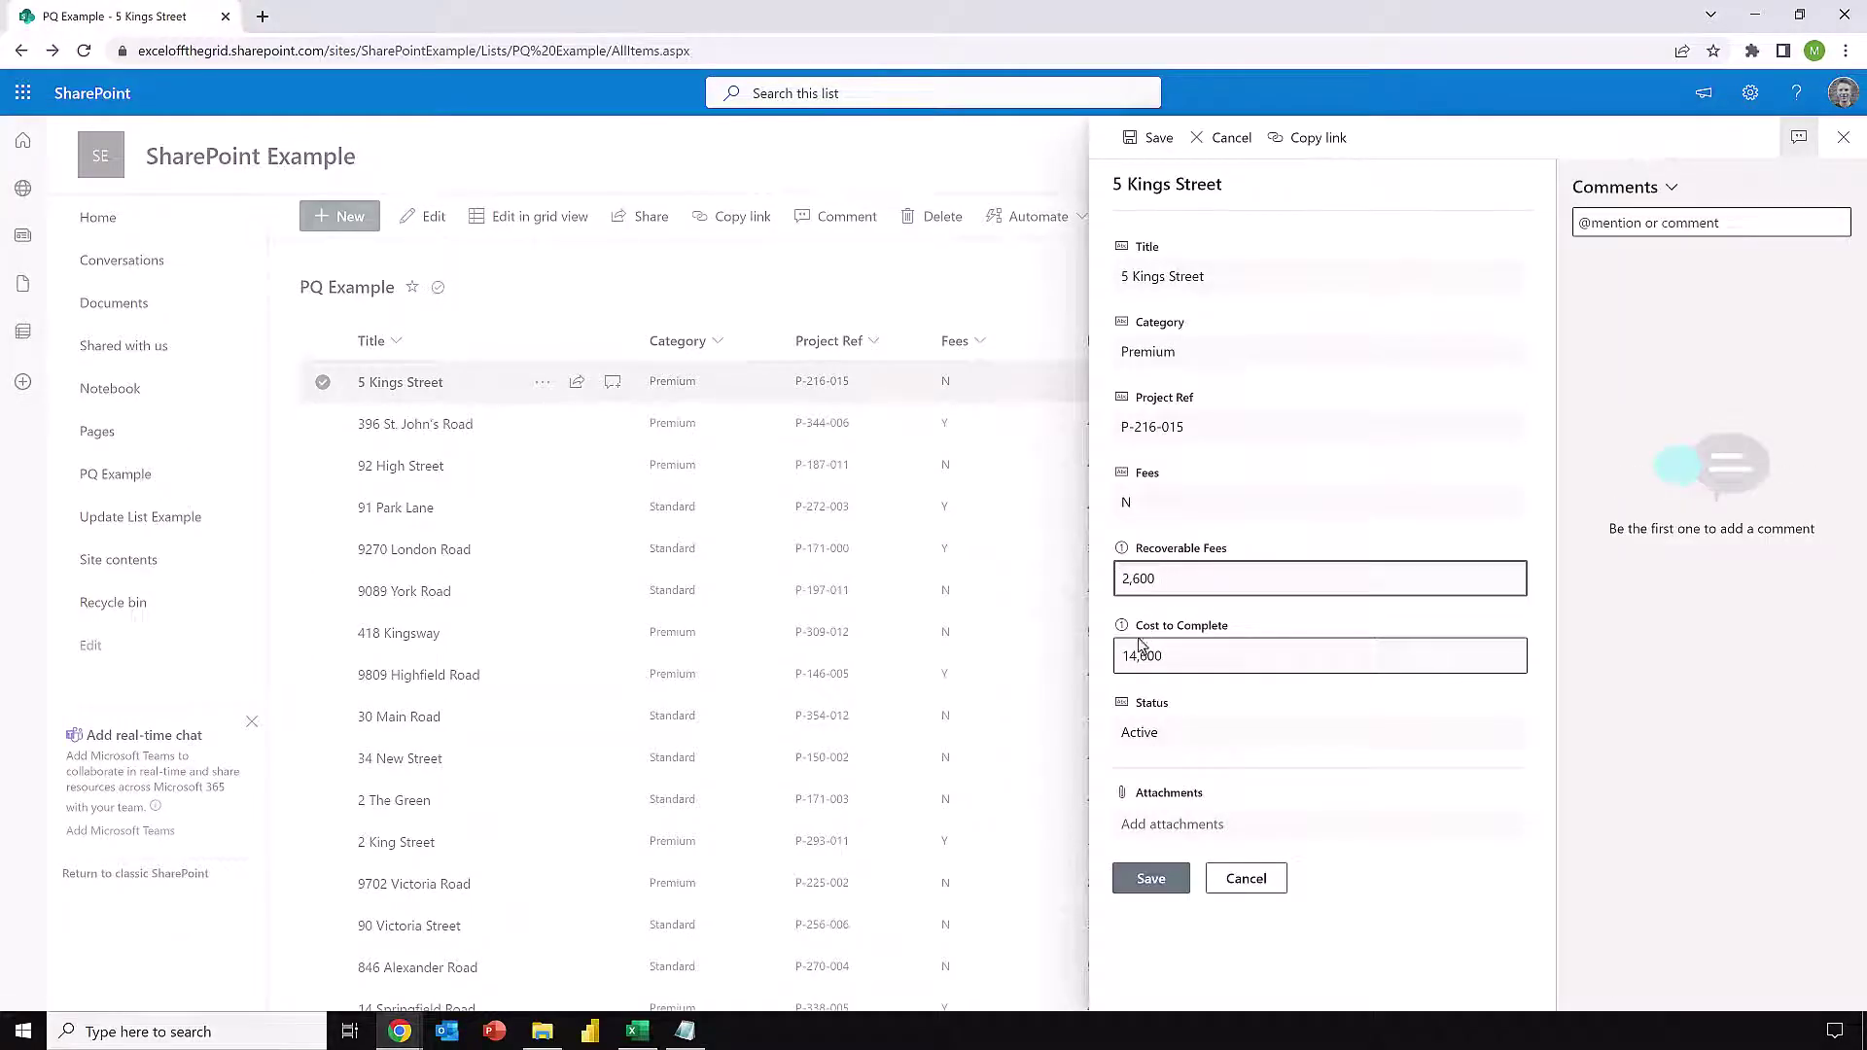
Change Cost to Complete to 4,600, save the item, and return to Excel.
left_click(1131, 656)
double_click(1129, 656)
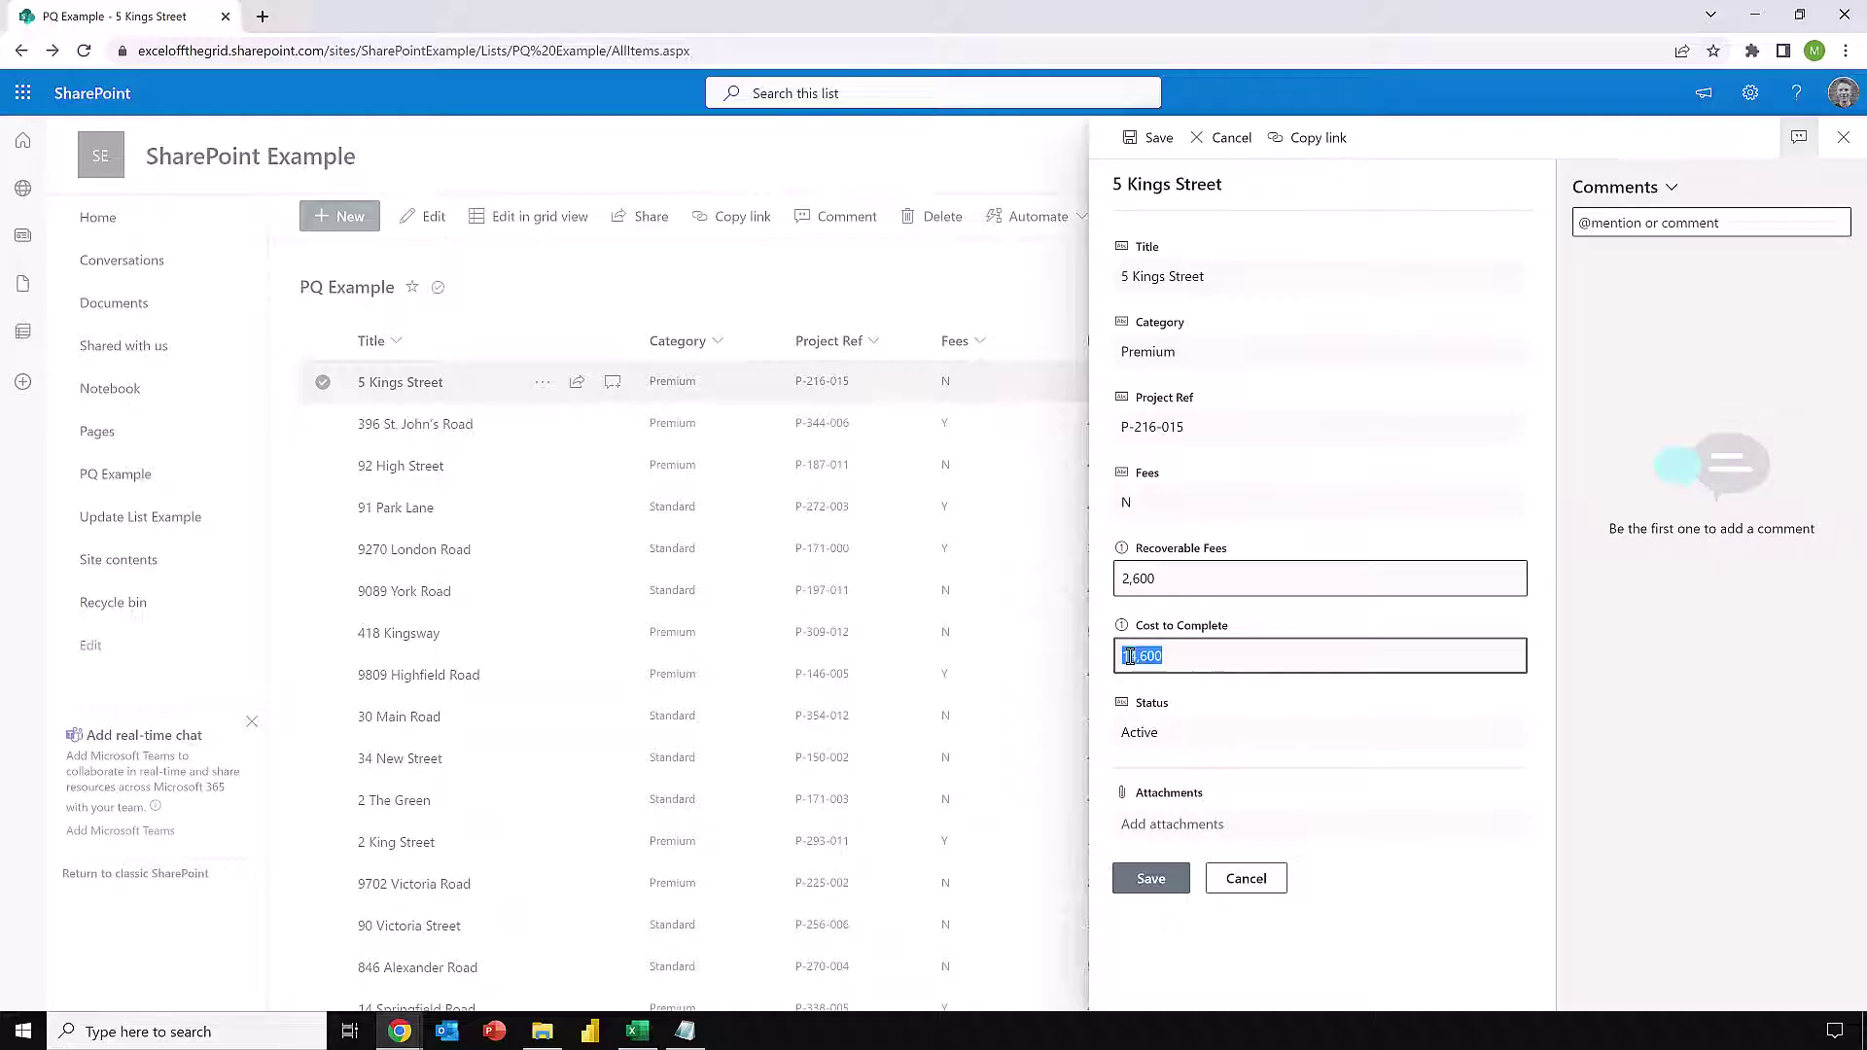
left_click(1130, 658)
key("BackSpace")
left_click(1151, 879)
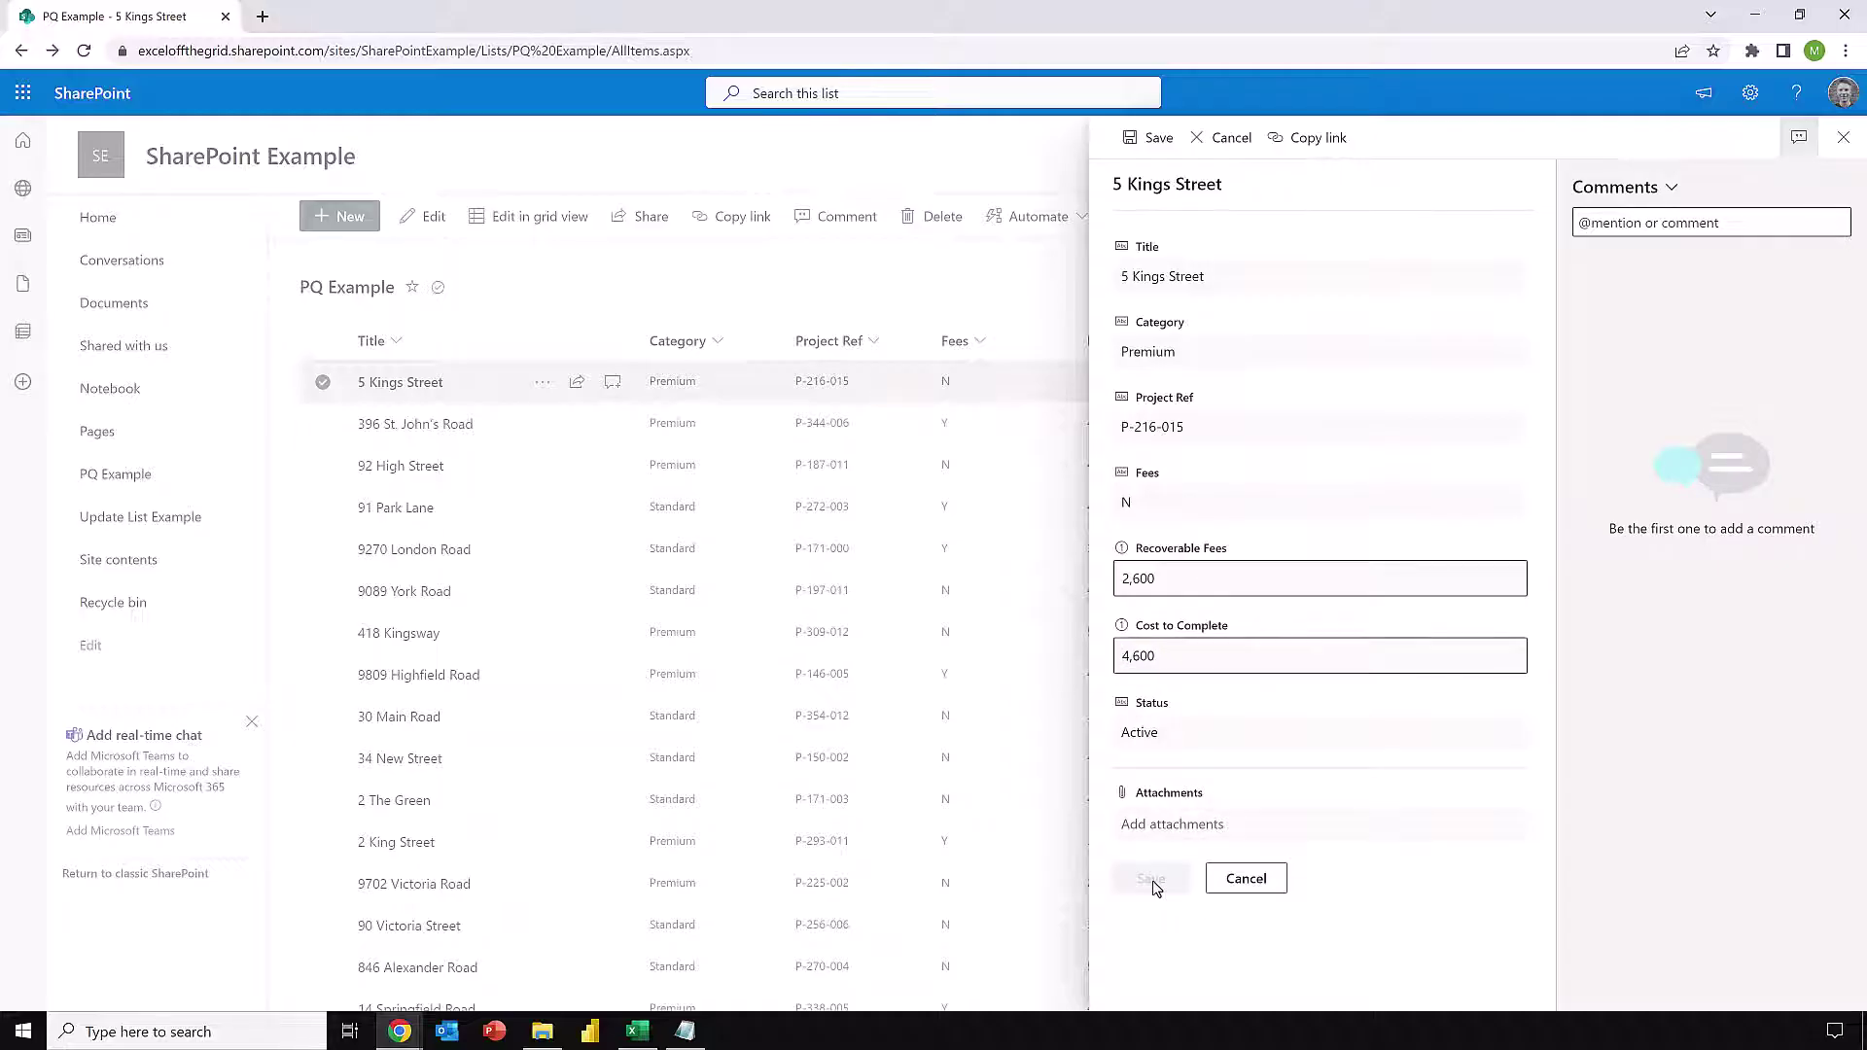
left_click(637, 1031)
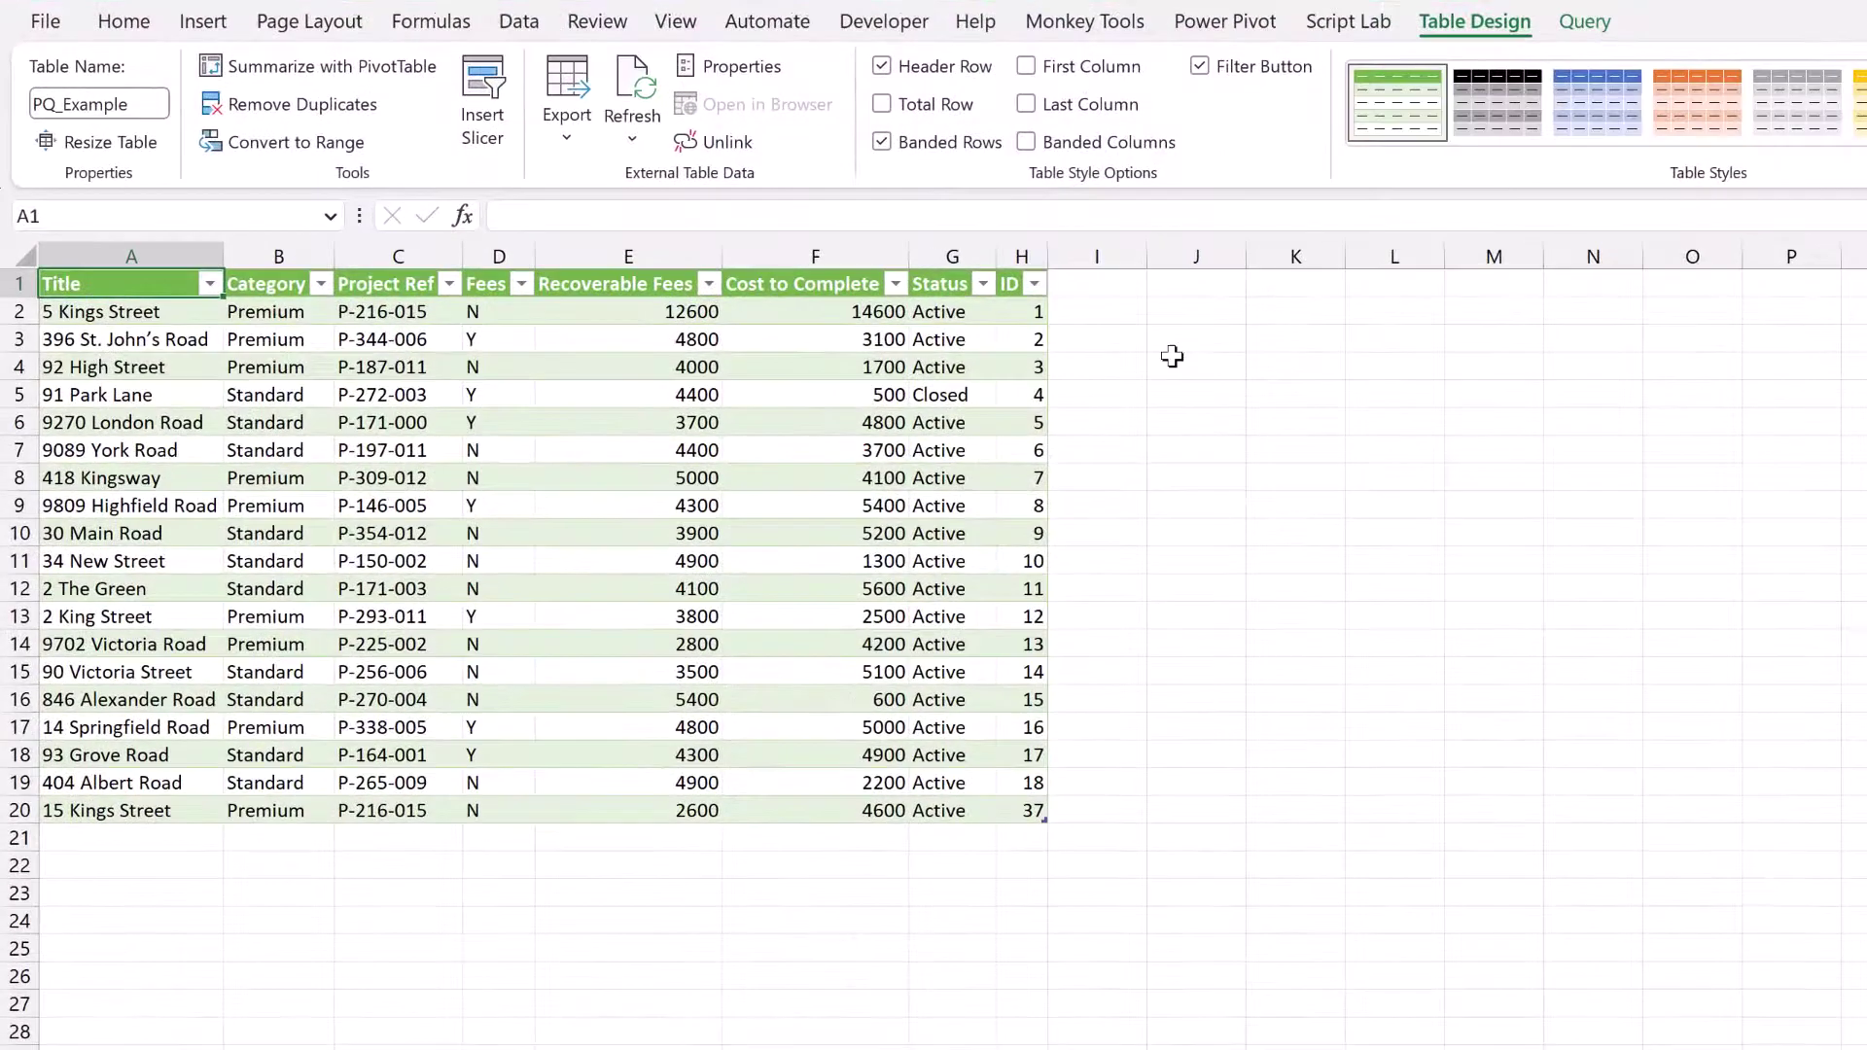
Refresh all data, then select E2:F2 showing 5 Kings Street's updated 2600 and 4600.
left_click(519, 23)
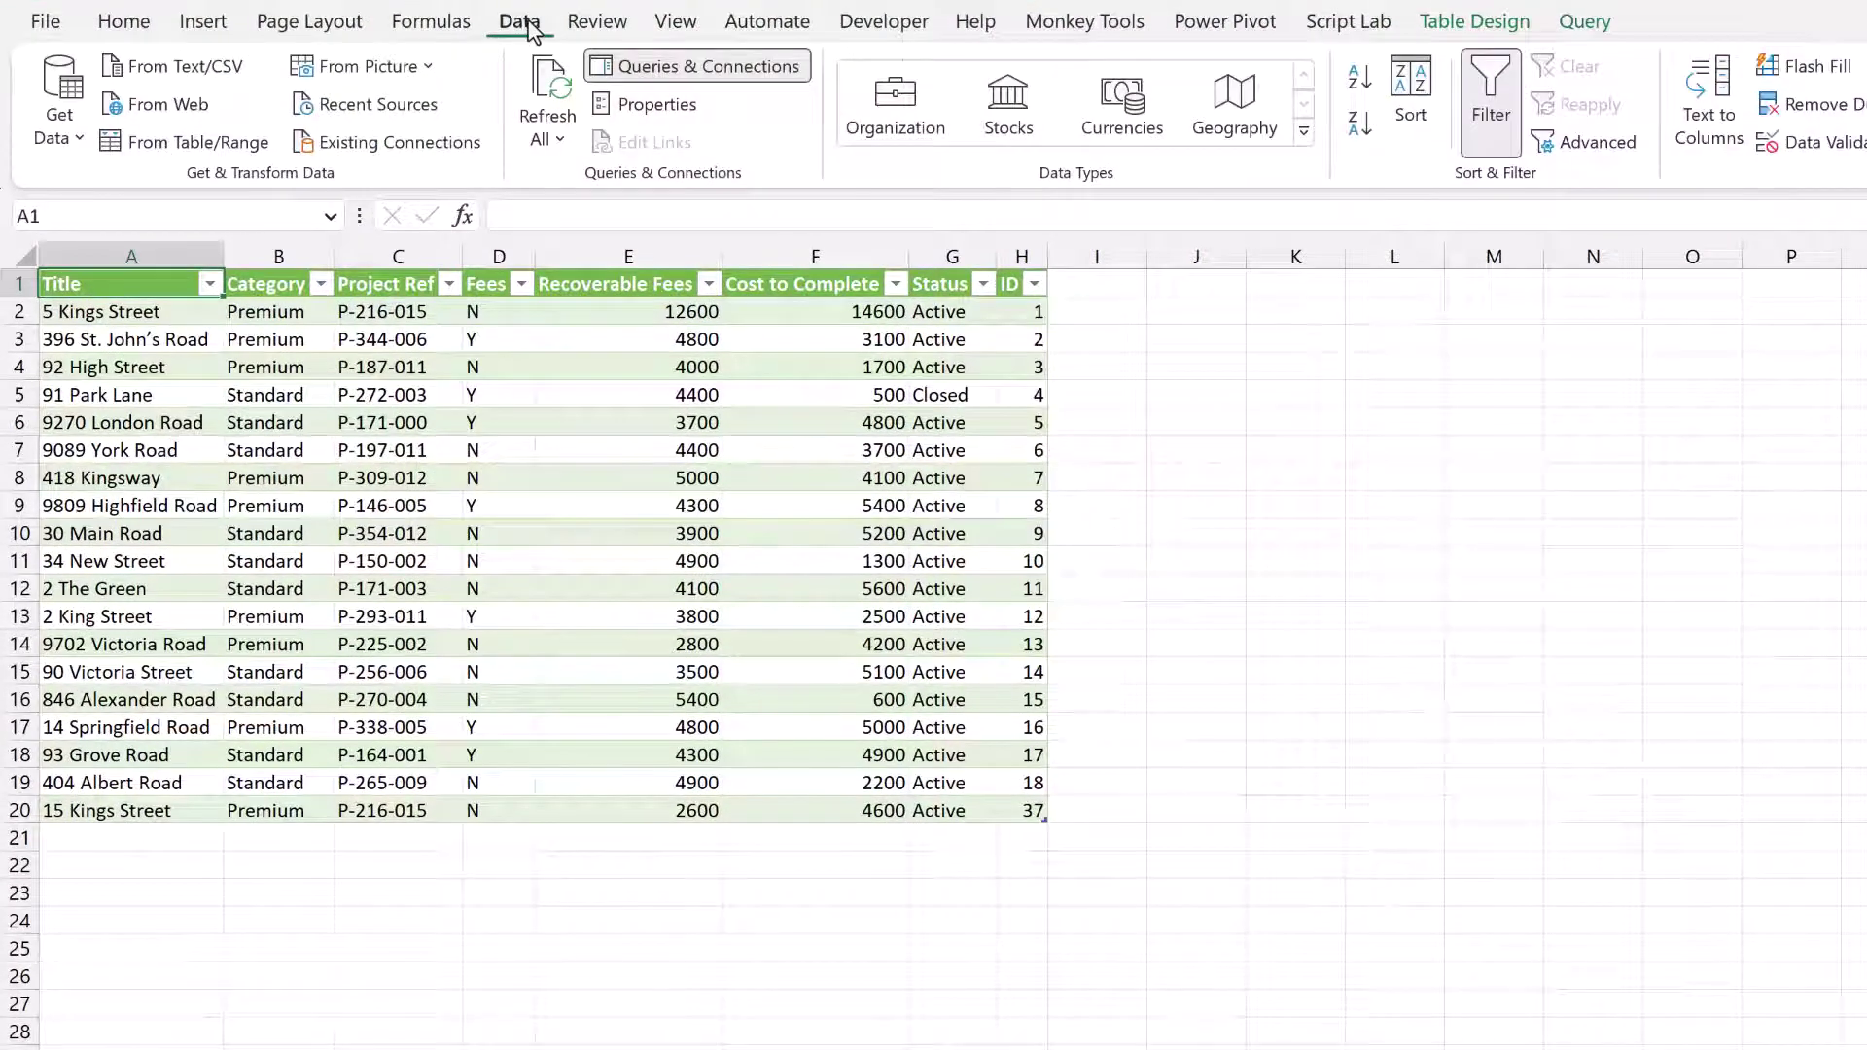
left_click(561, 92)
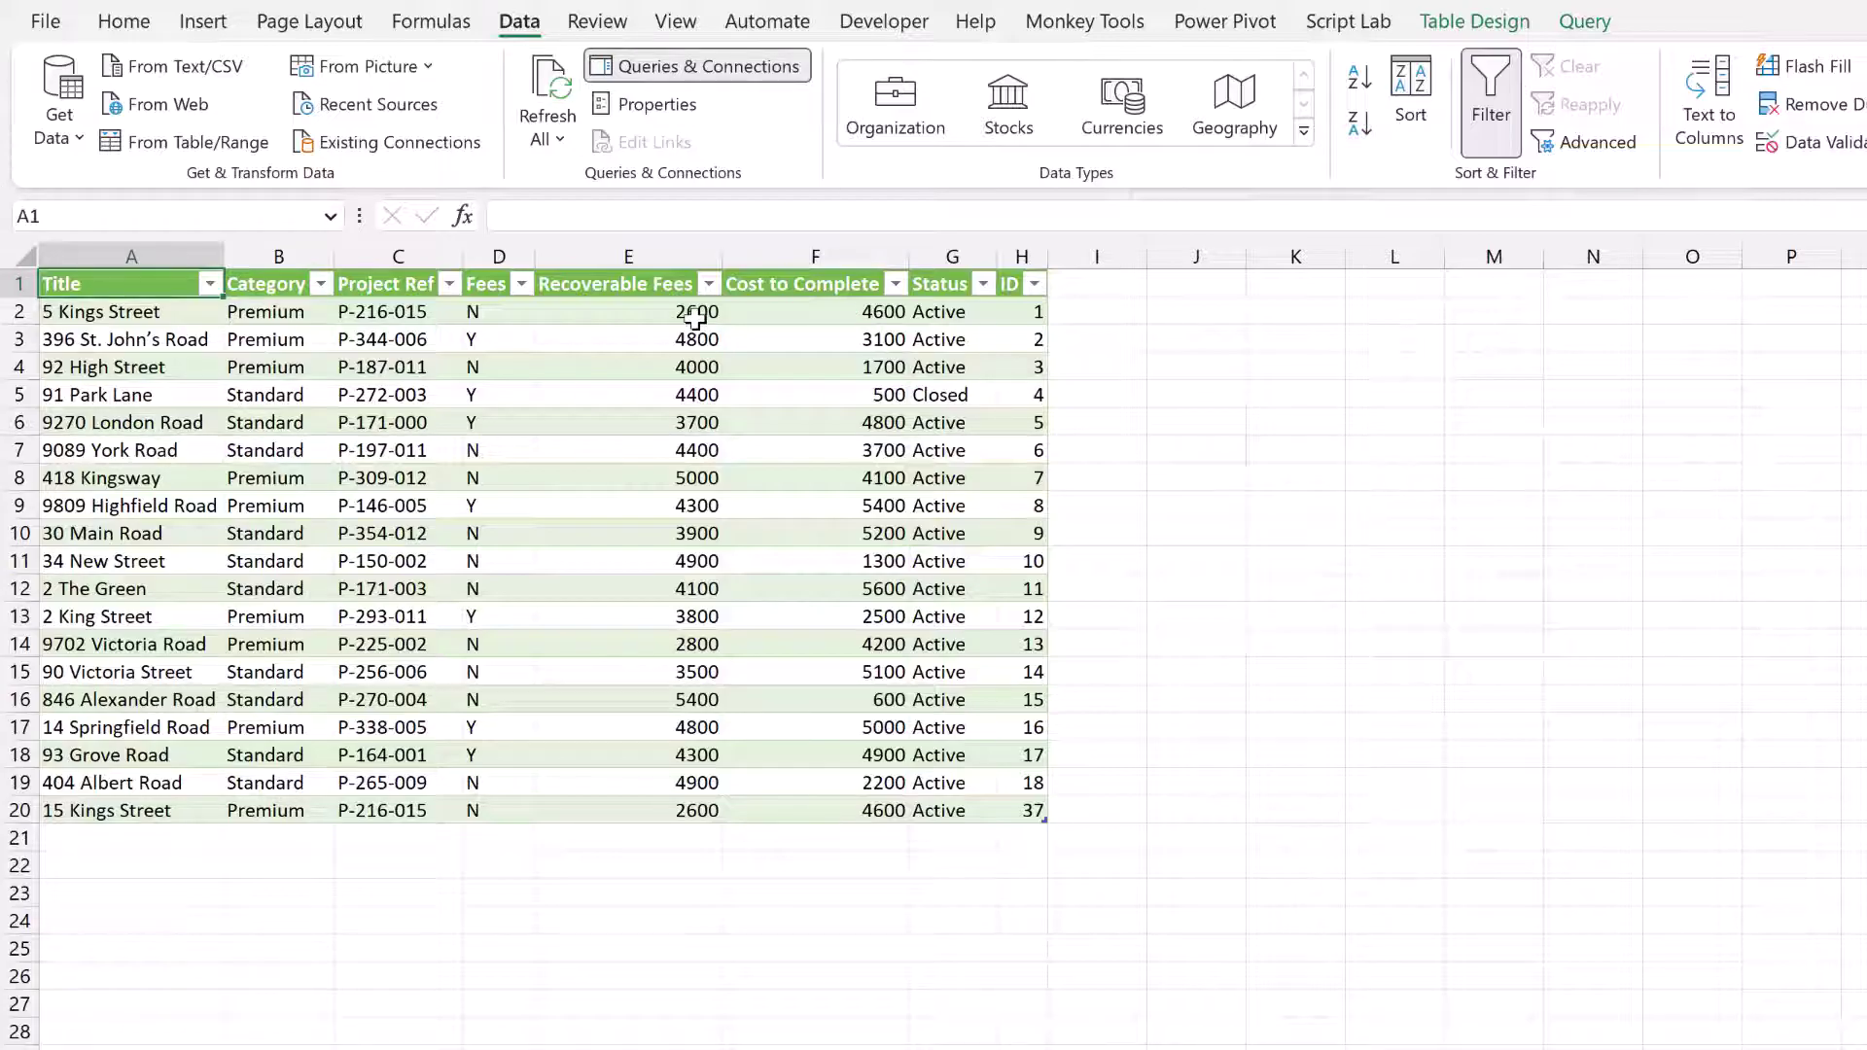
left_click_drag(691, 314, 807, 315)
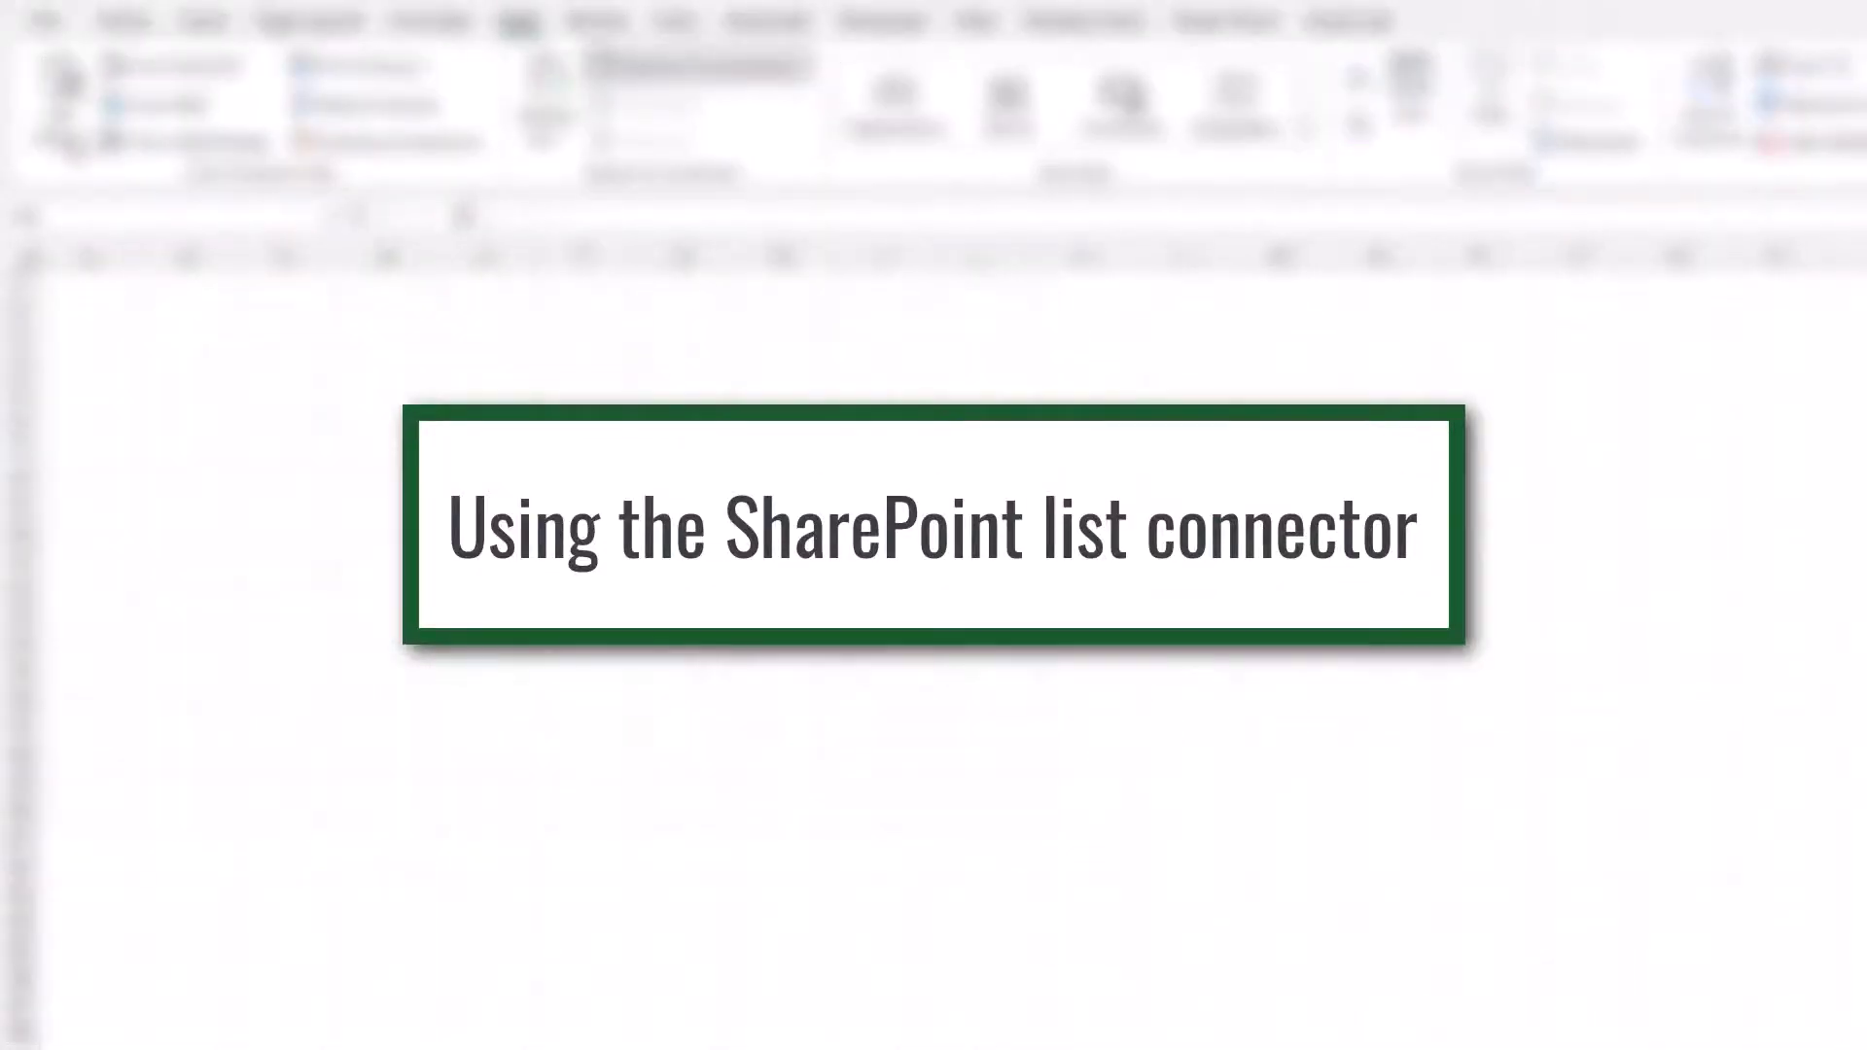
Connect to the pasted SharePoint site URL and load its PQ Example list into Power Query Editor.
left_click(74, 146)
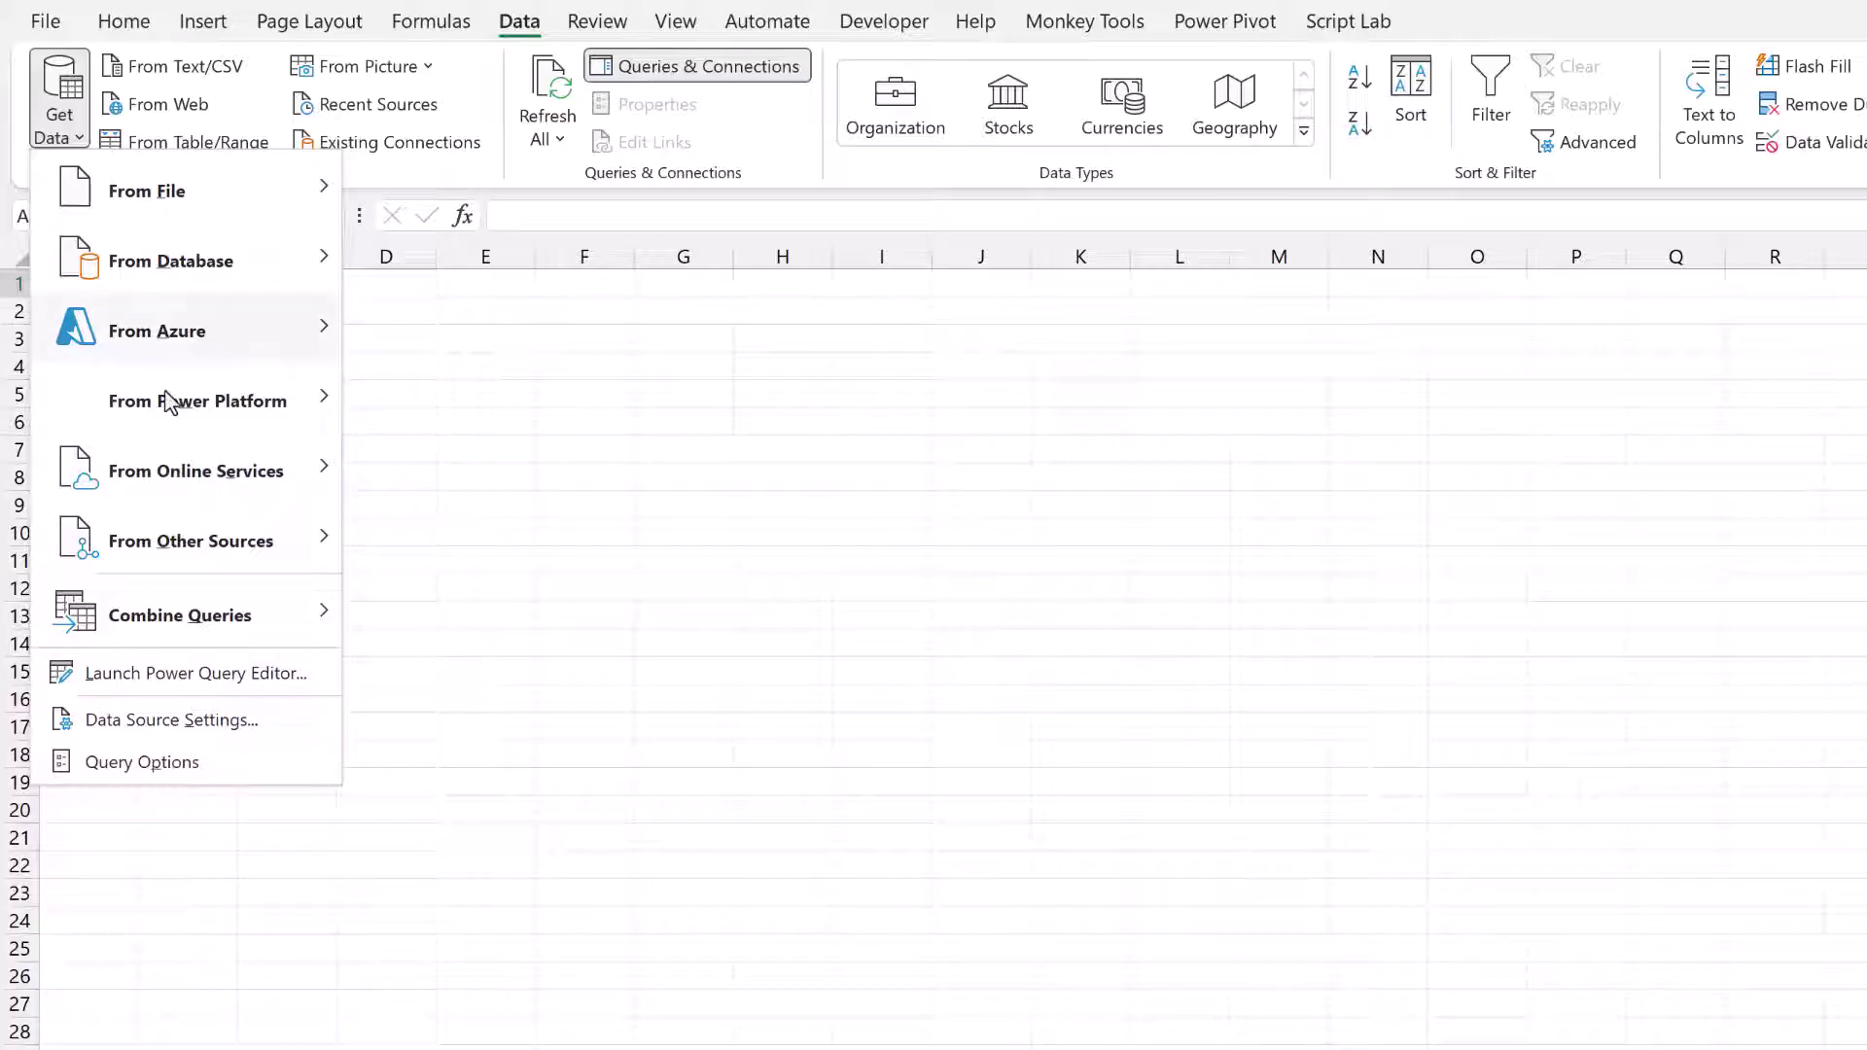
mouse_move(253, 562)
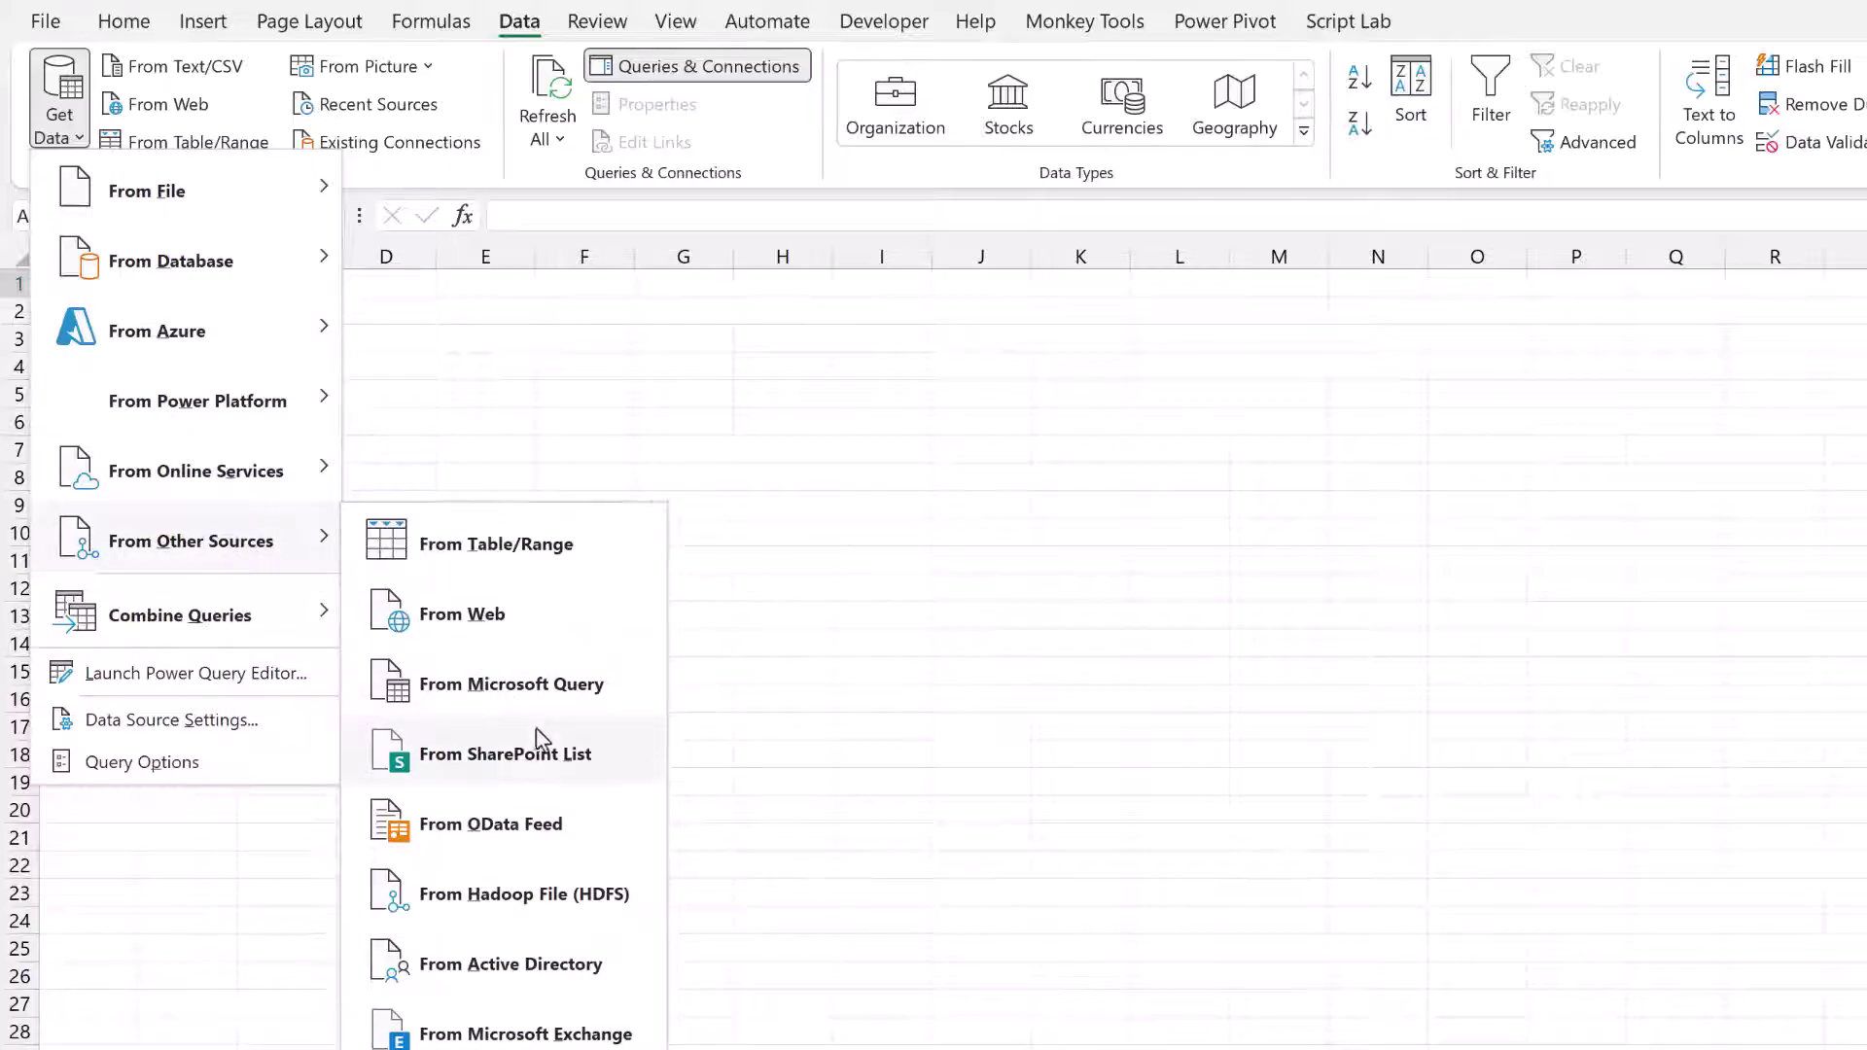
left_click(559, 758)
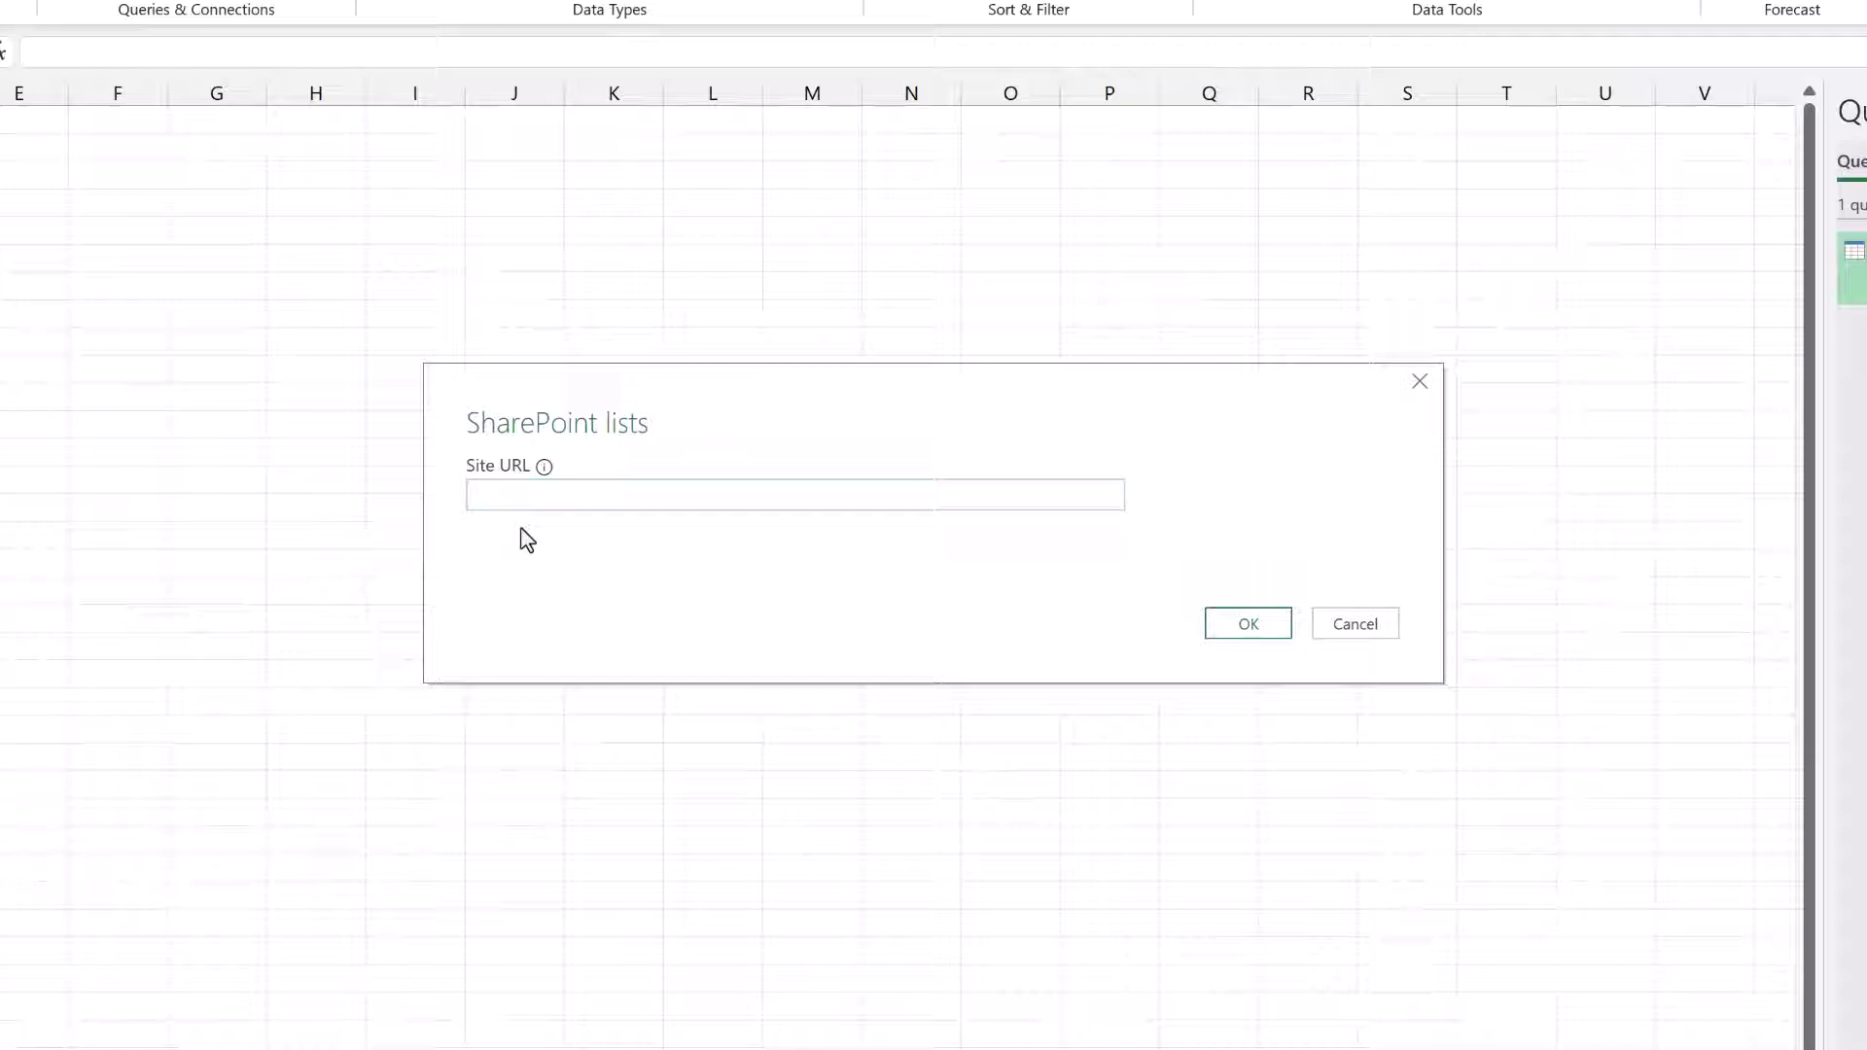
type("https://exceloffthegrid.sharepoint.com/sites/SharePointExample/")
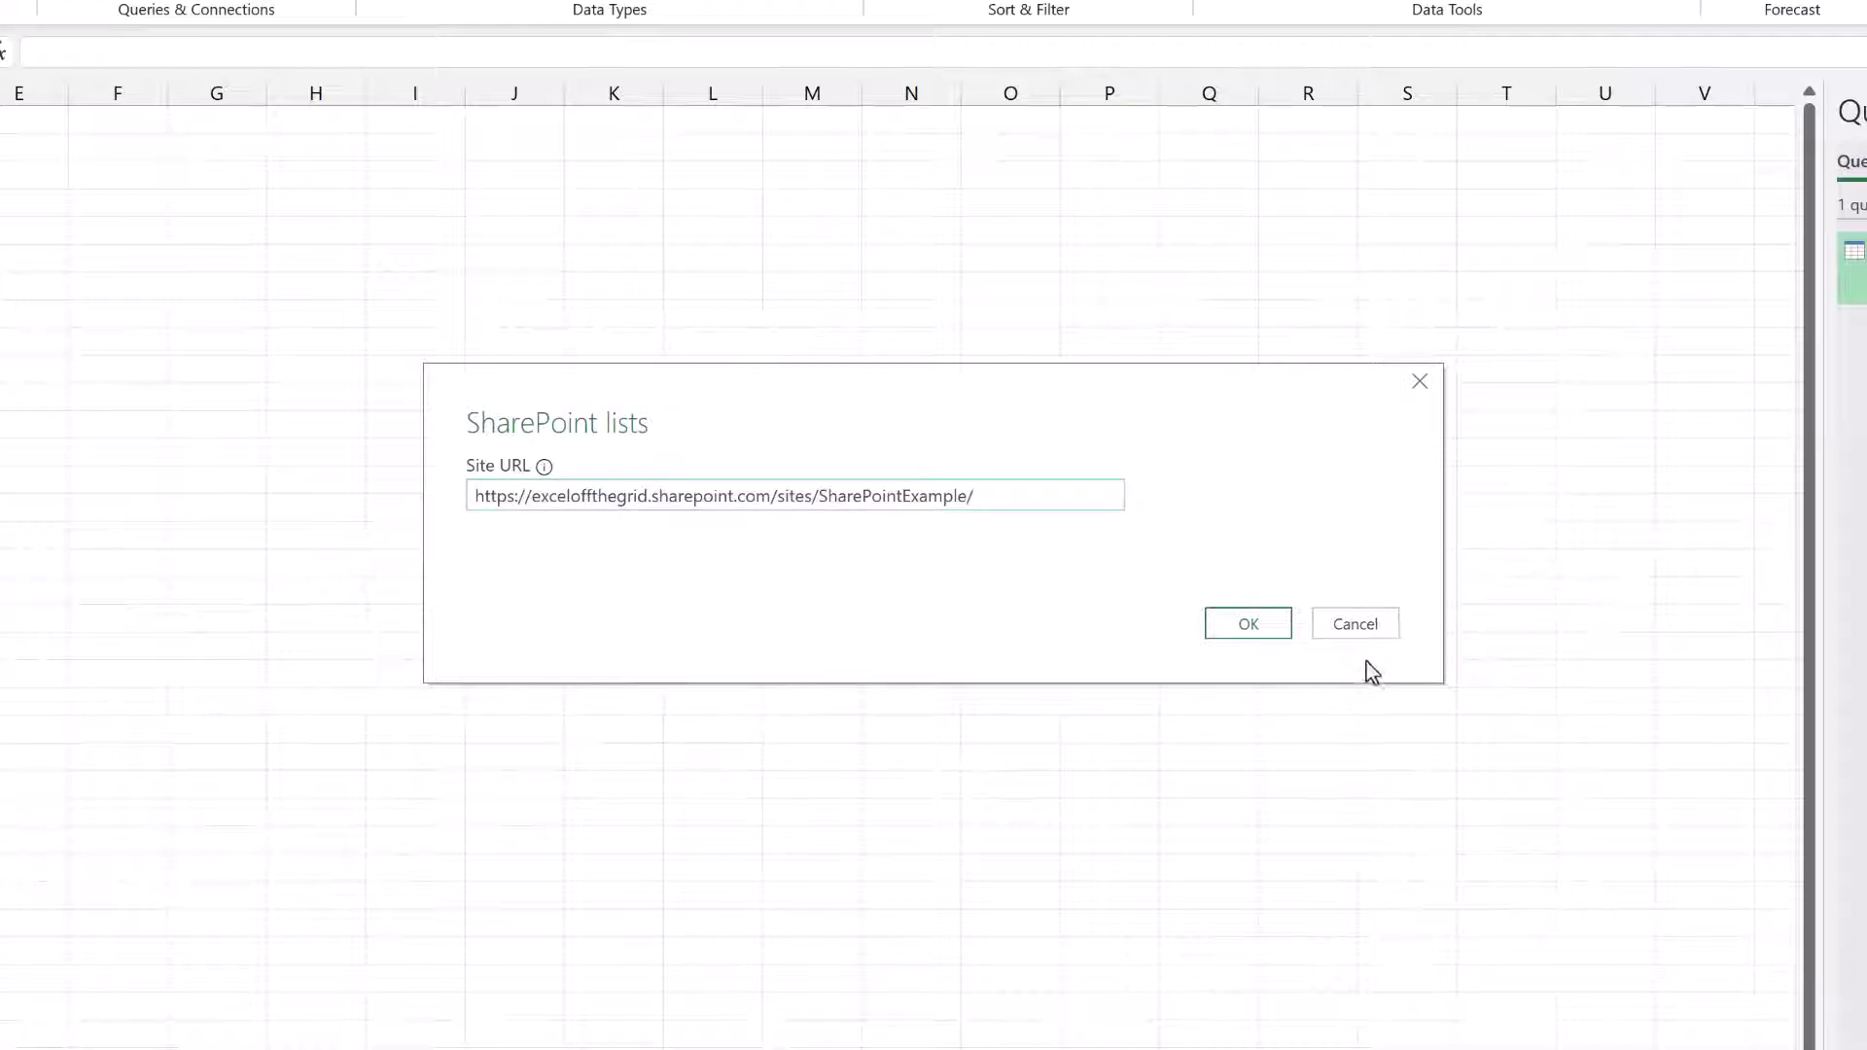
left_click(1252, 627)
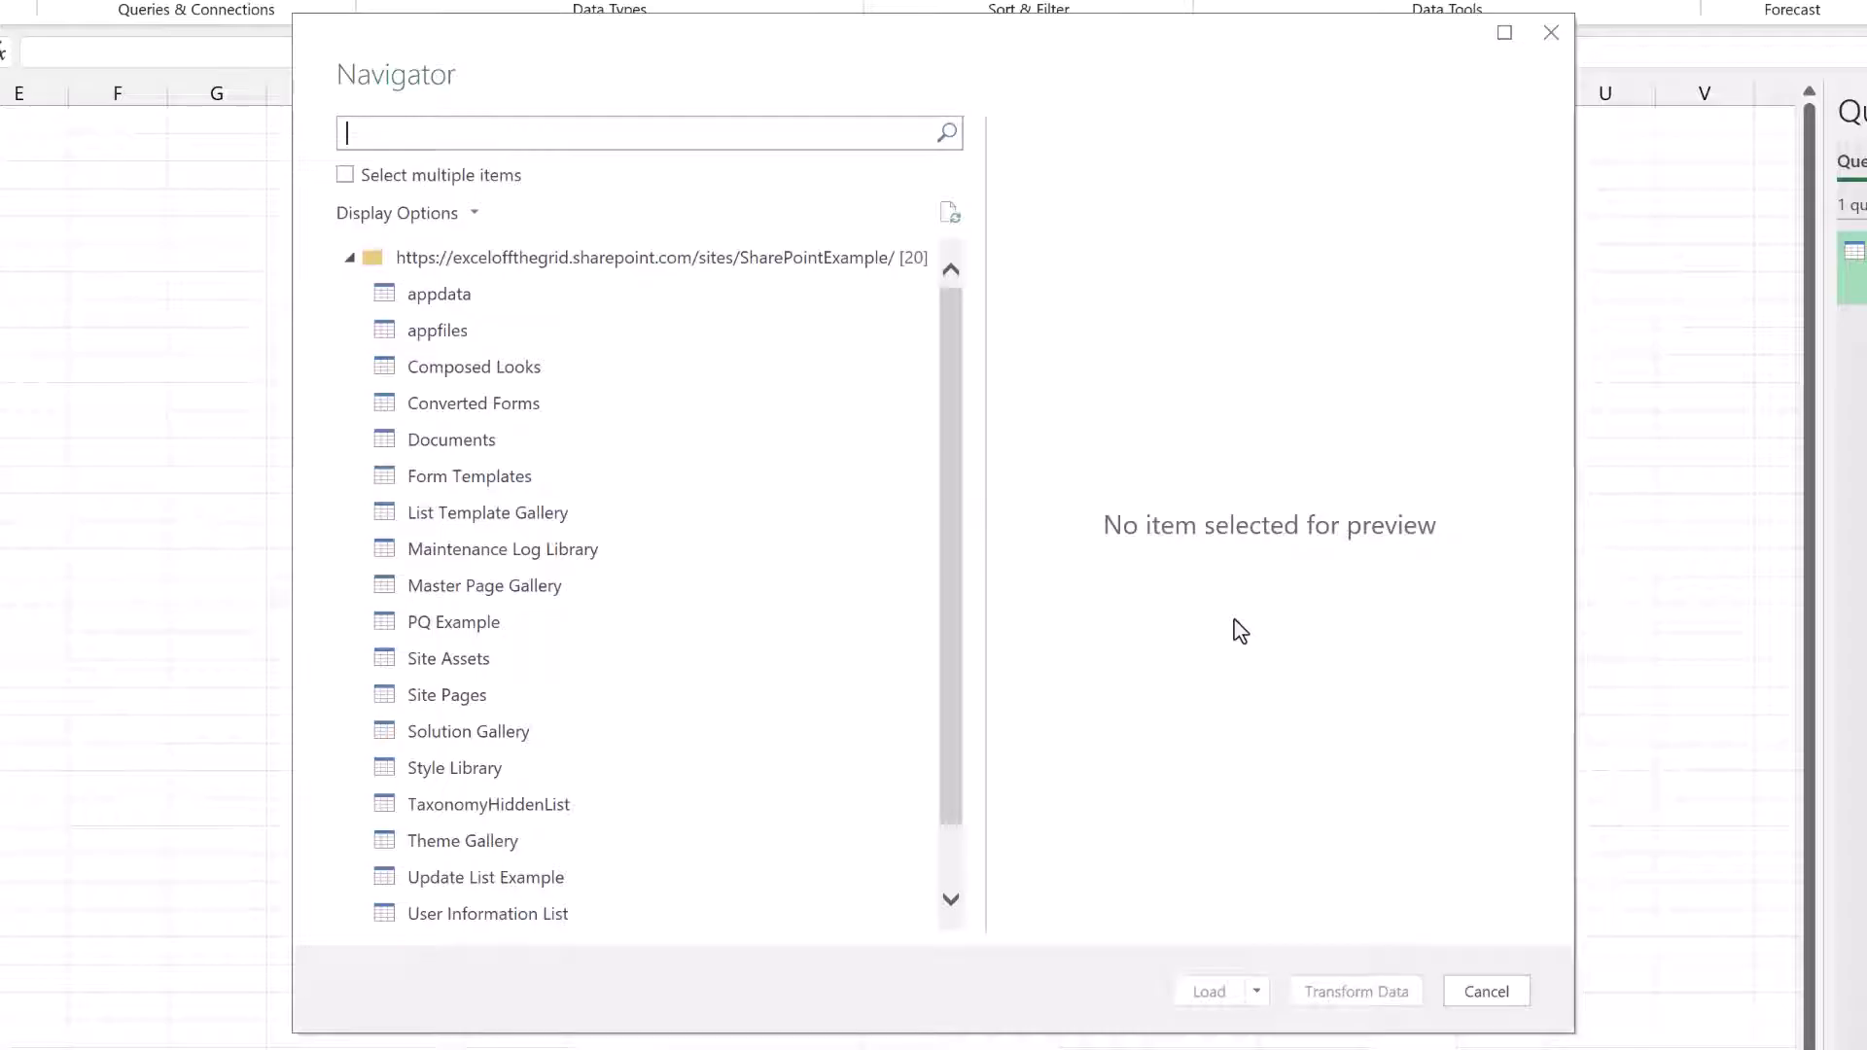
left_click(463, 632)
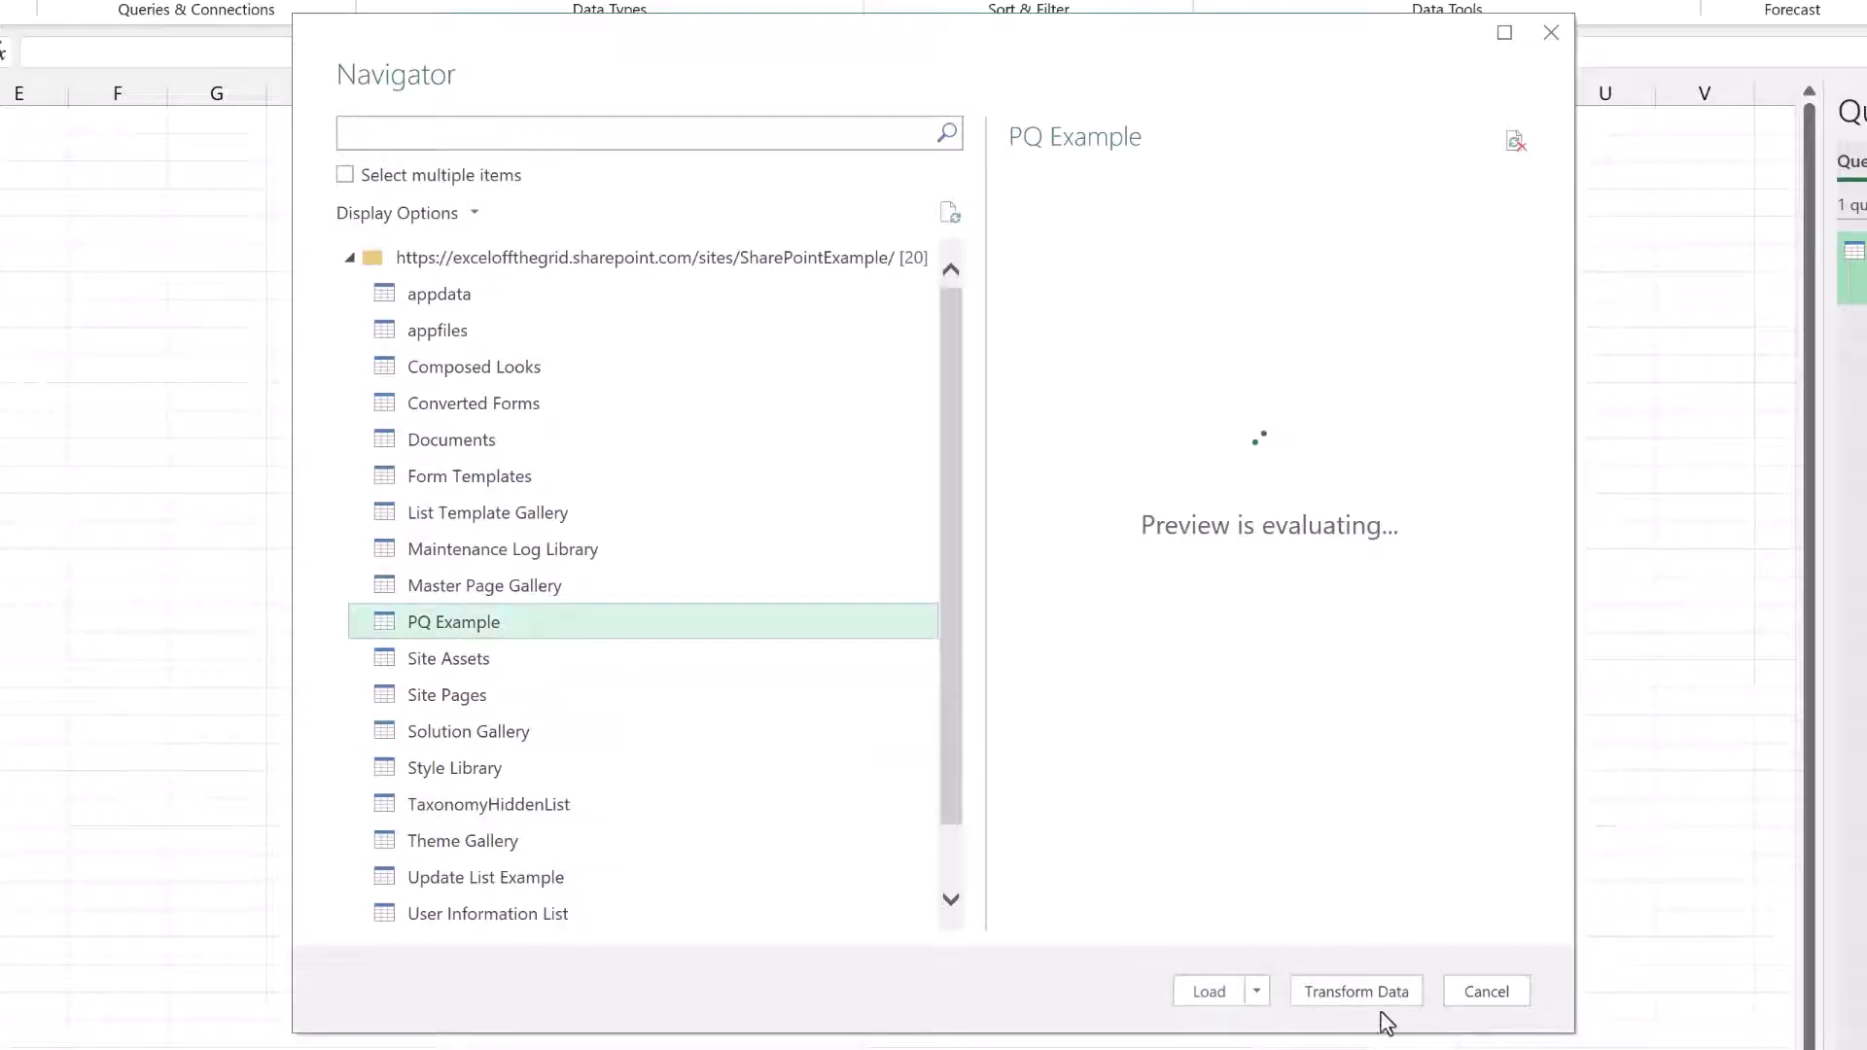
left_click(1366, 992)
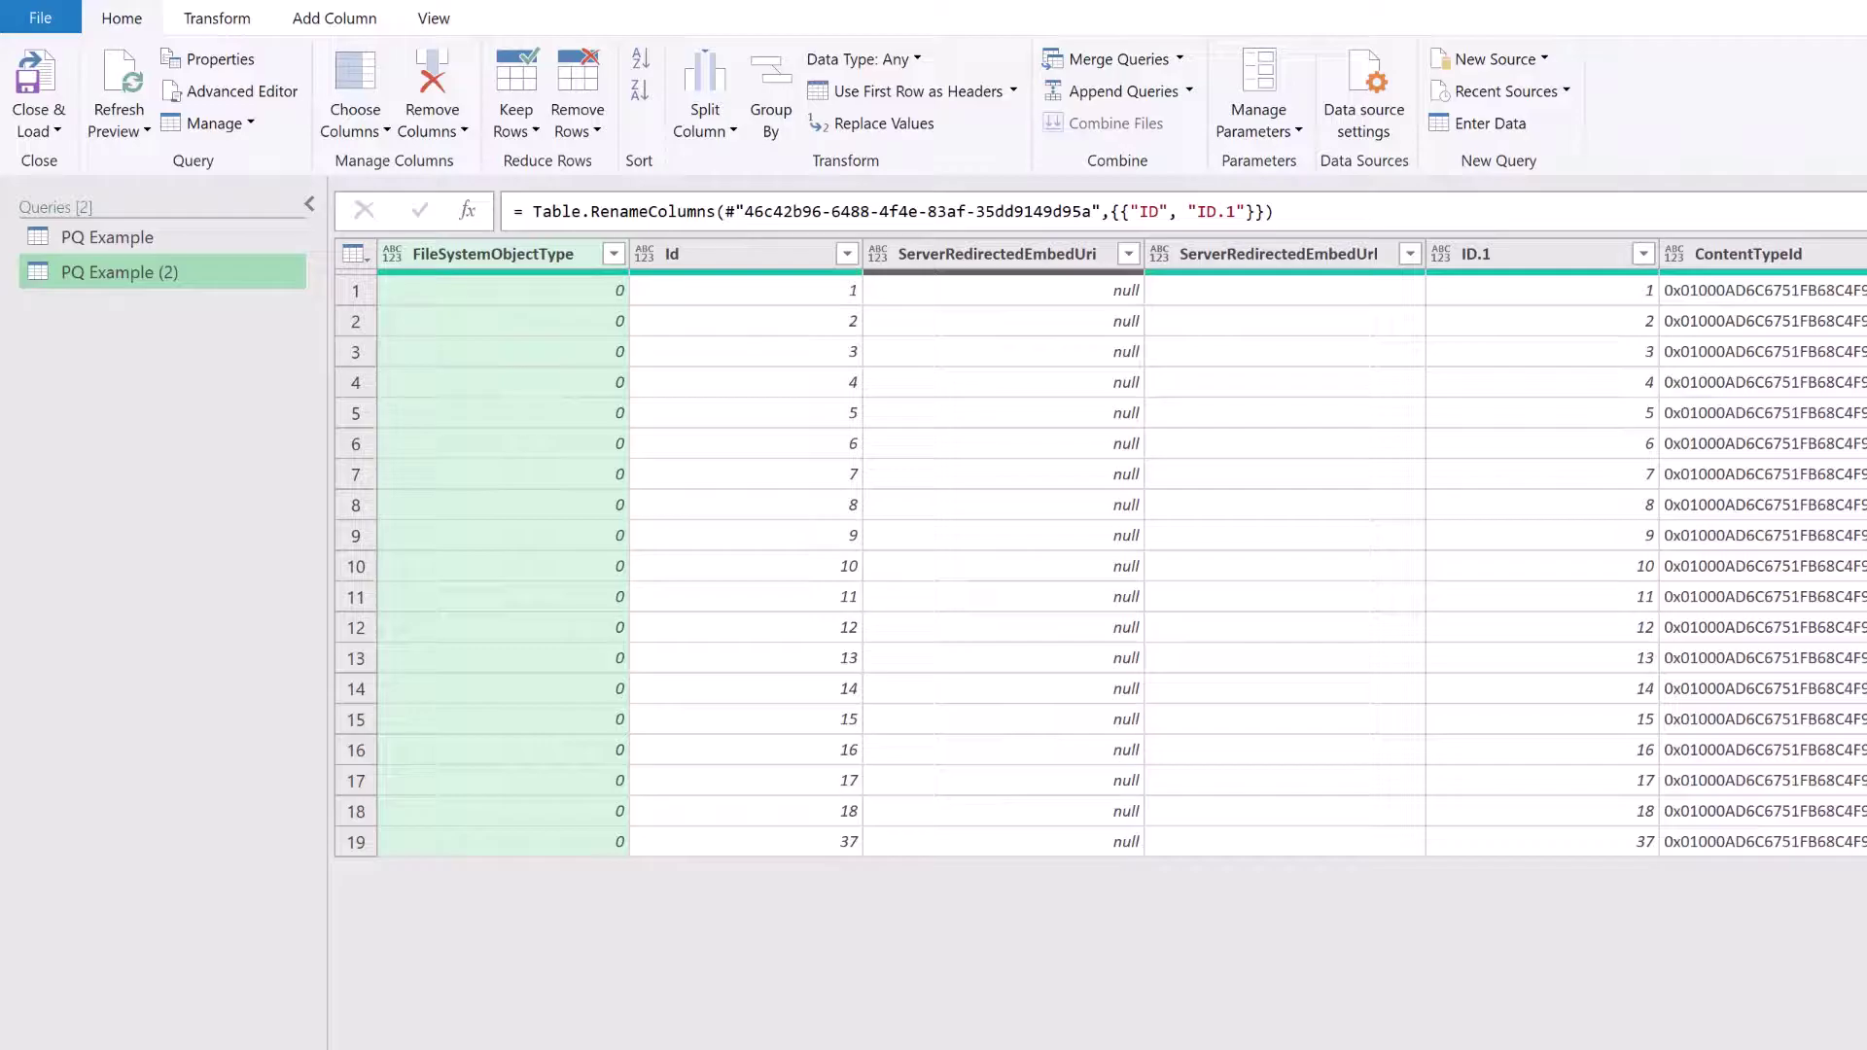
Scroll the PQ Example (2) preview right until the Author and Editor record columns appear.
scroll(1099, 564, "right", 15)
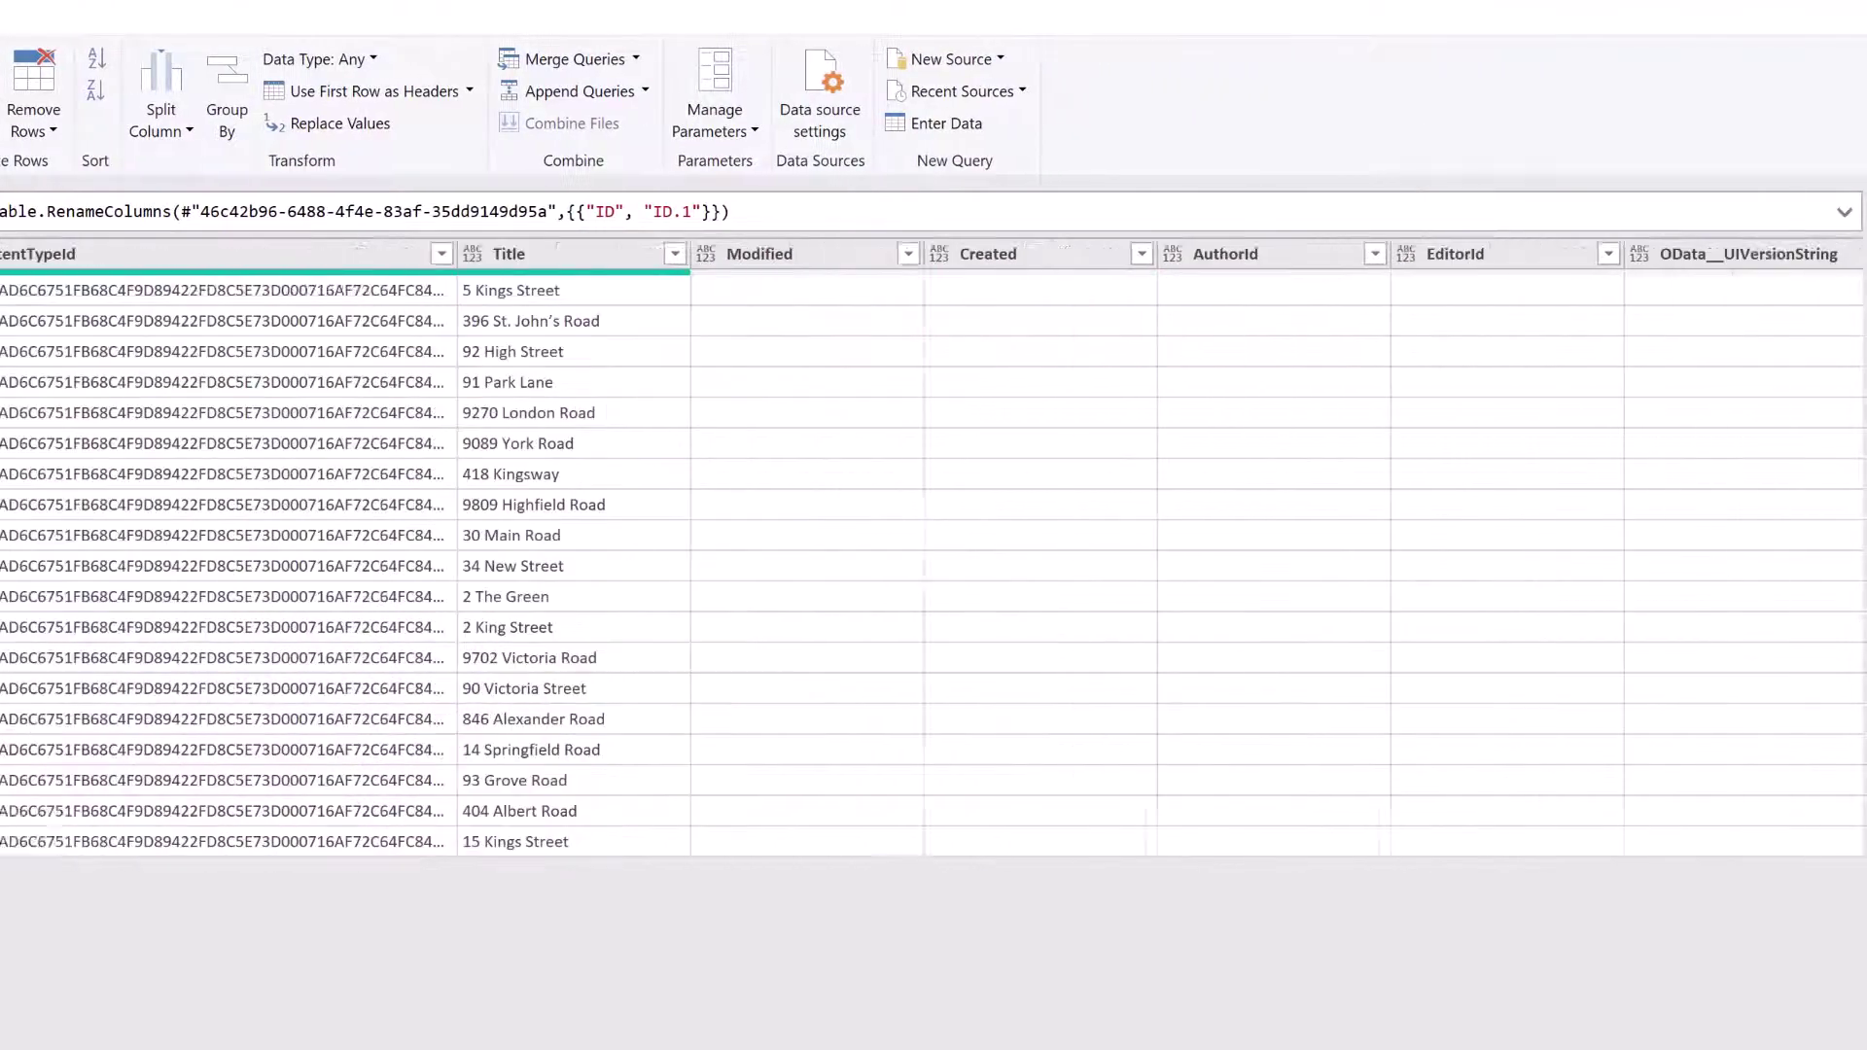
scroll(931, 545, "right", 20)
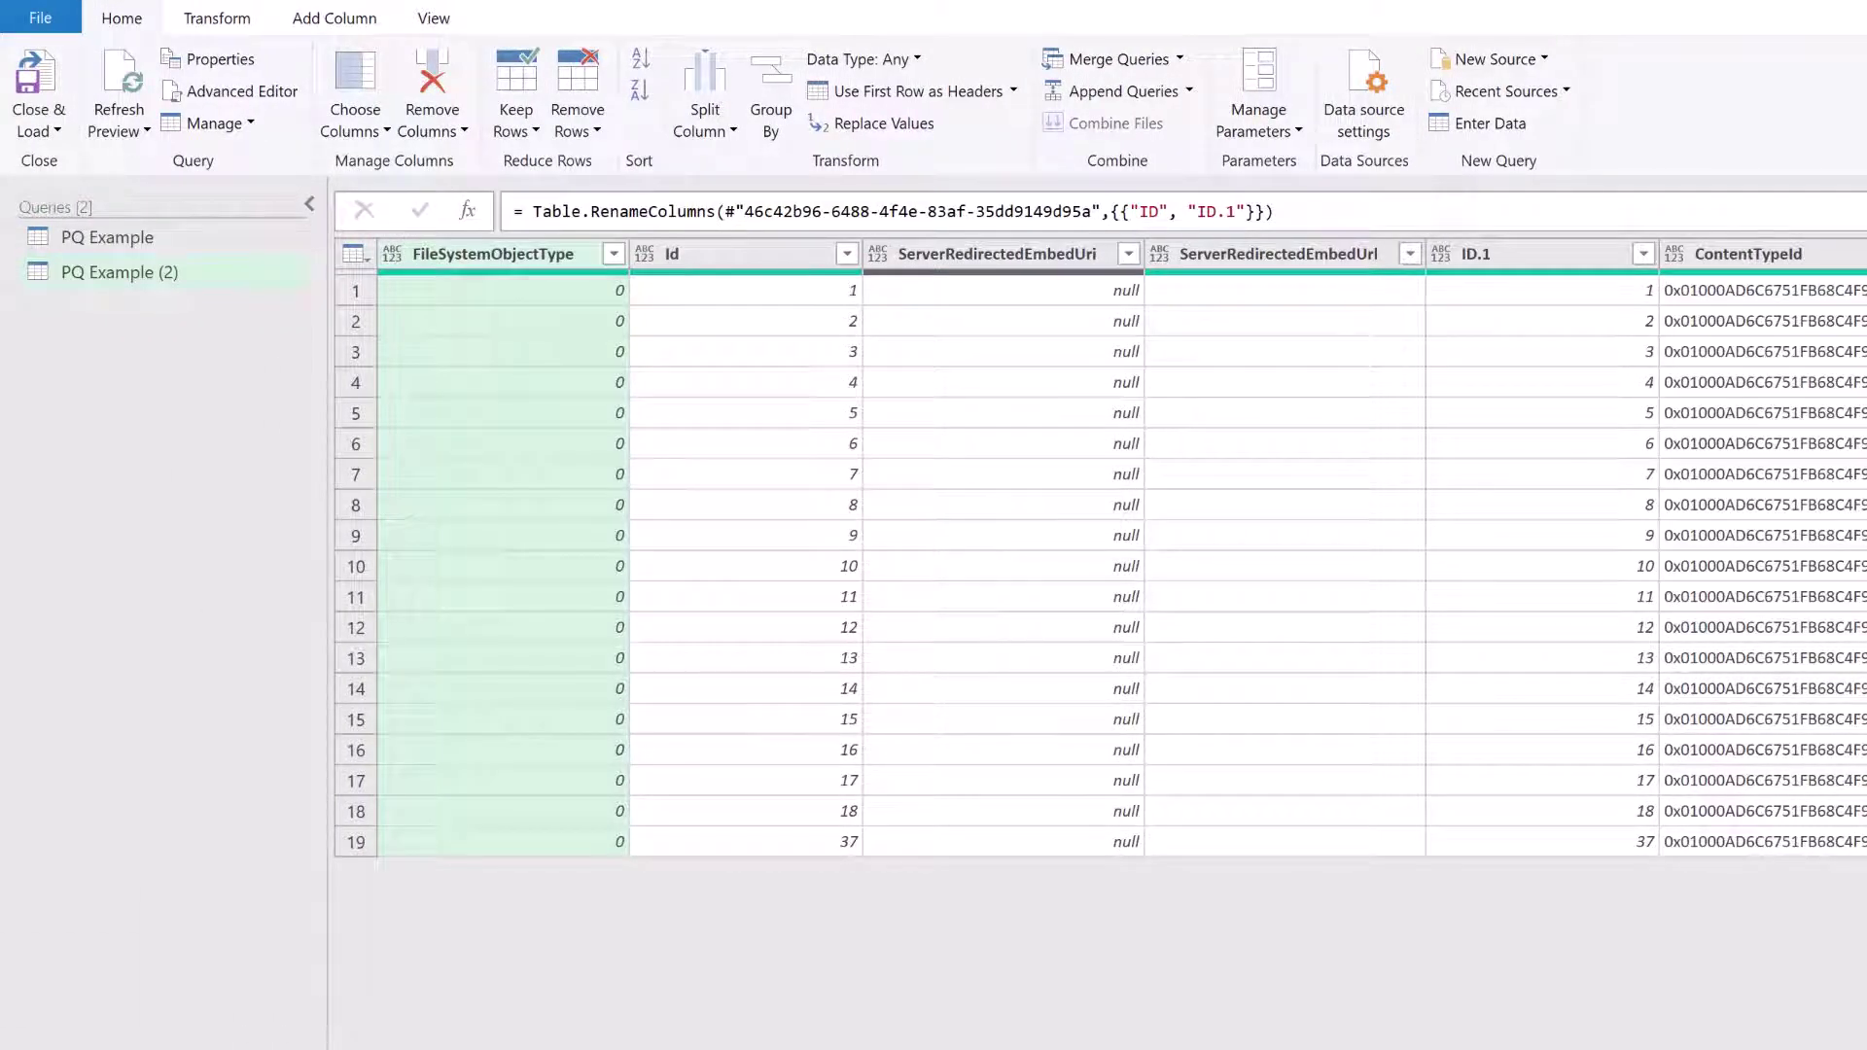
scroll(1099, 544, "right", 10)
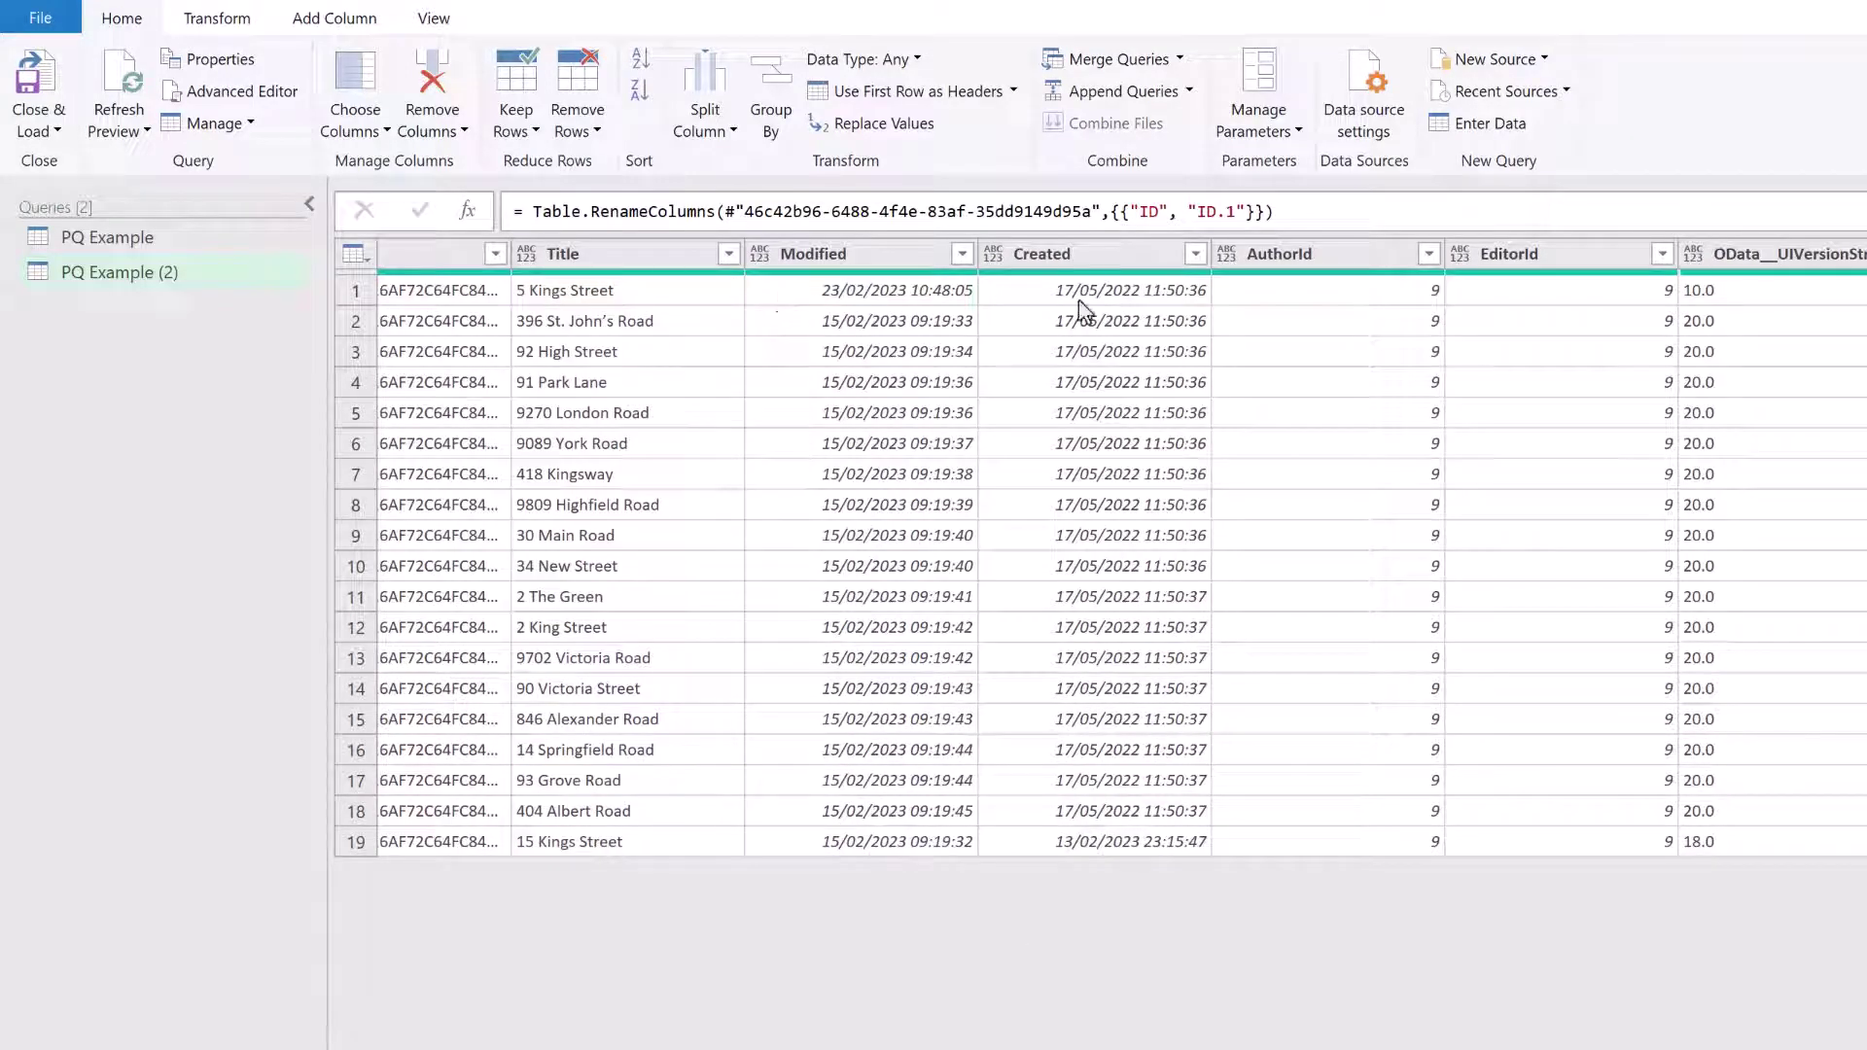
scroll(1118, 544, "right", 10)
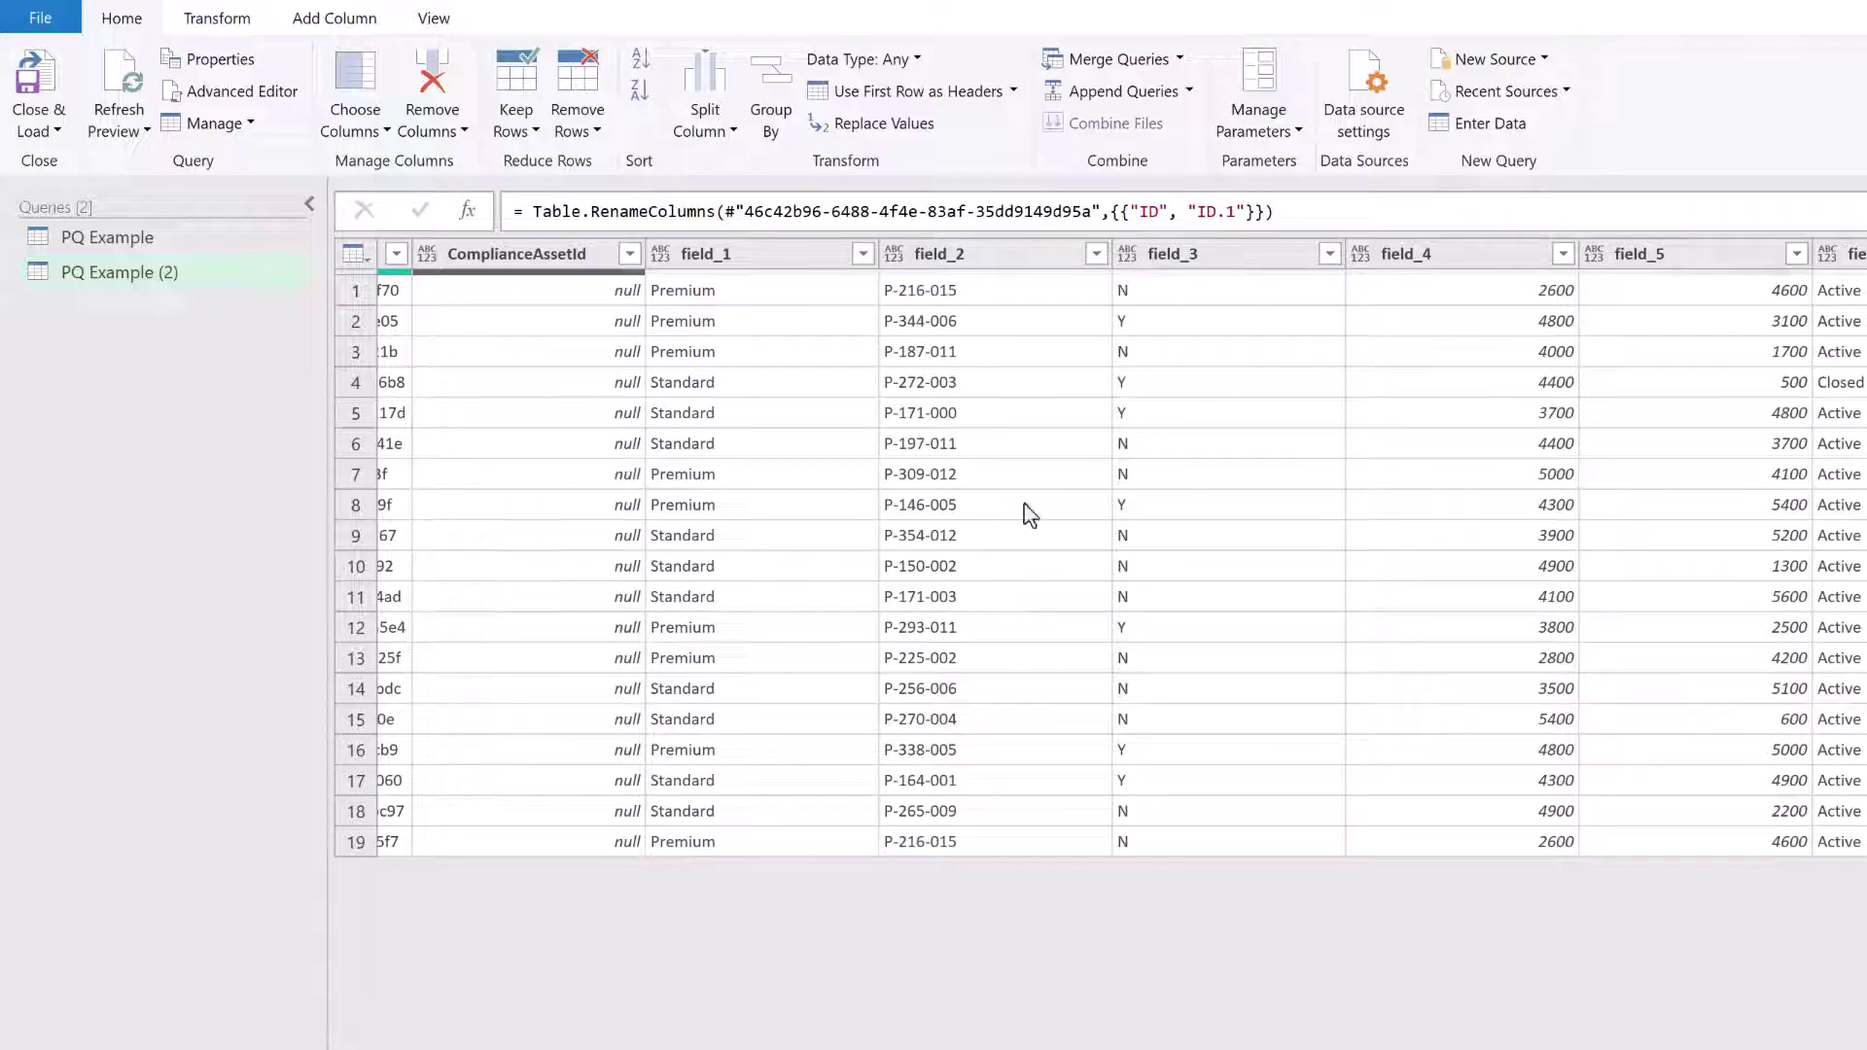
scroll(951, 325, "right", 10)
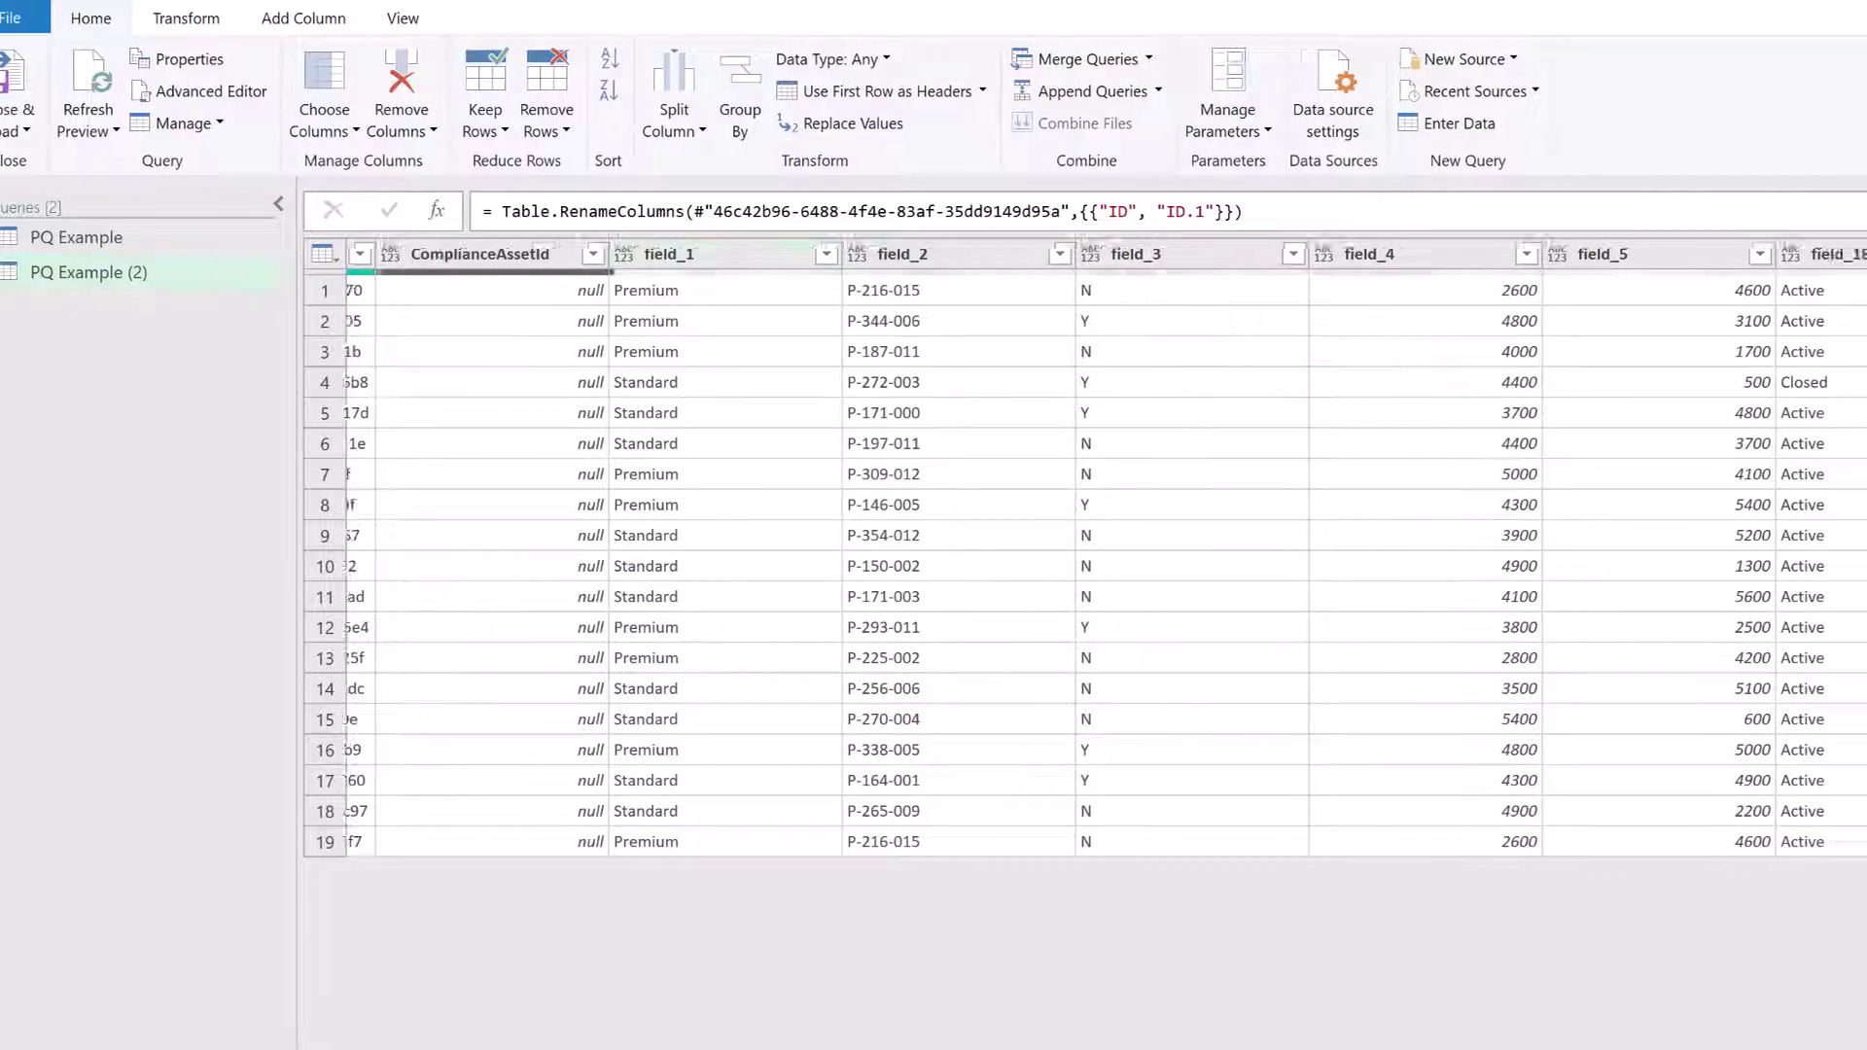
scroll(934, 545, "right", 10)
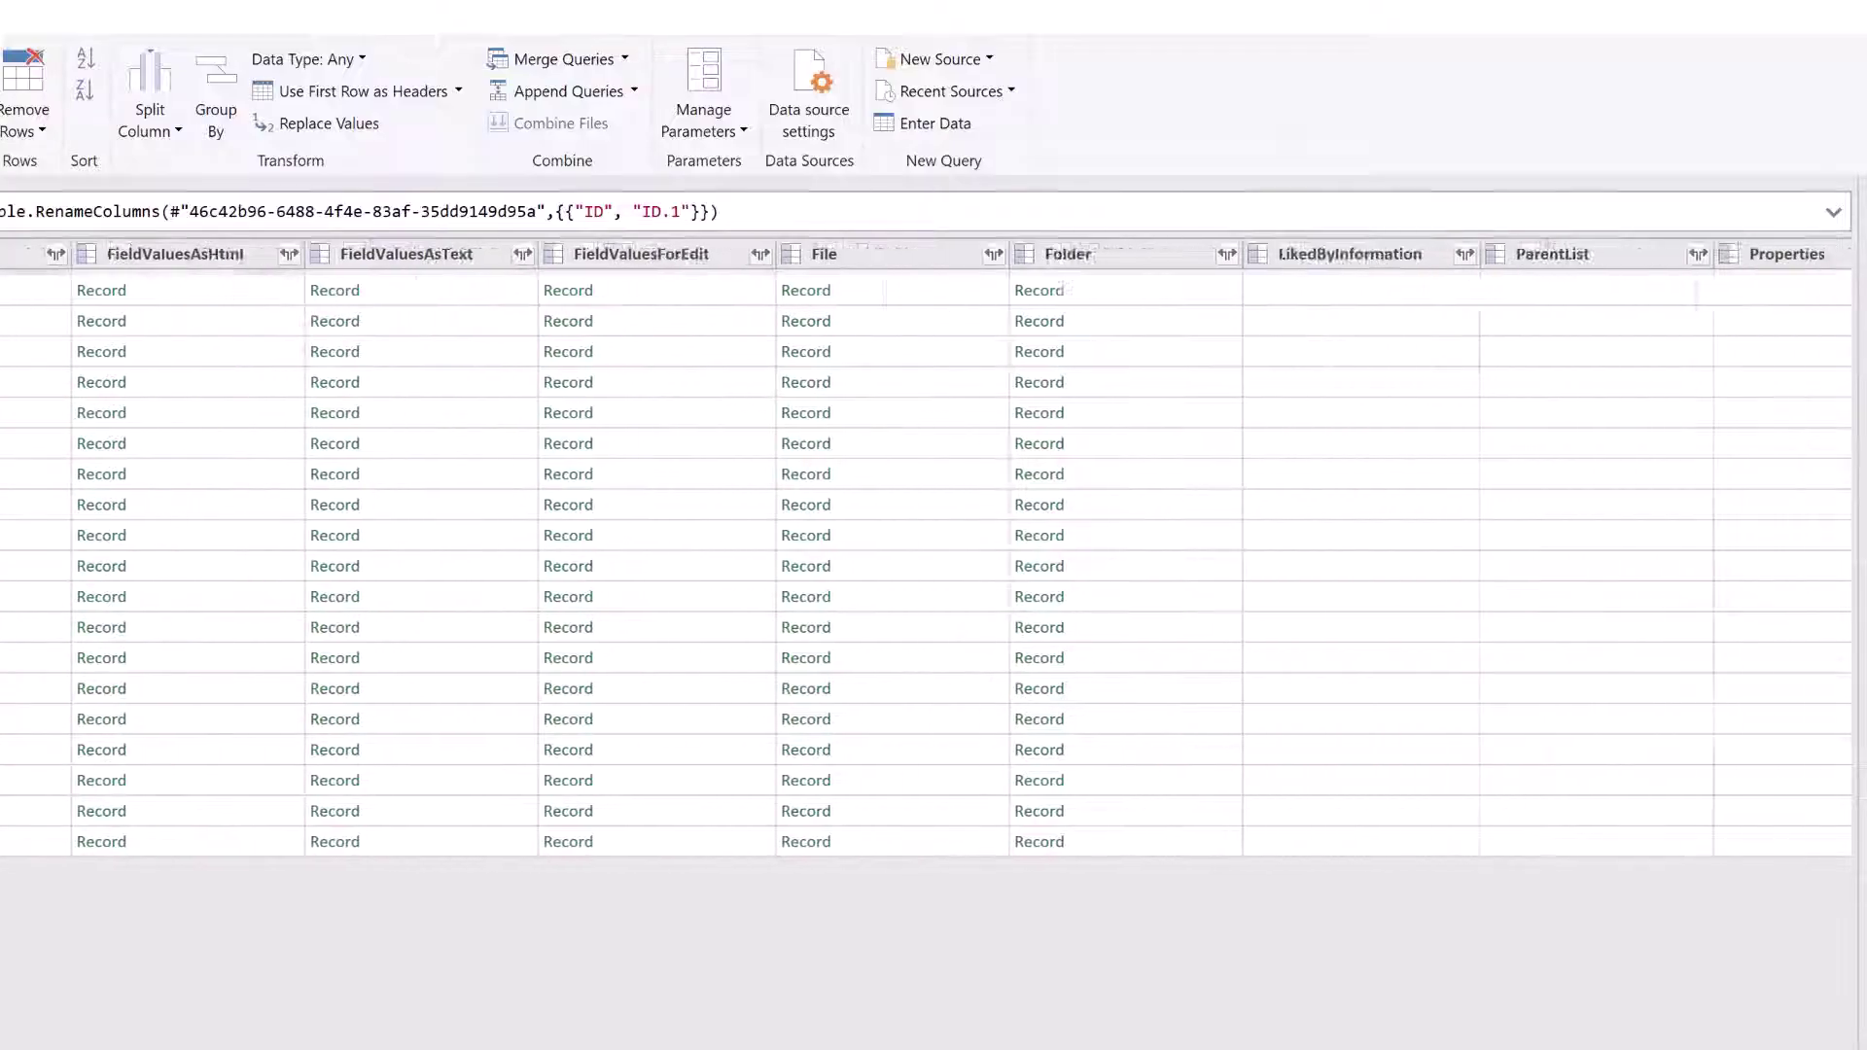
scroll(1646, 983, "right", 2)
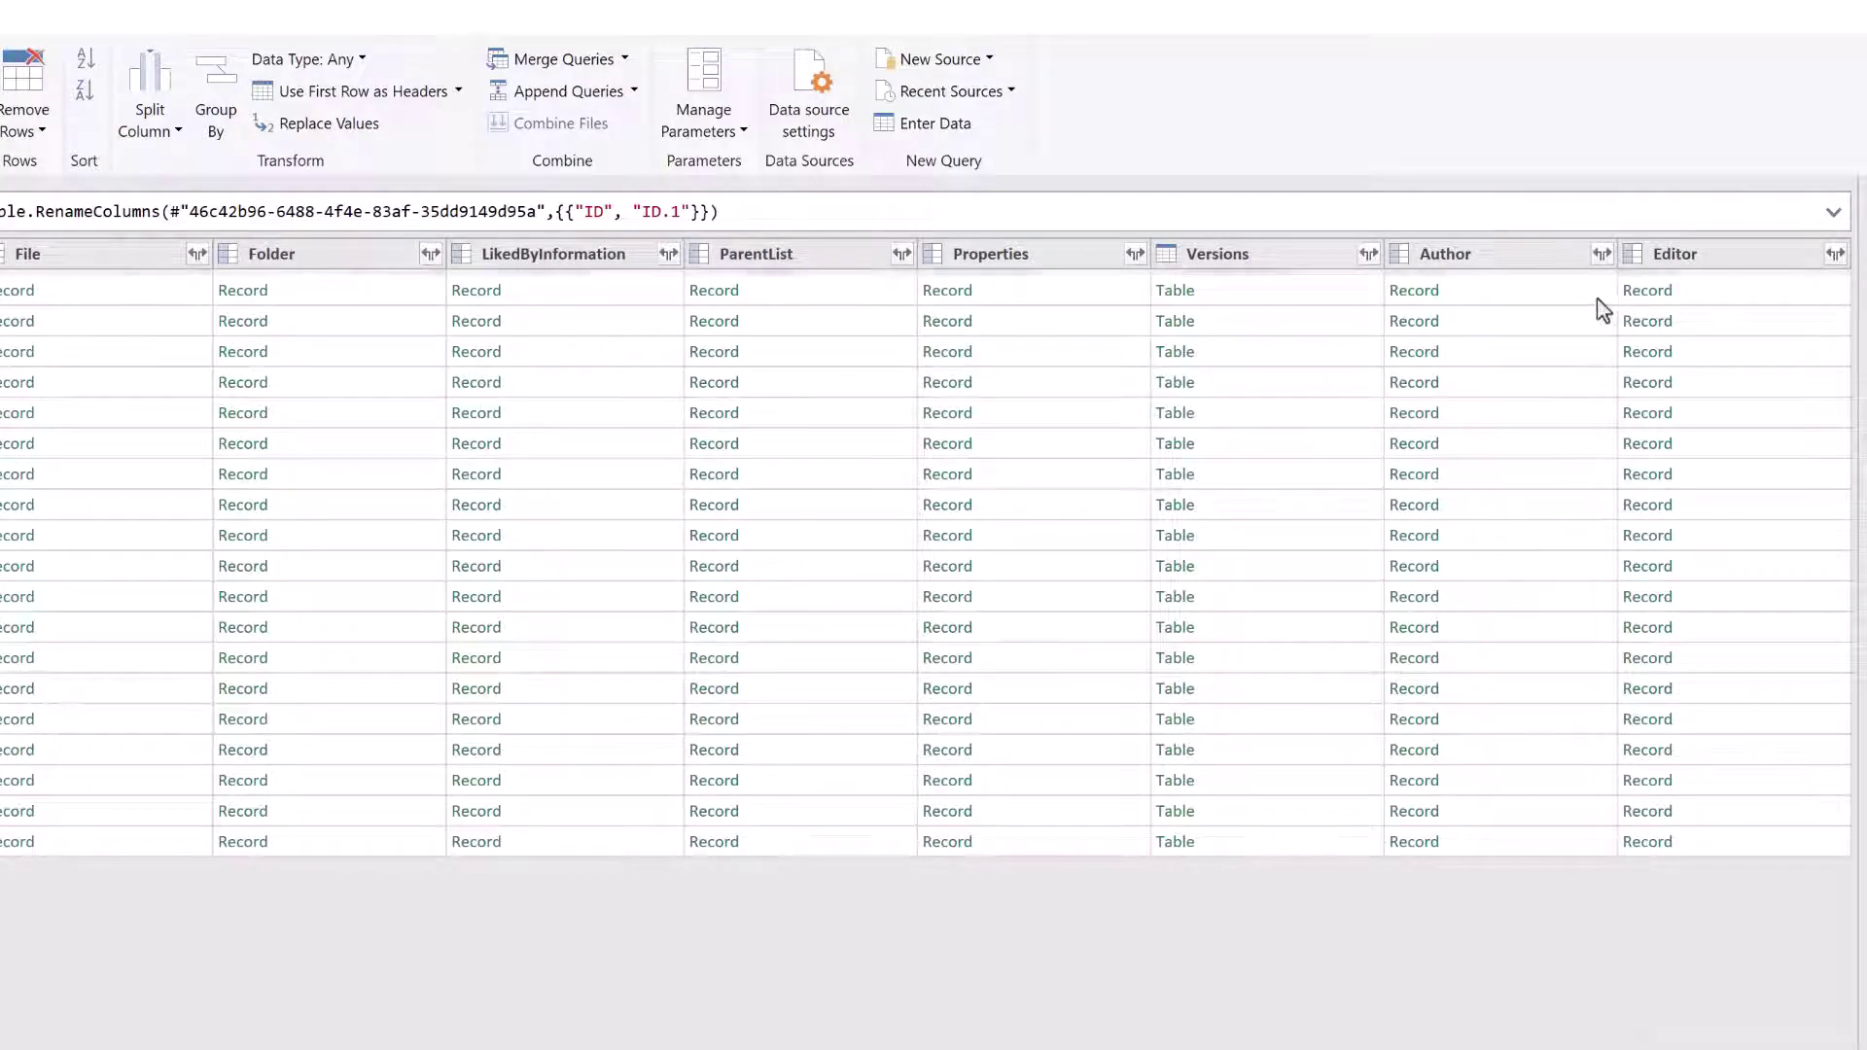
Preview the first Author record in an enlarged pane and browse its fields, such as Name and EMail.
left_click(1538, 293)
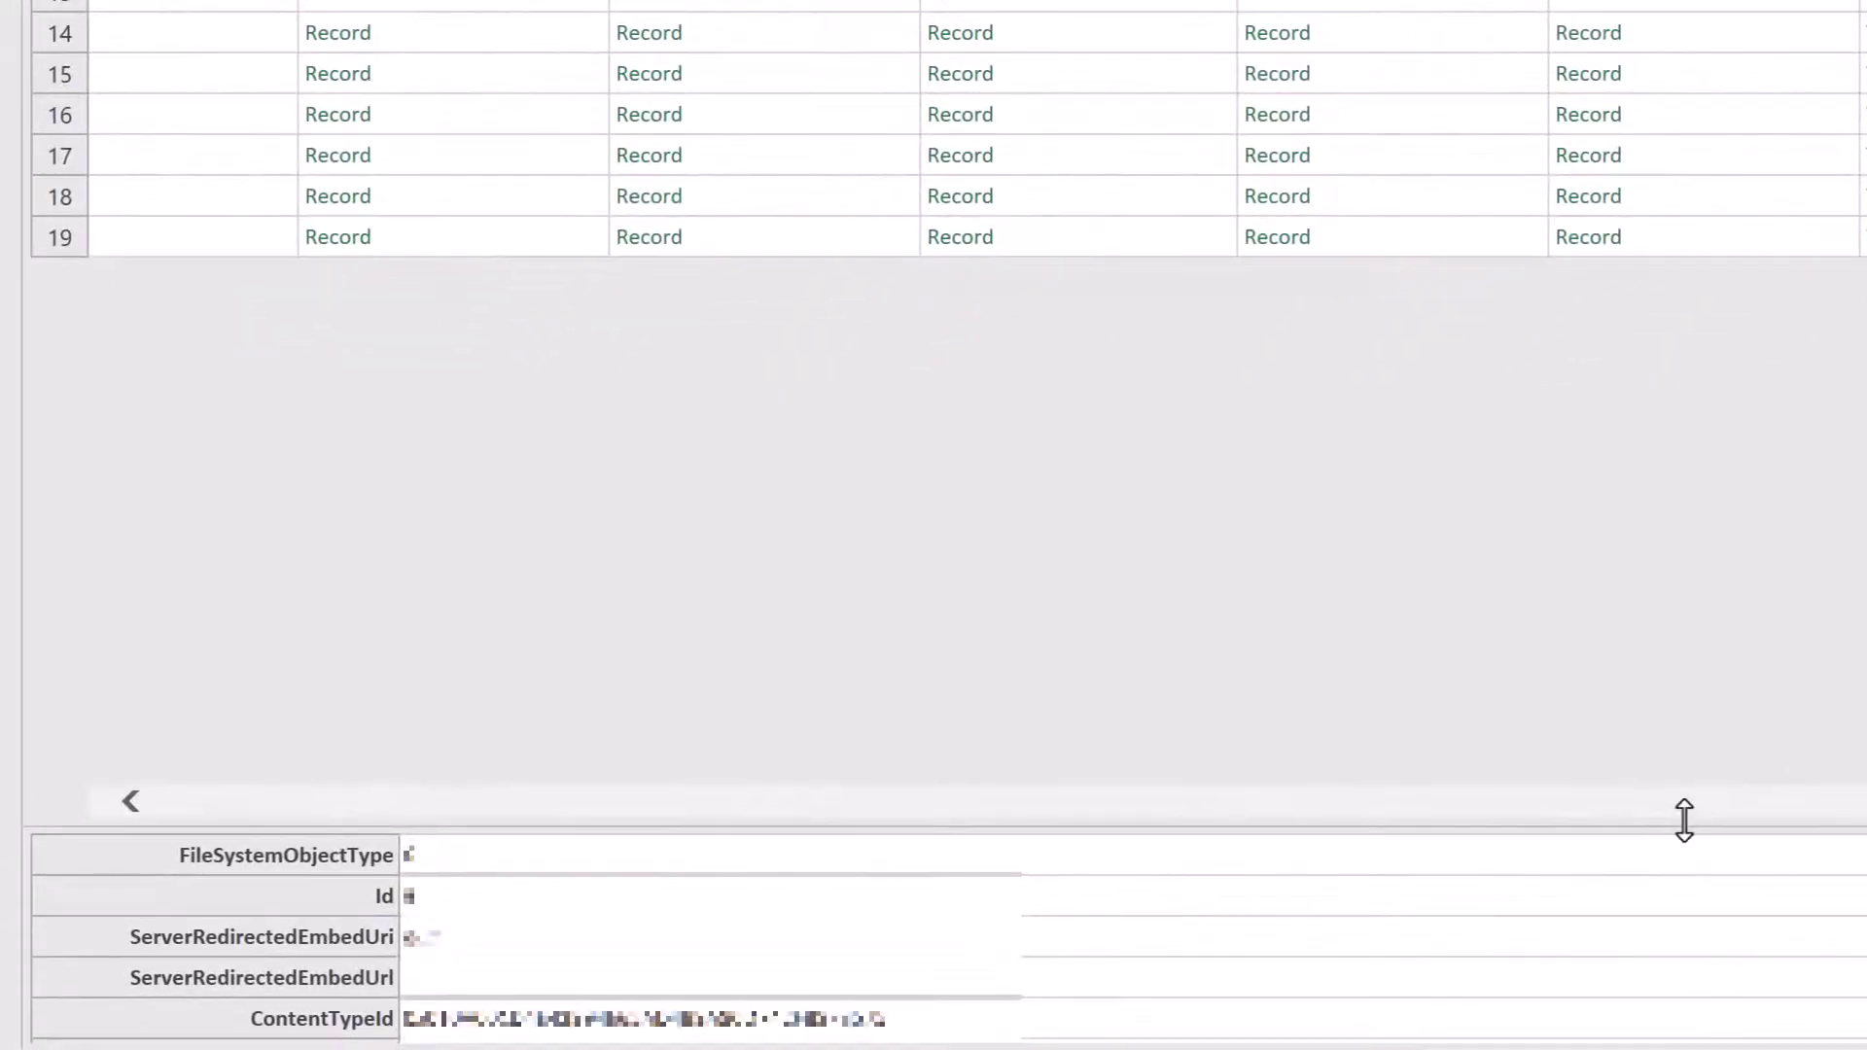
left_click_drag(1687, 809, 1709, 535)
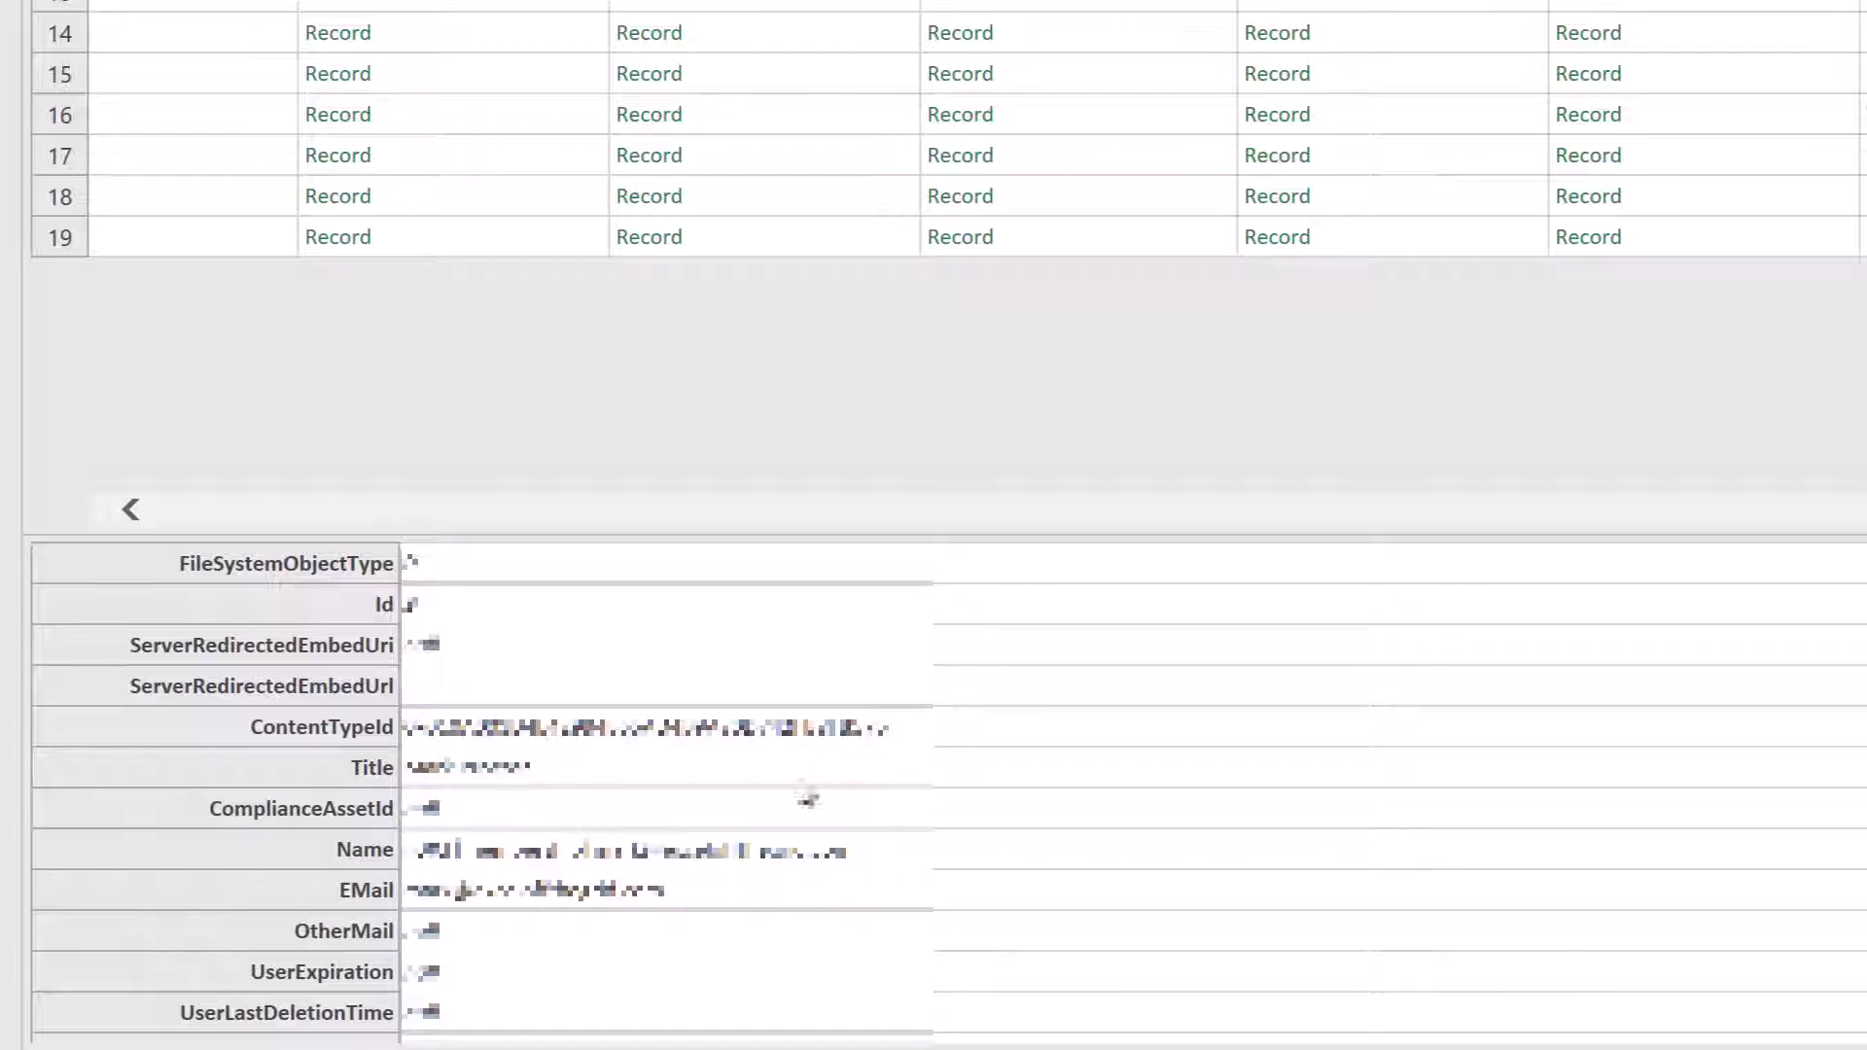
scroll(661, 788, "down", 5)
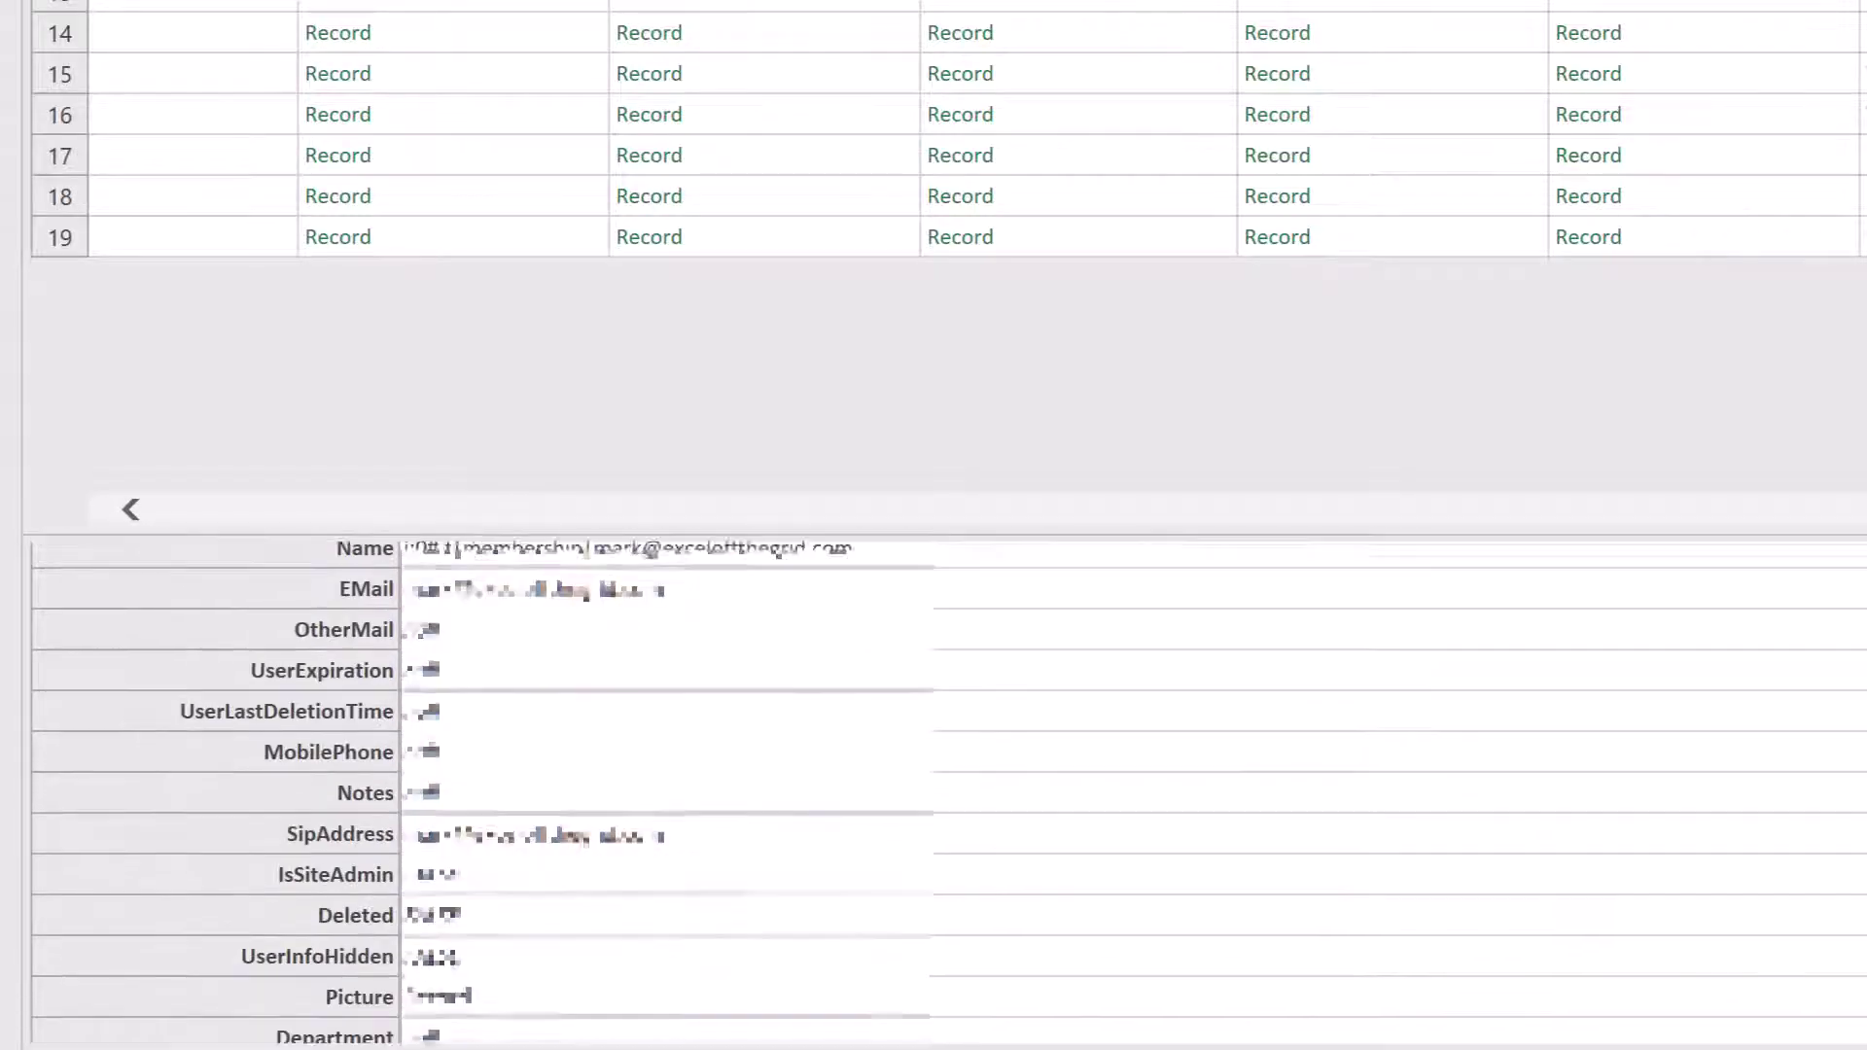
scroll(661, 788, "down", 5)
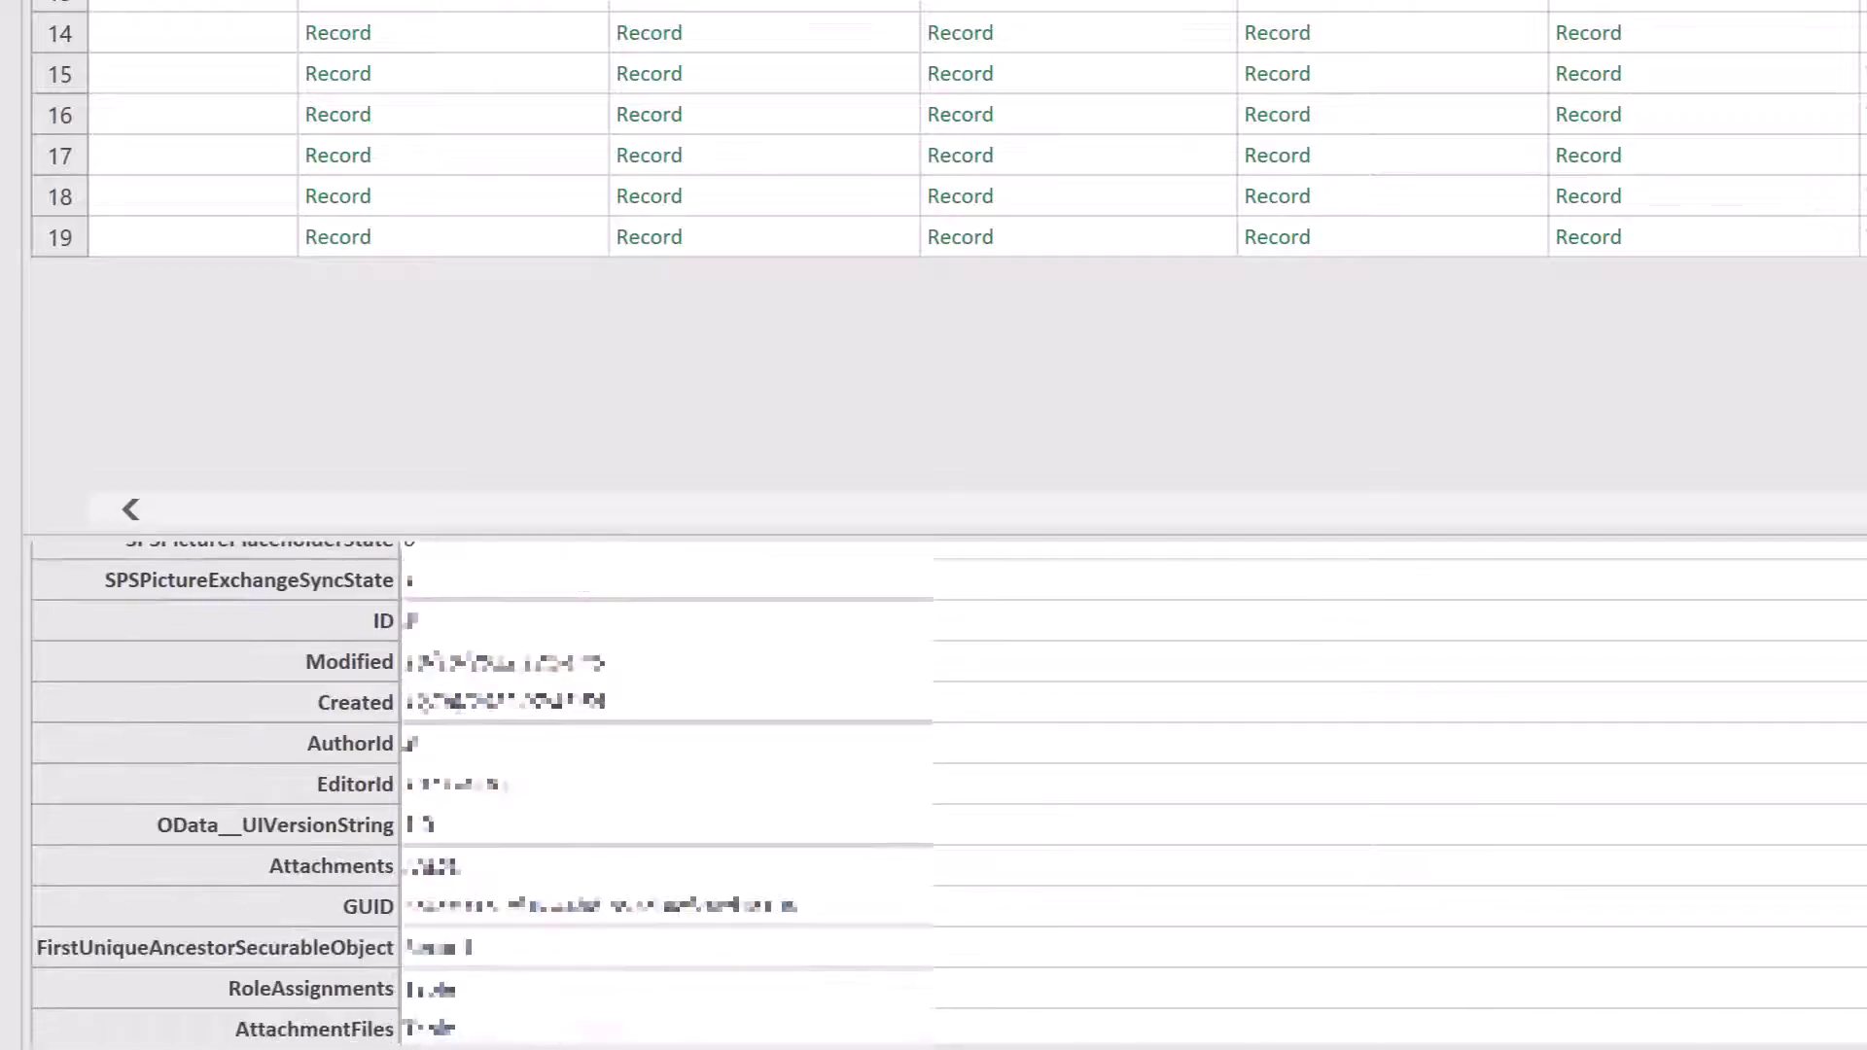
scroll(661, 787, "up", 10)
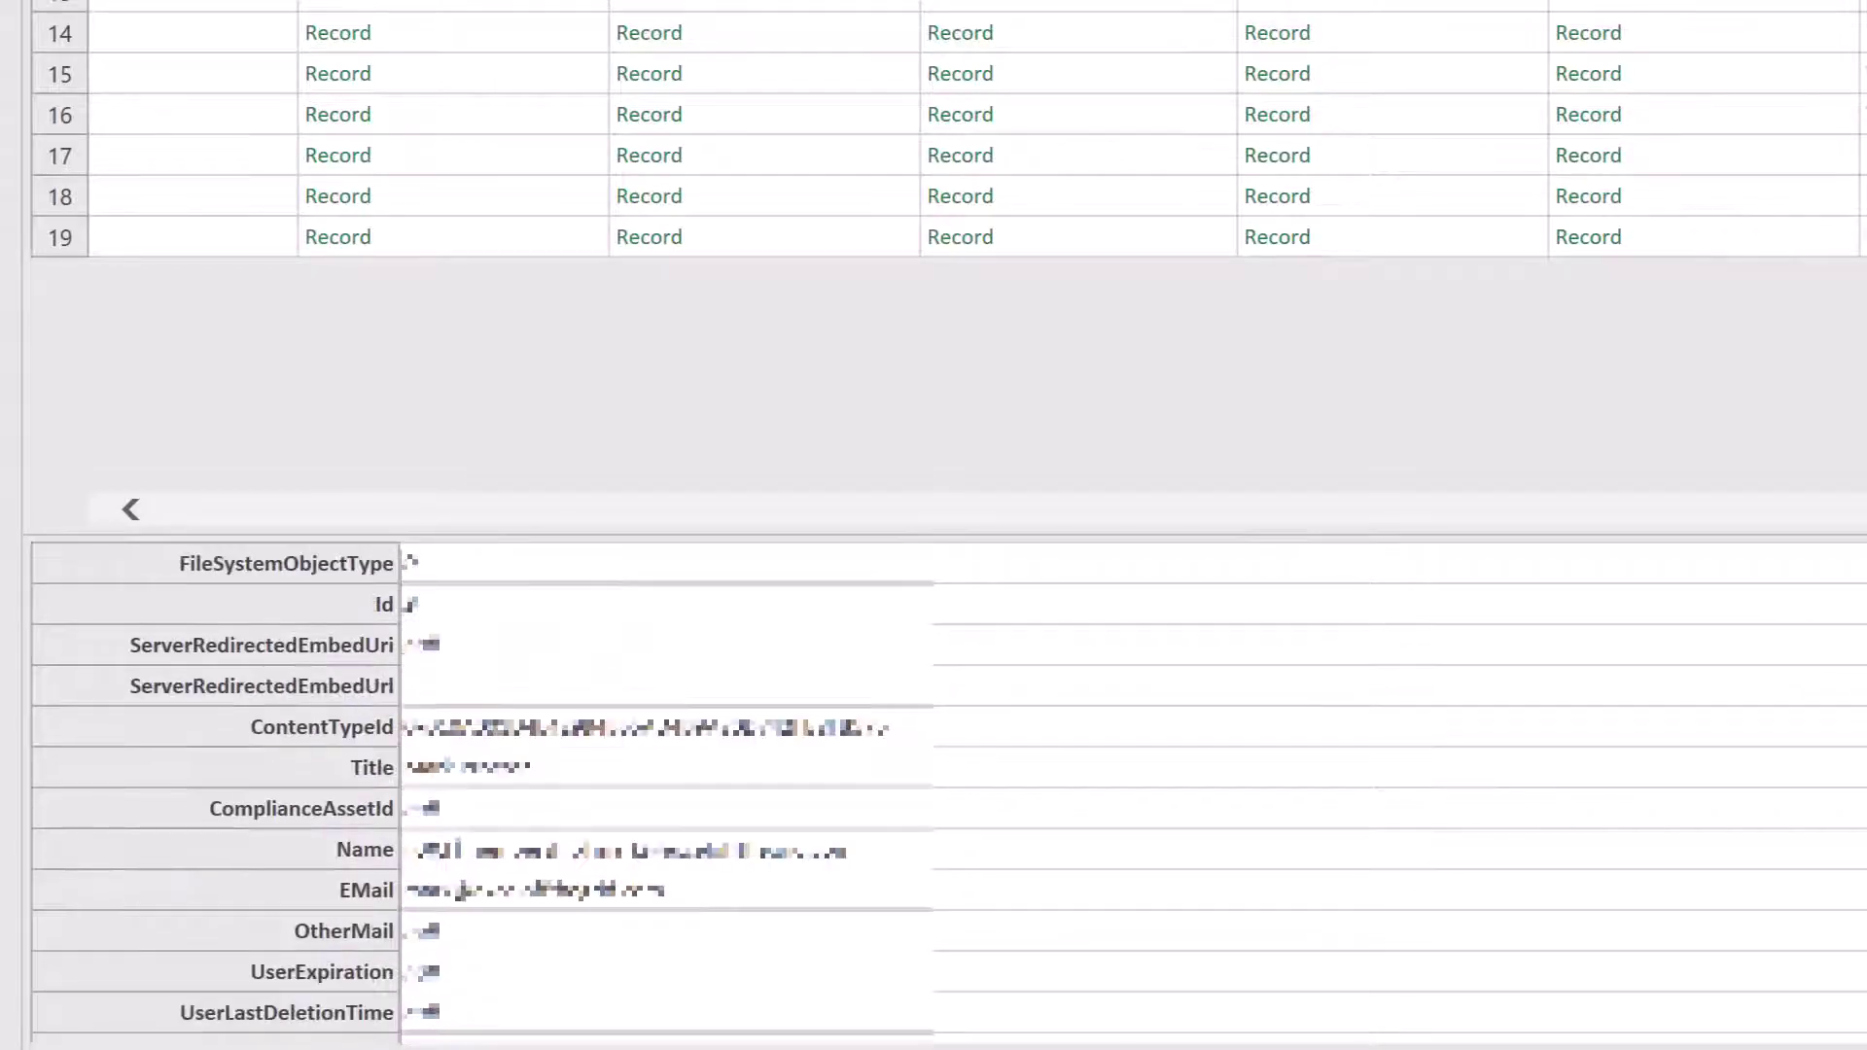
scroll(662, 788, "down", 10)
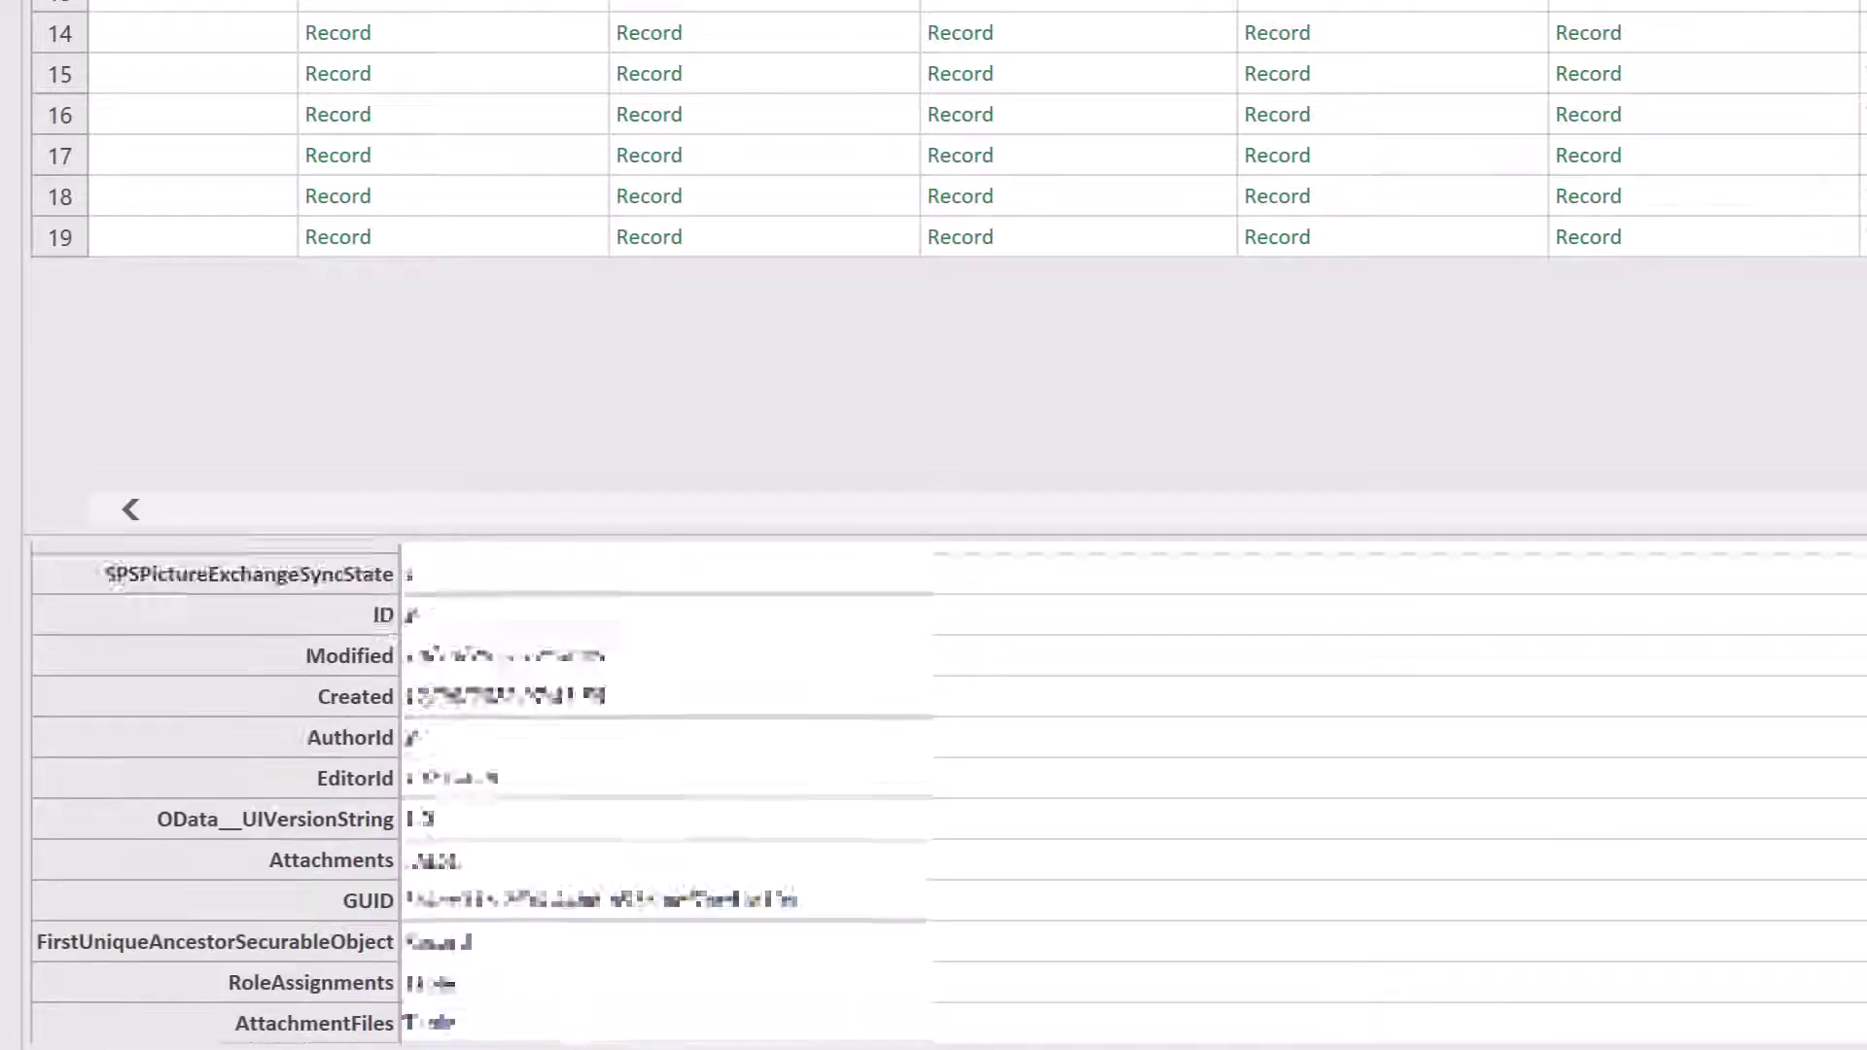
scroll(661, 787, "up", 10)
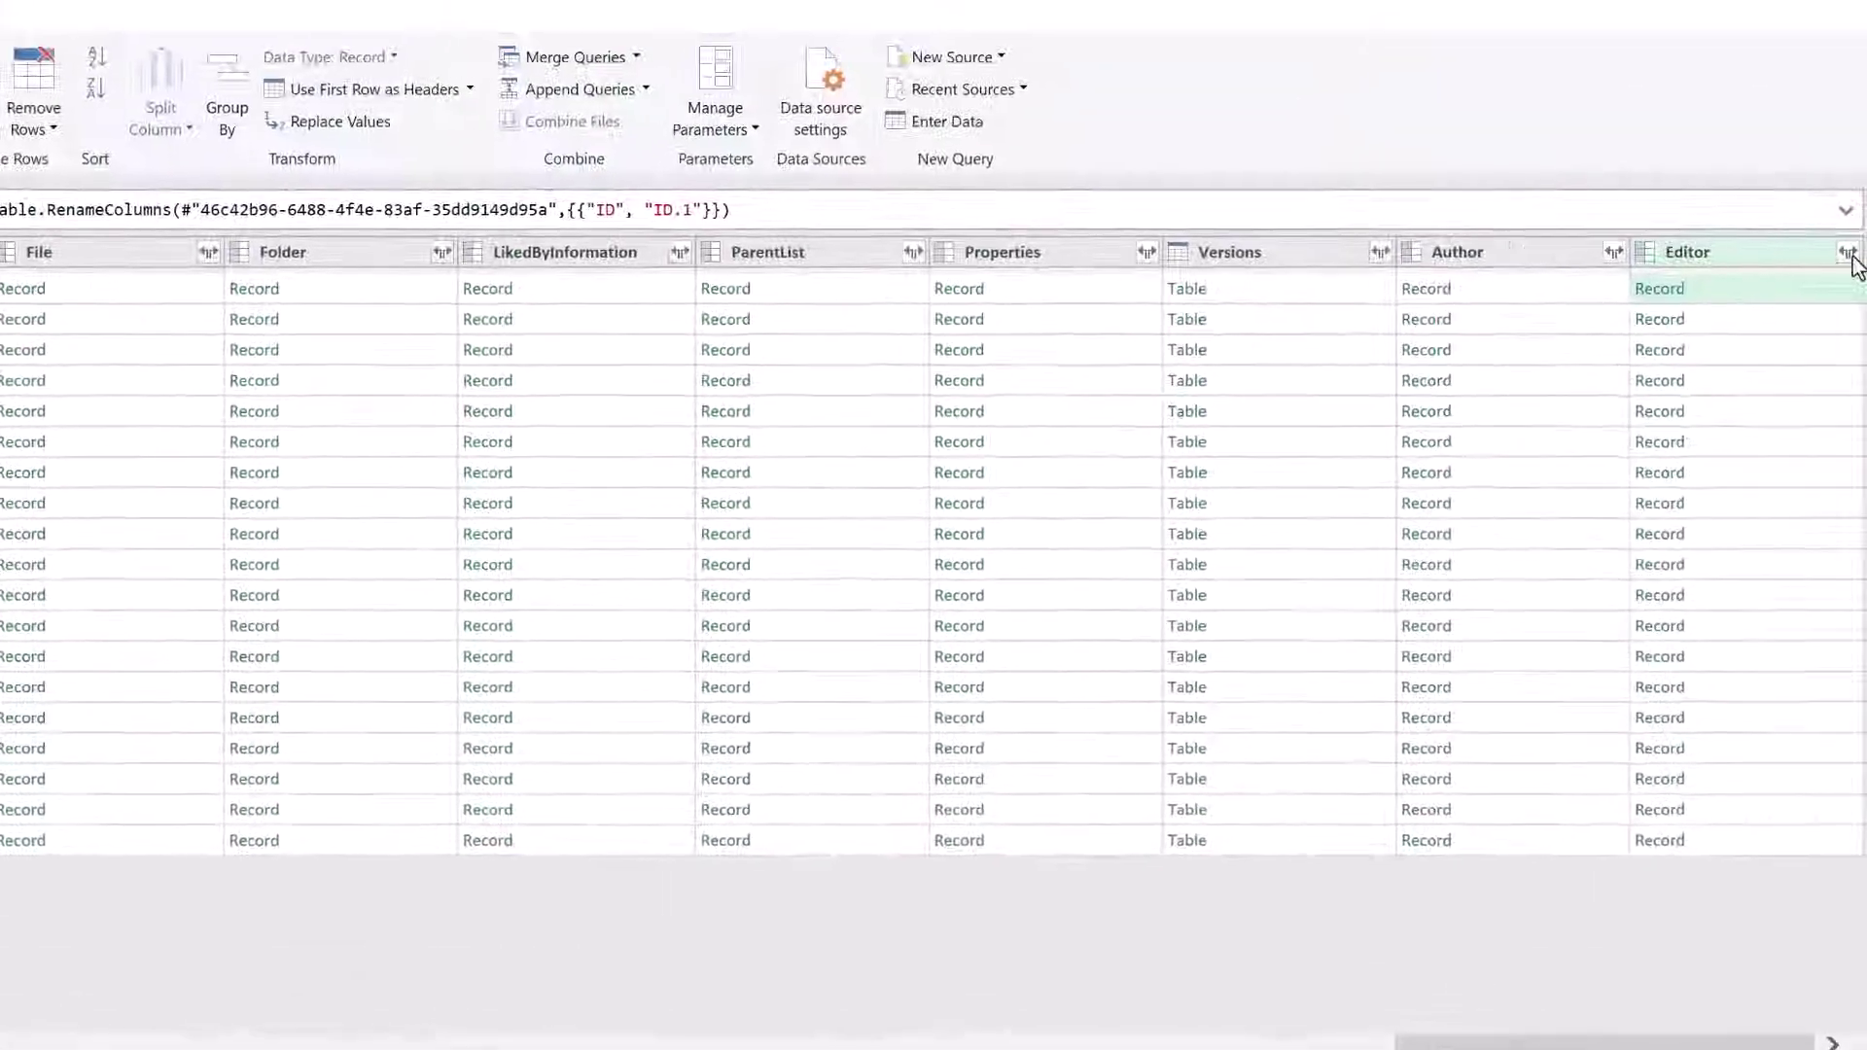
Expand Editor to just its EMail field without prefix, then export the SharePoint list to Excel as query.iqy.
left_click(1845, 254)
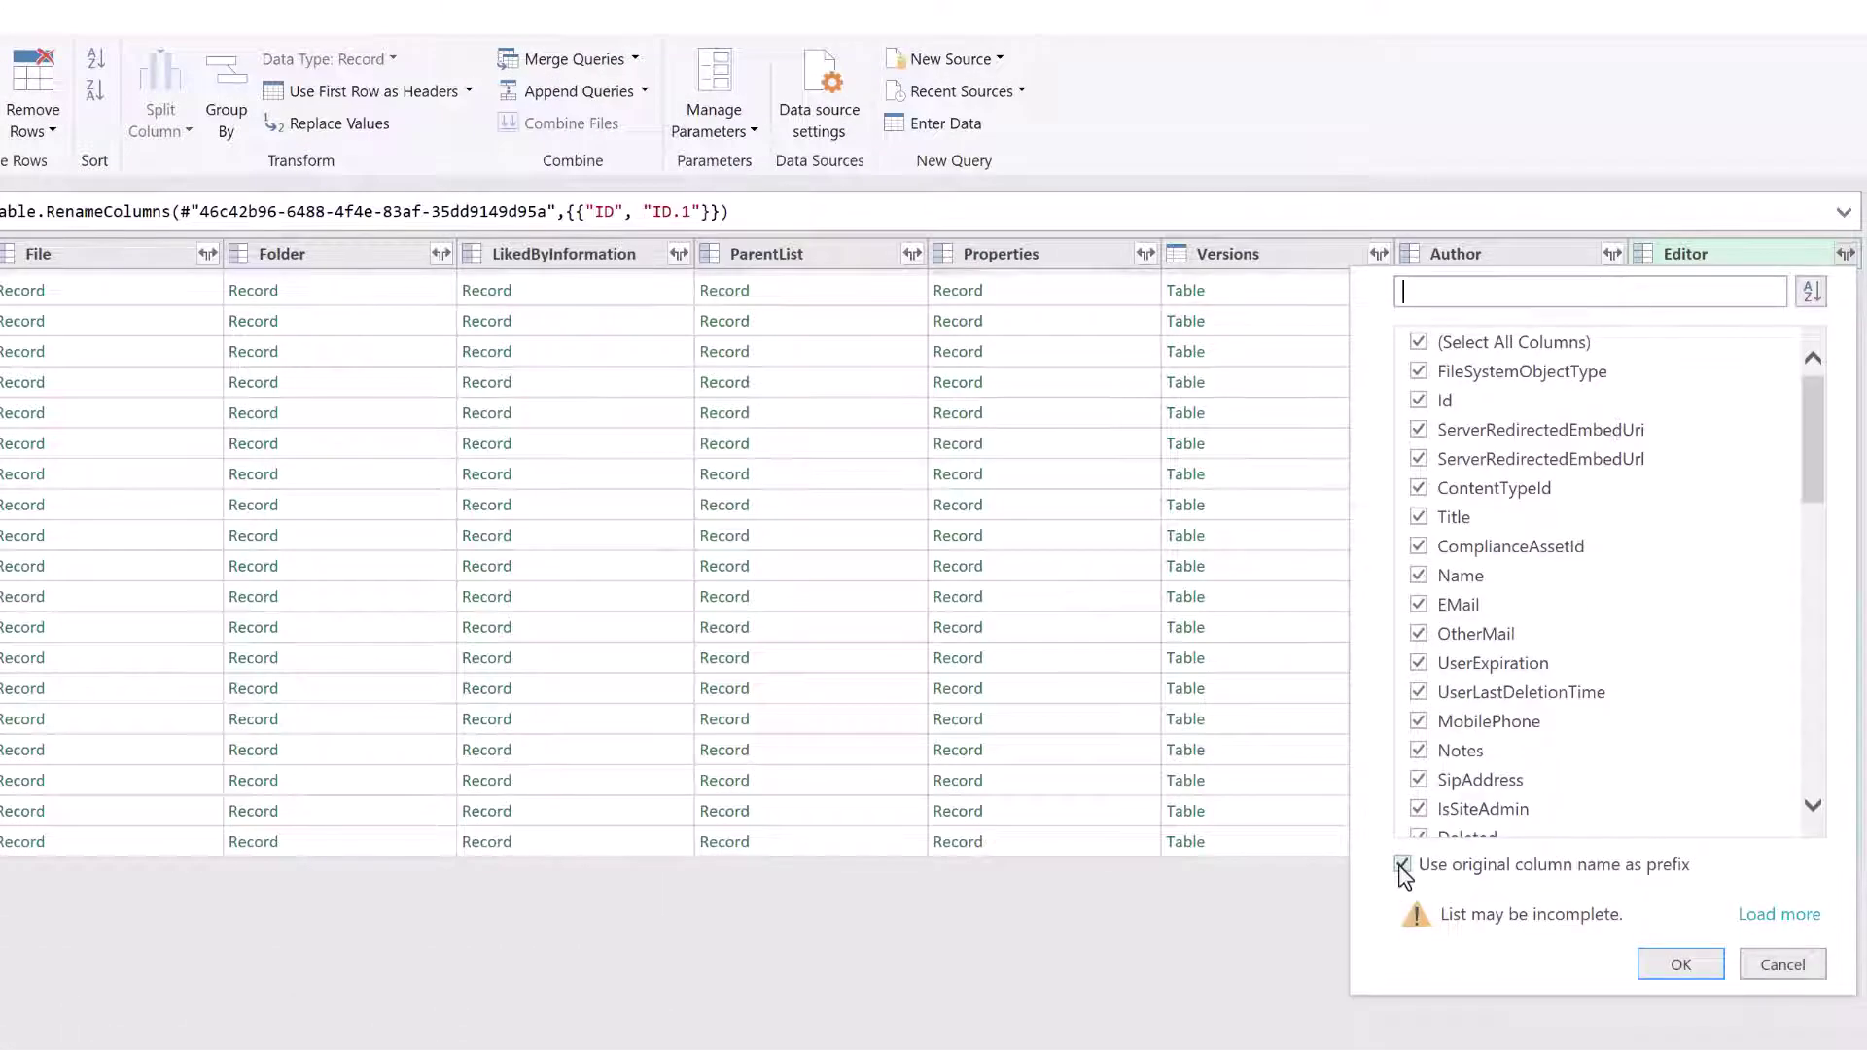
left_click(1403, 867)
left_click(1420, 342)
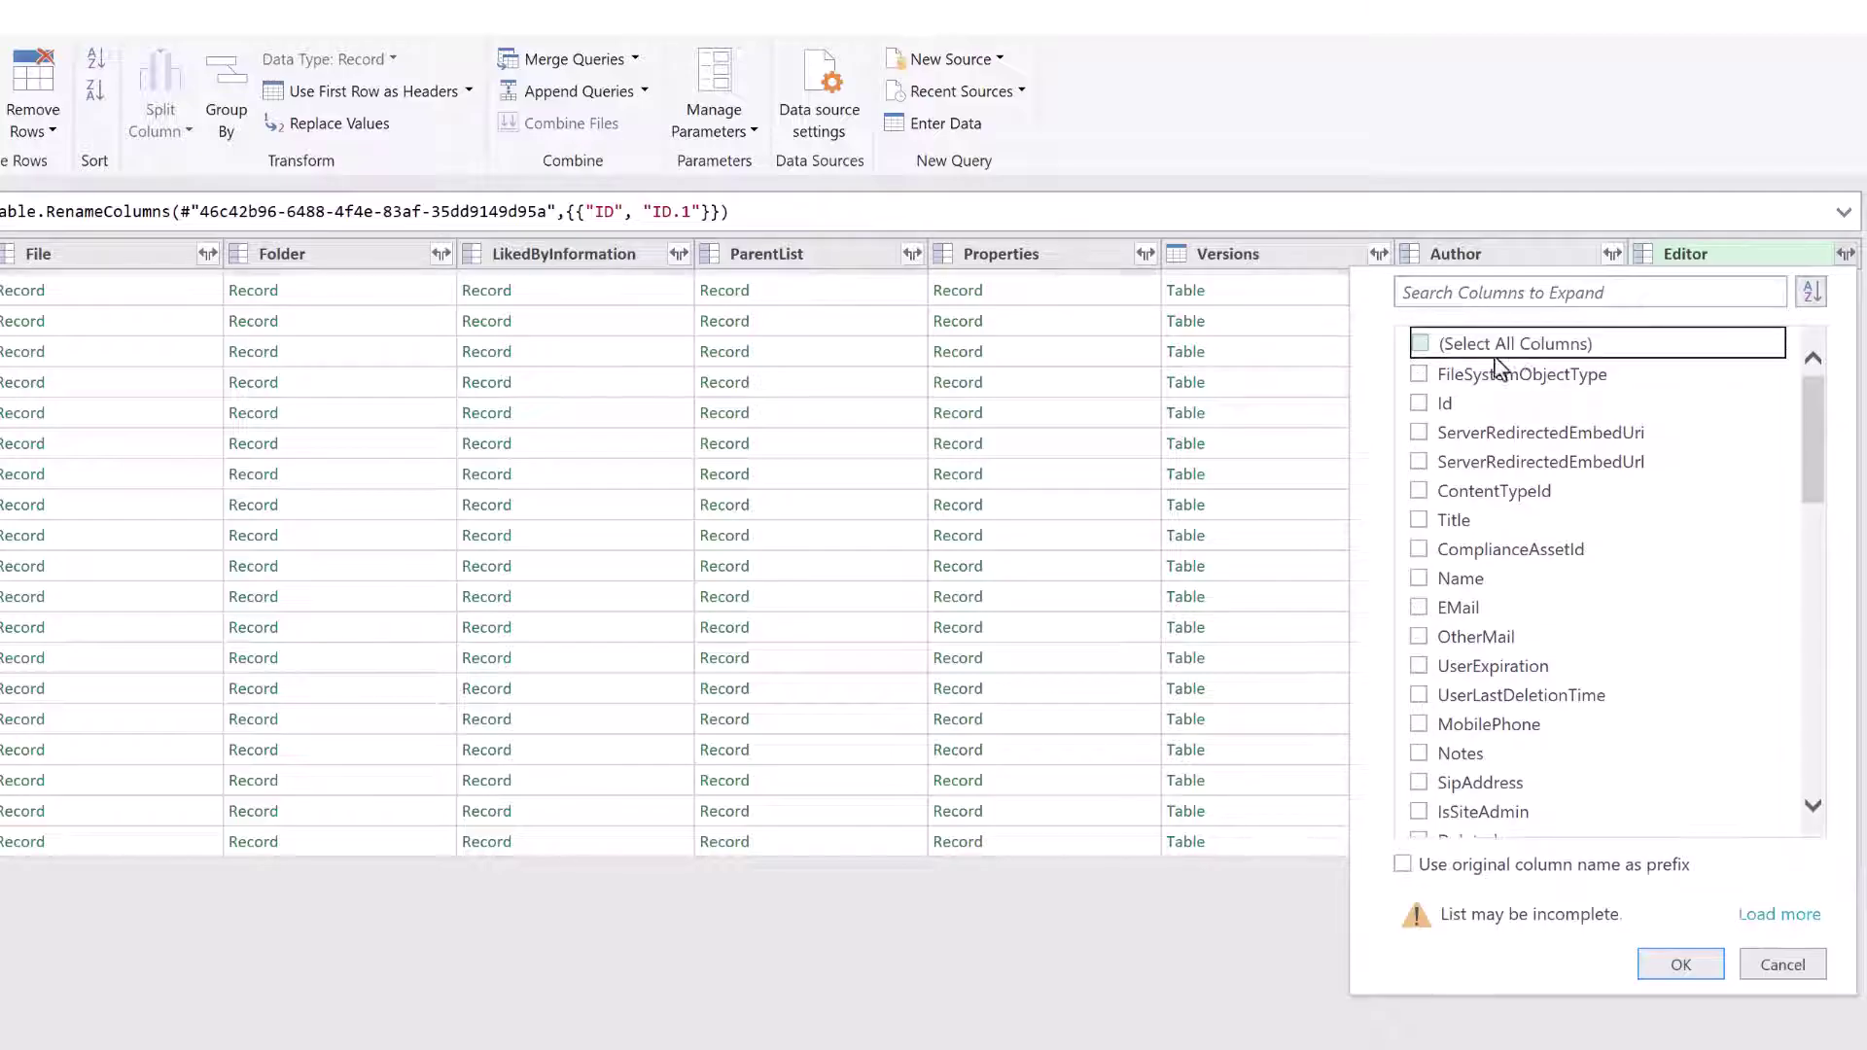
left_click(1420, 607)
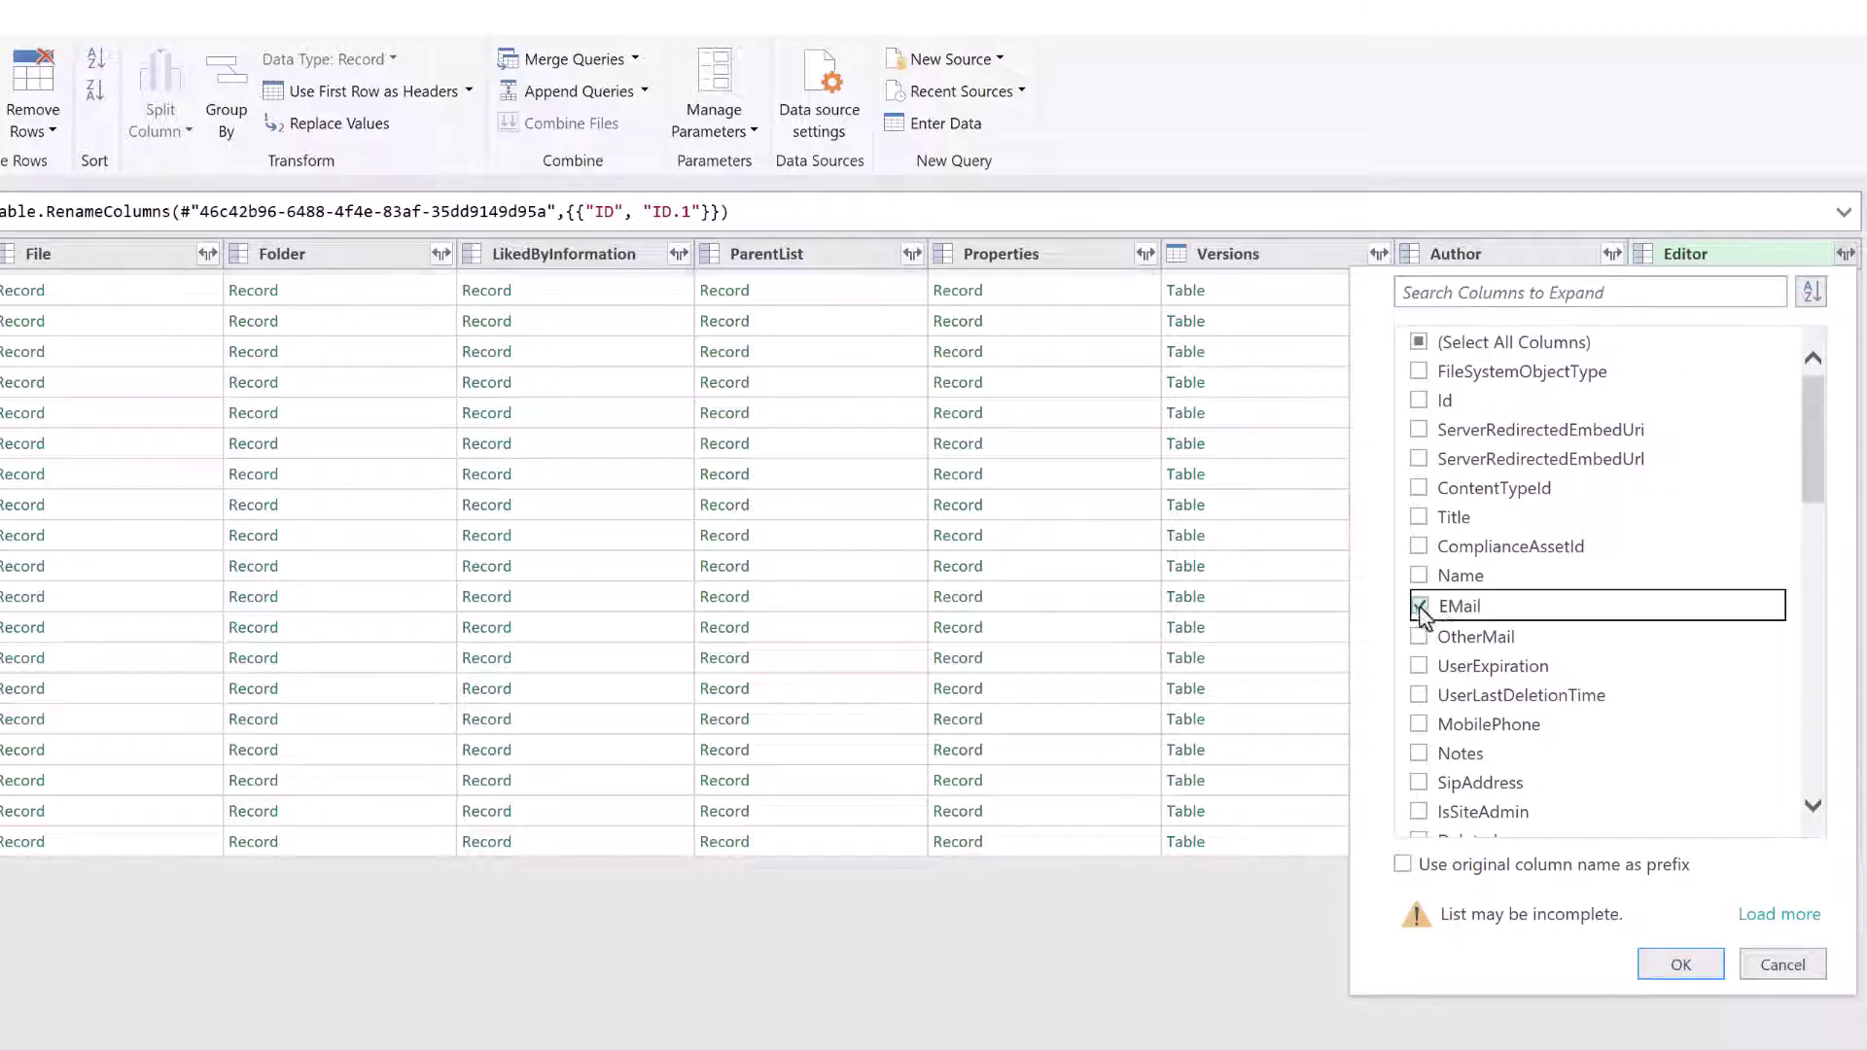
left_click(1673, 966)
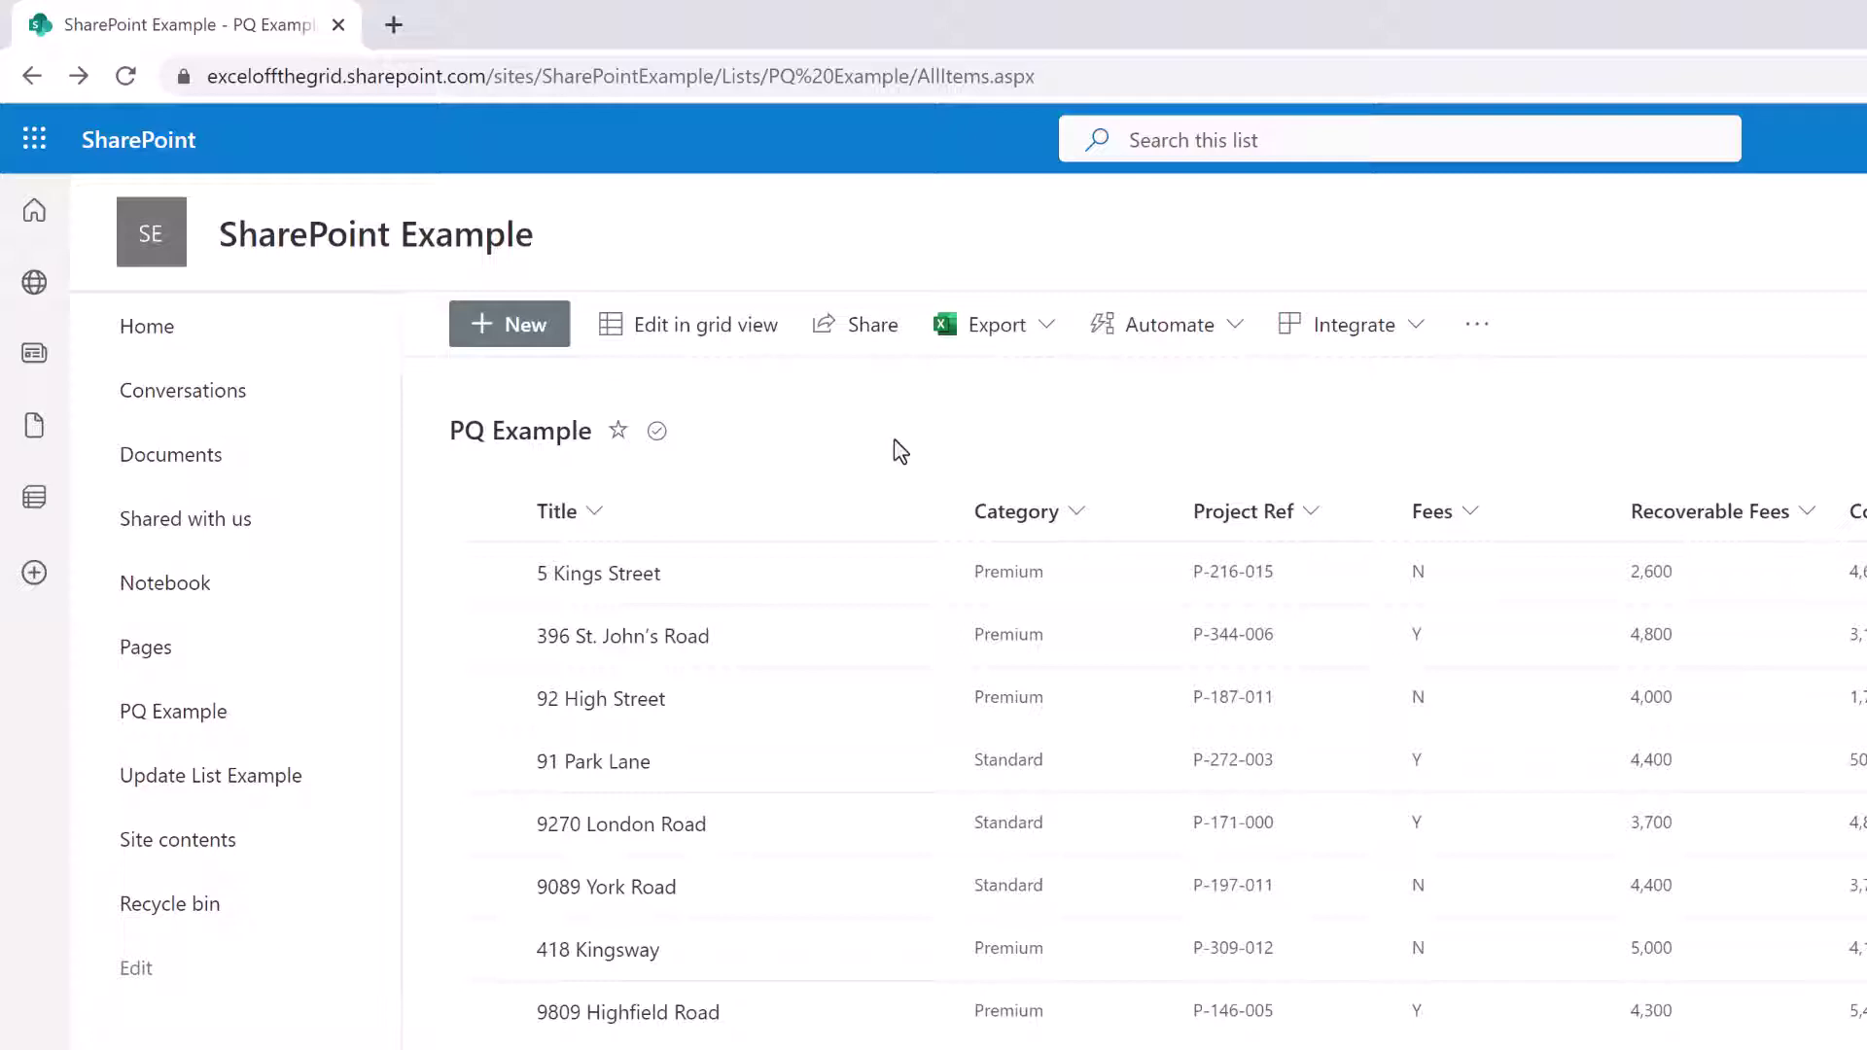
left_click(1012, 339)
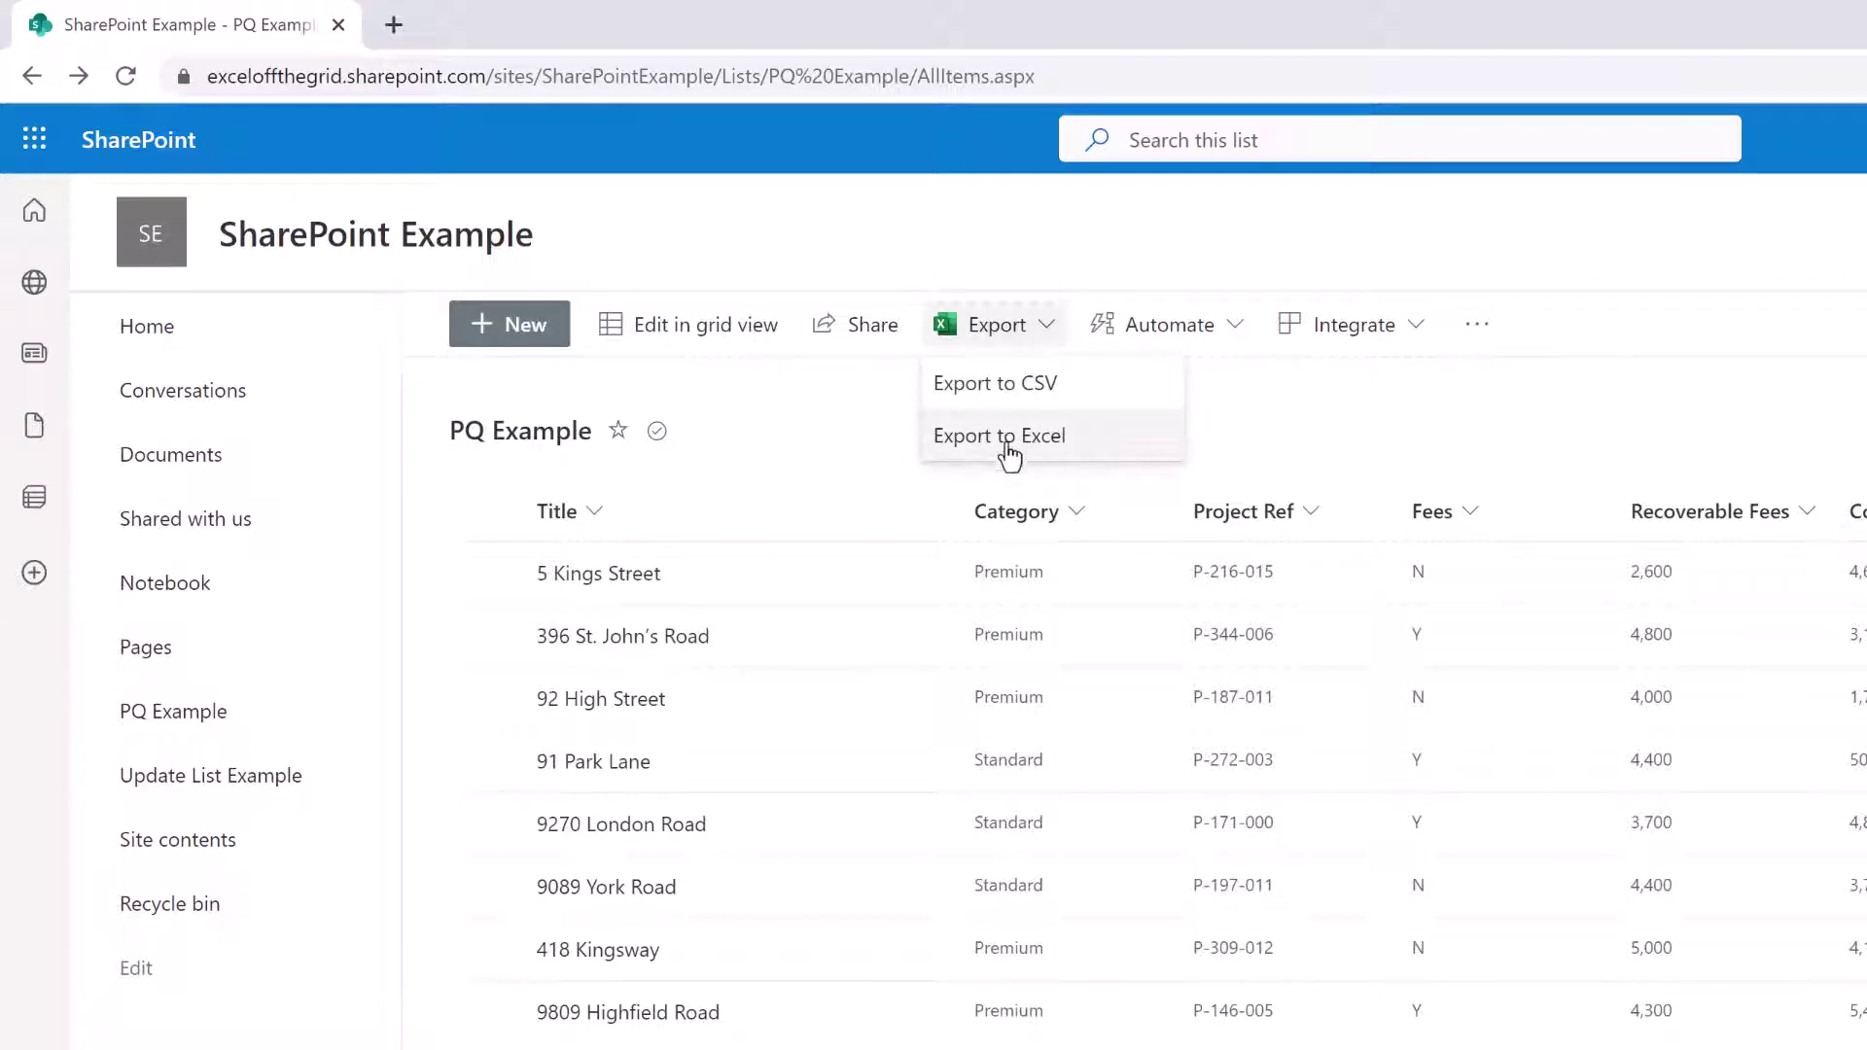
left_click(1007, 445)
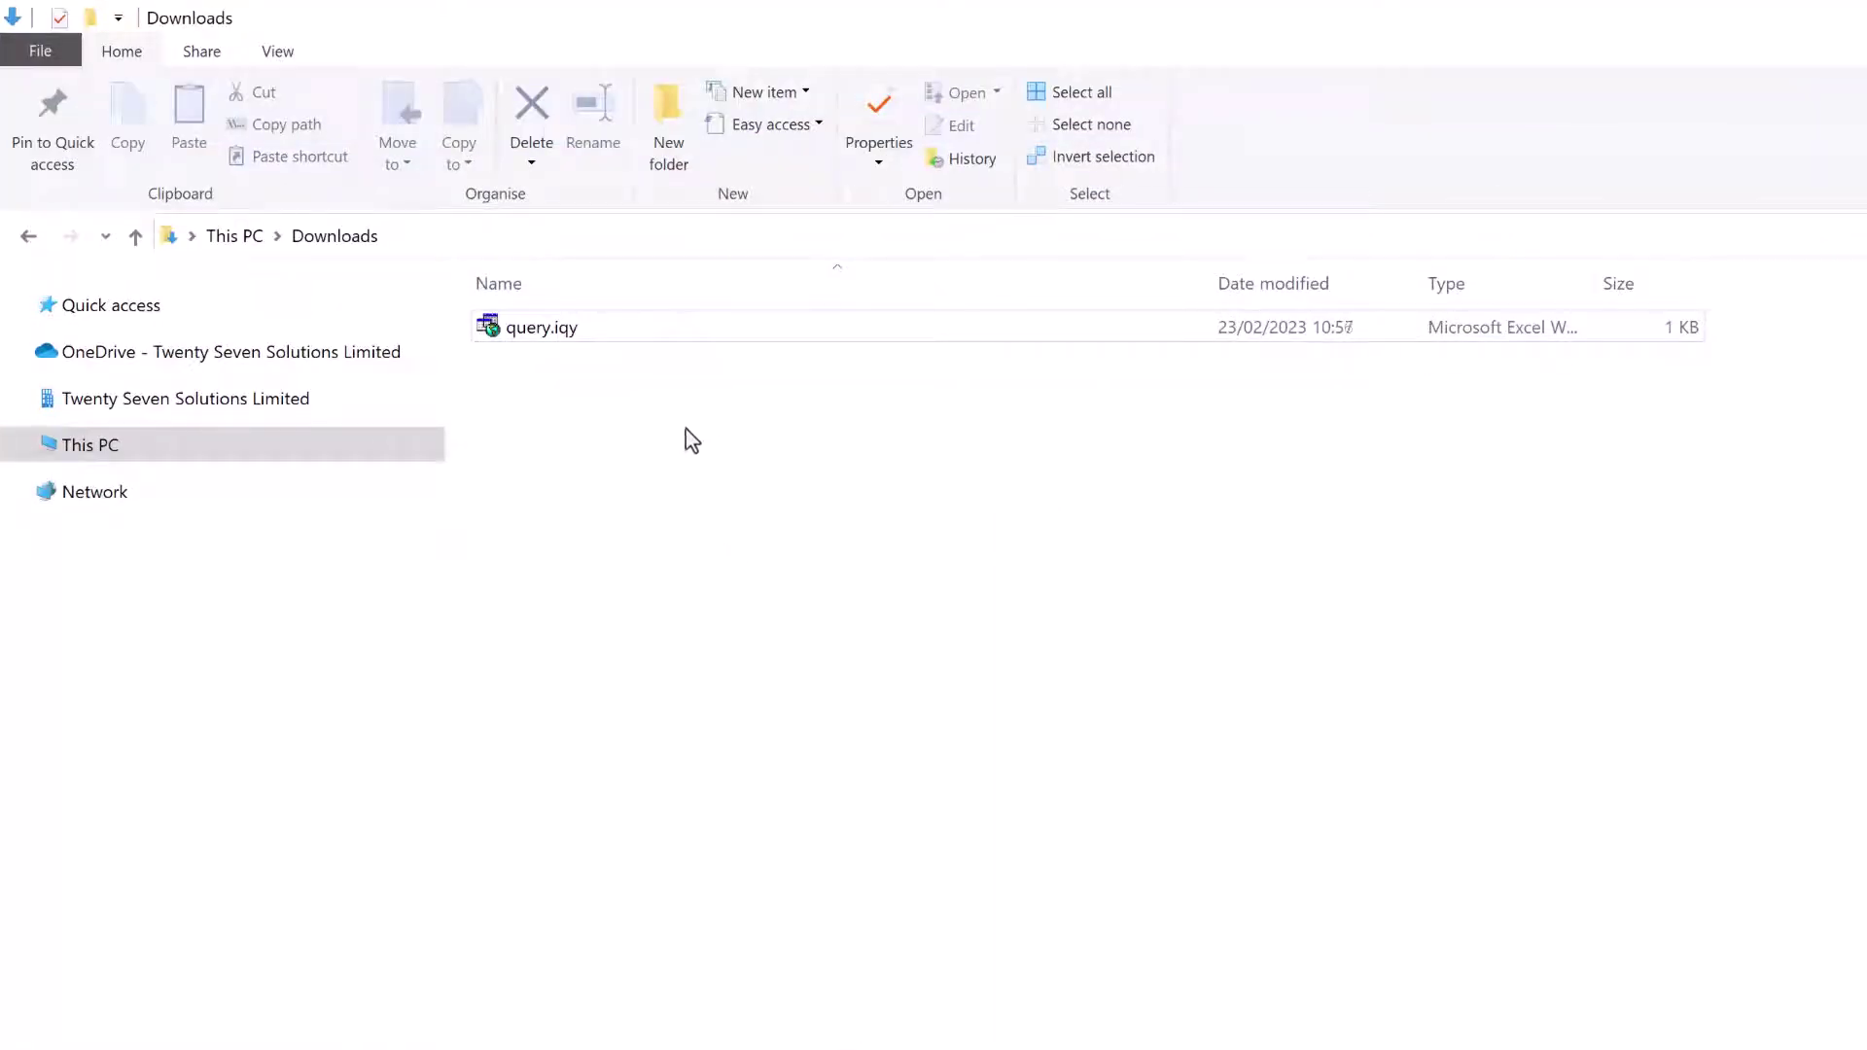
Open query.iqy from the Downloads folder in Excel.
left_click(565, 340)
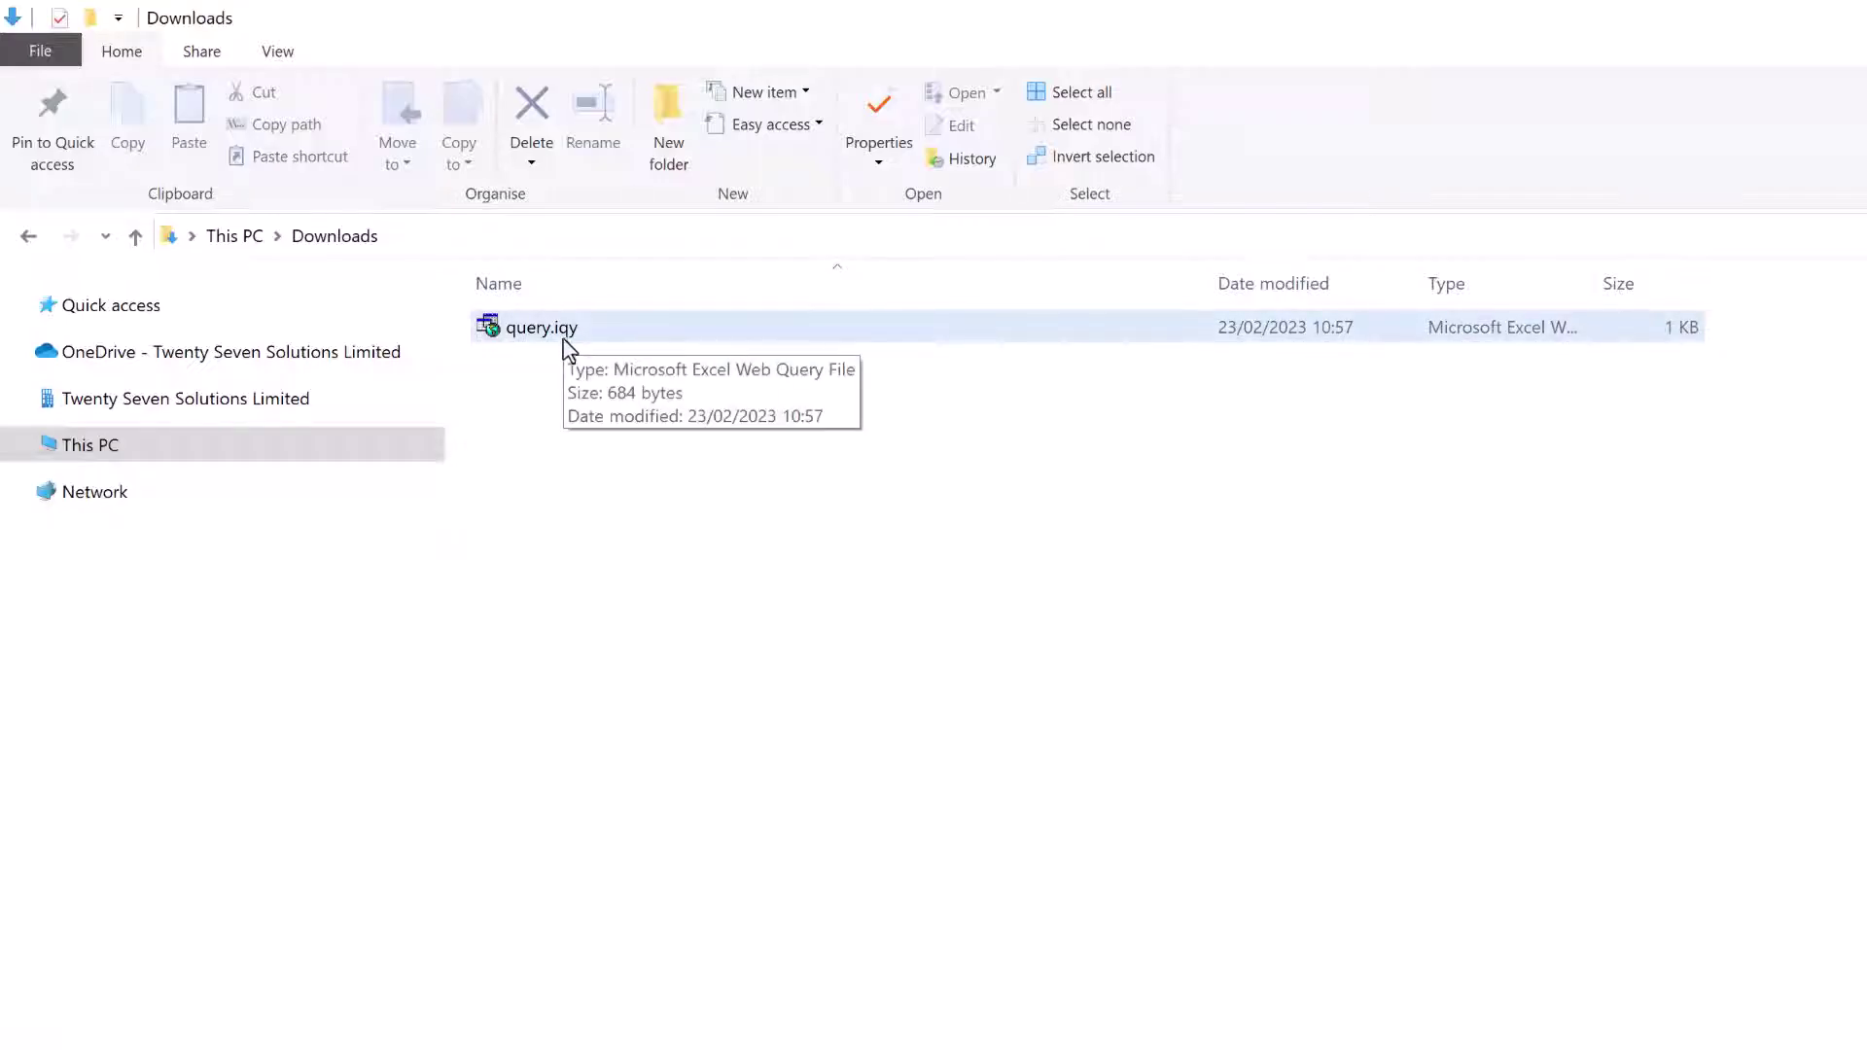
left_click(562, 331)
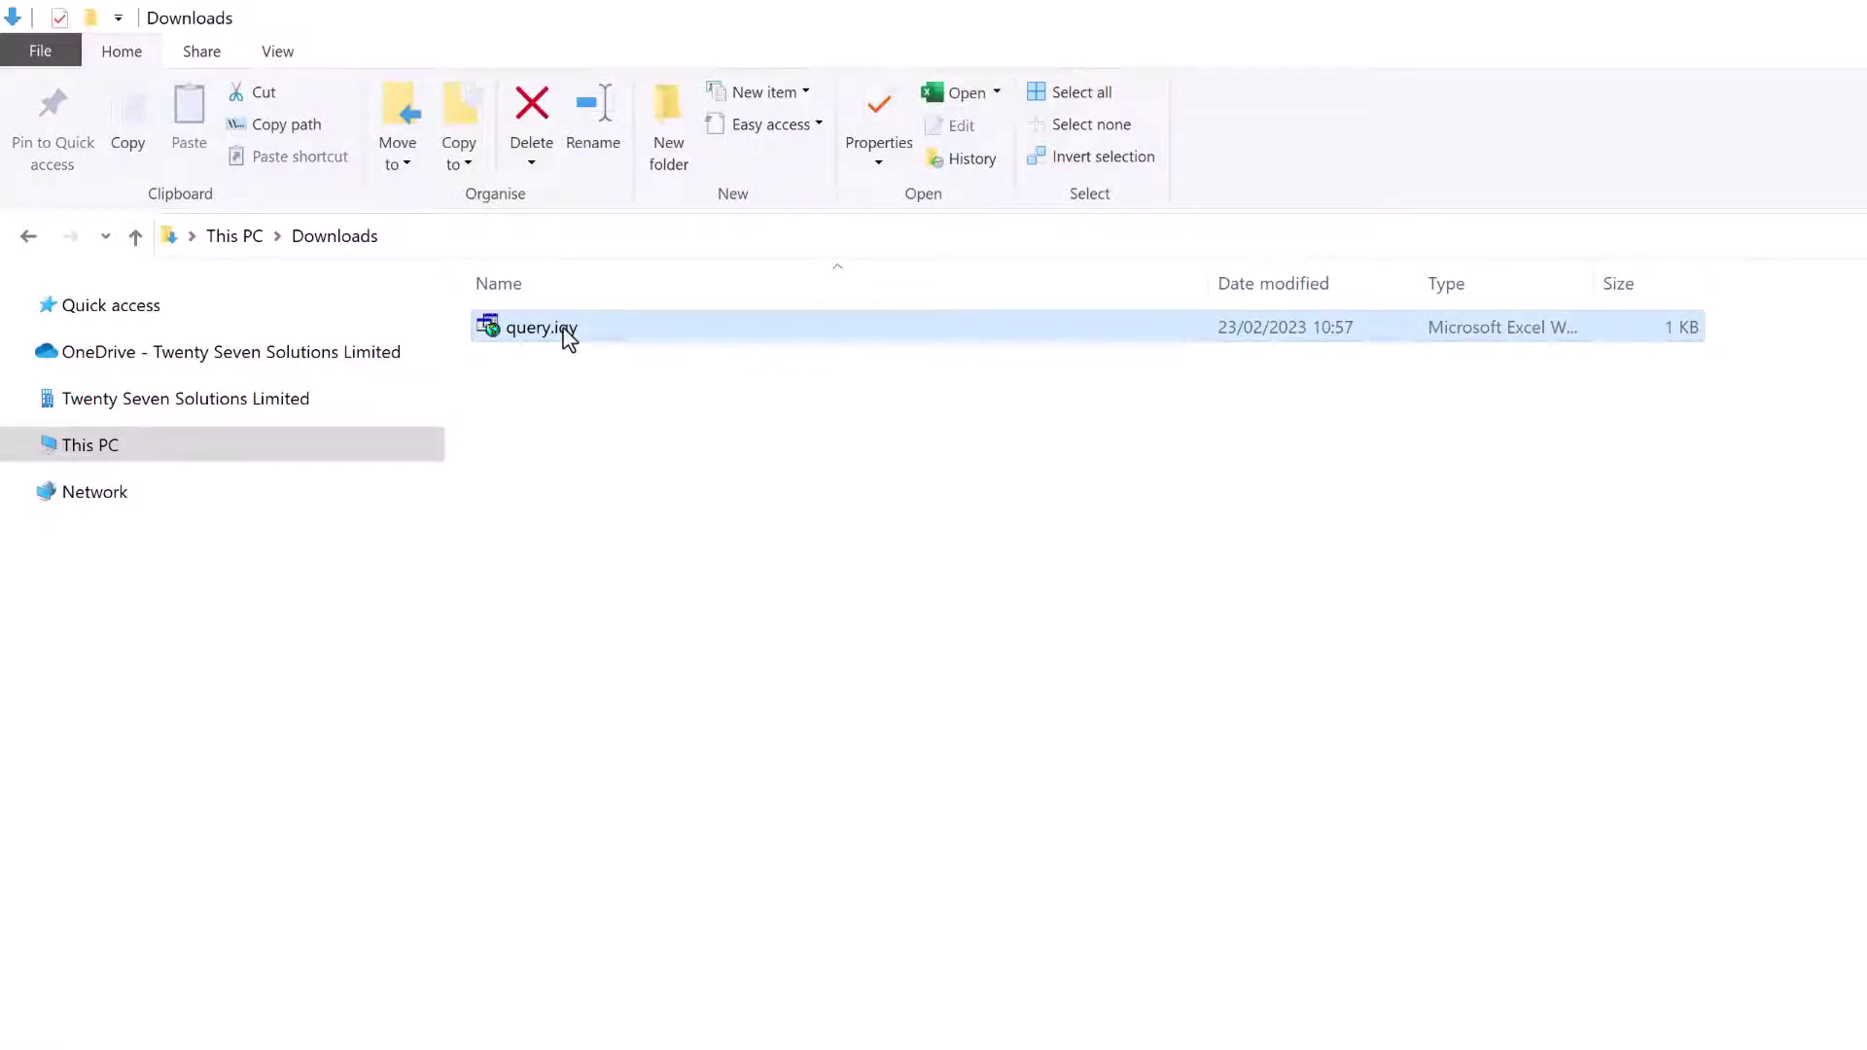
double_click(568, 338)
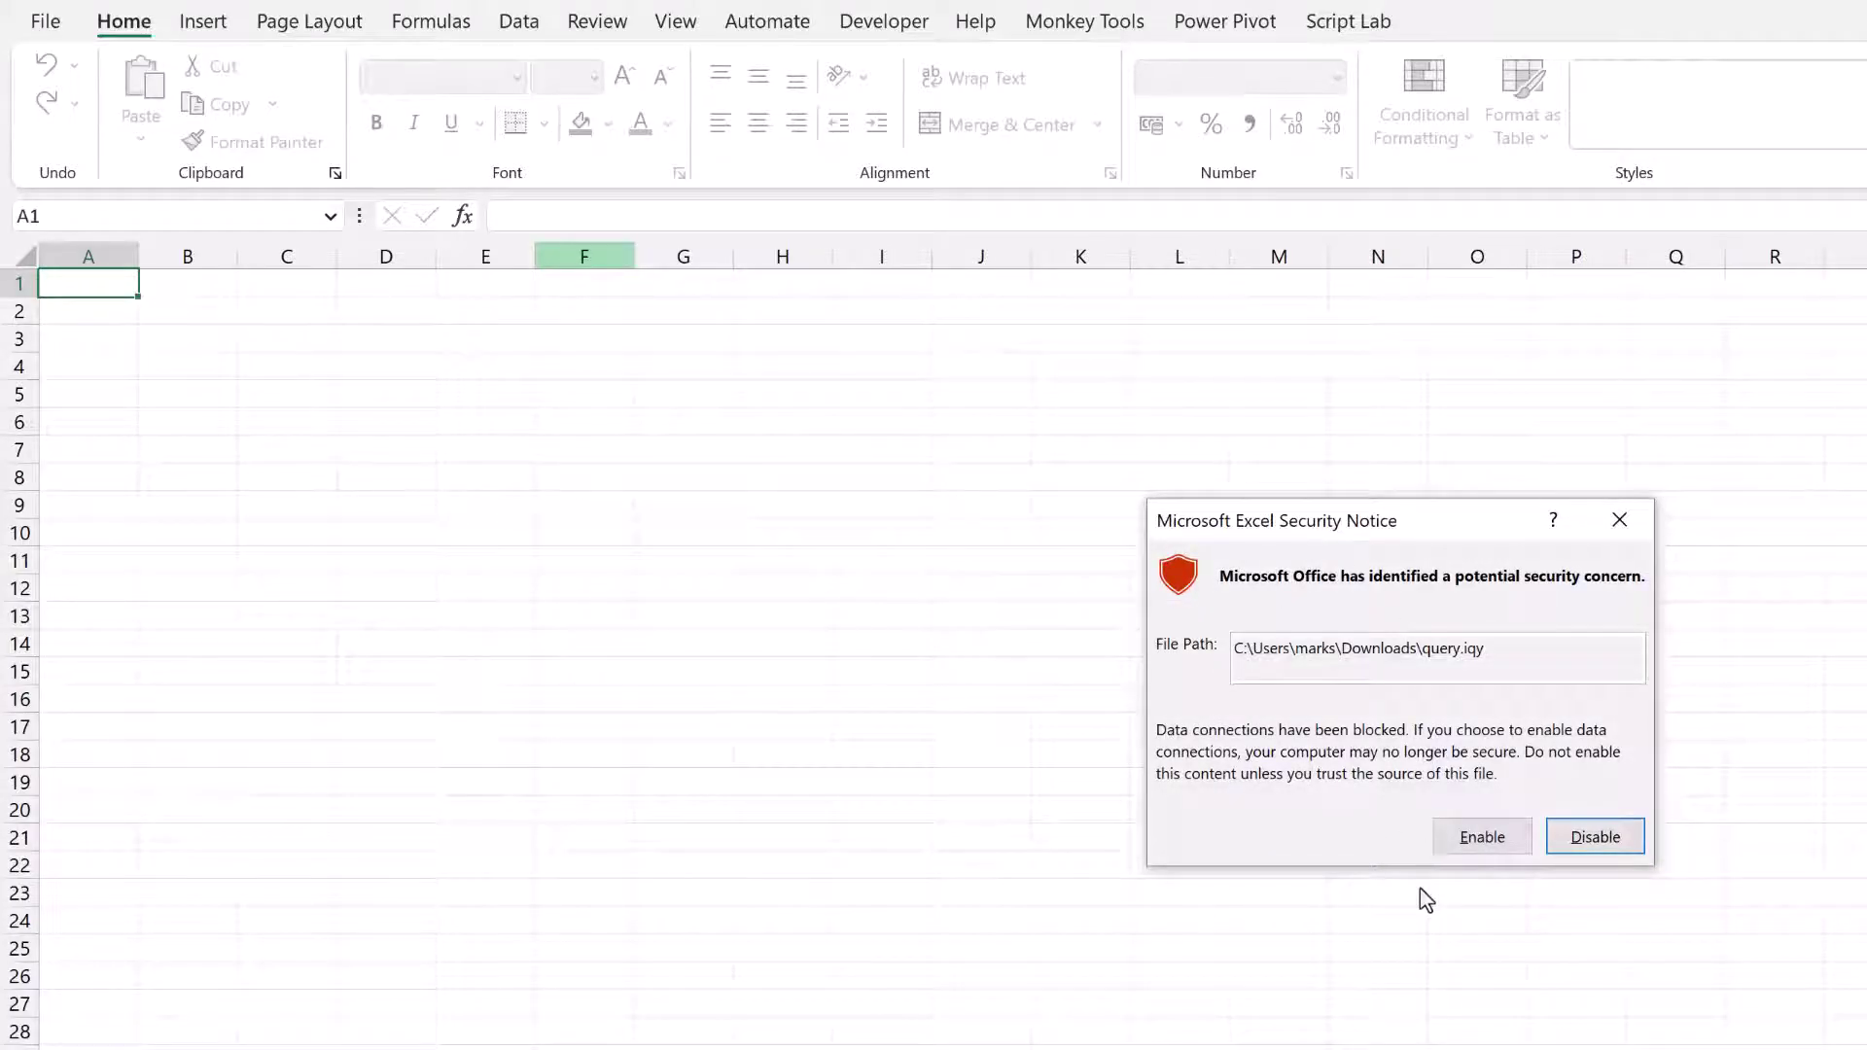
Enable the blocked data connection and import the list as a table at =$A$1 of the existing sheet.
left_click(1451, 844)
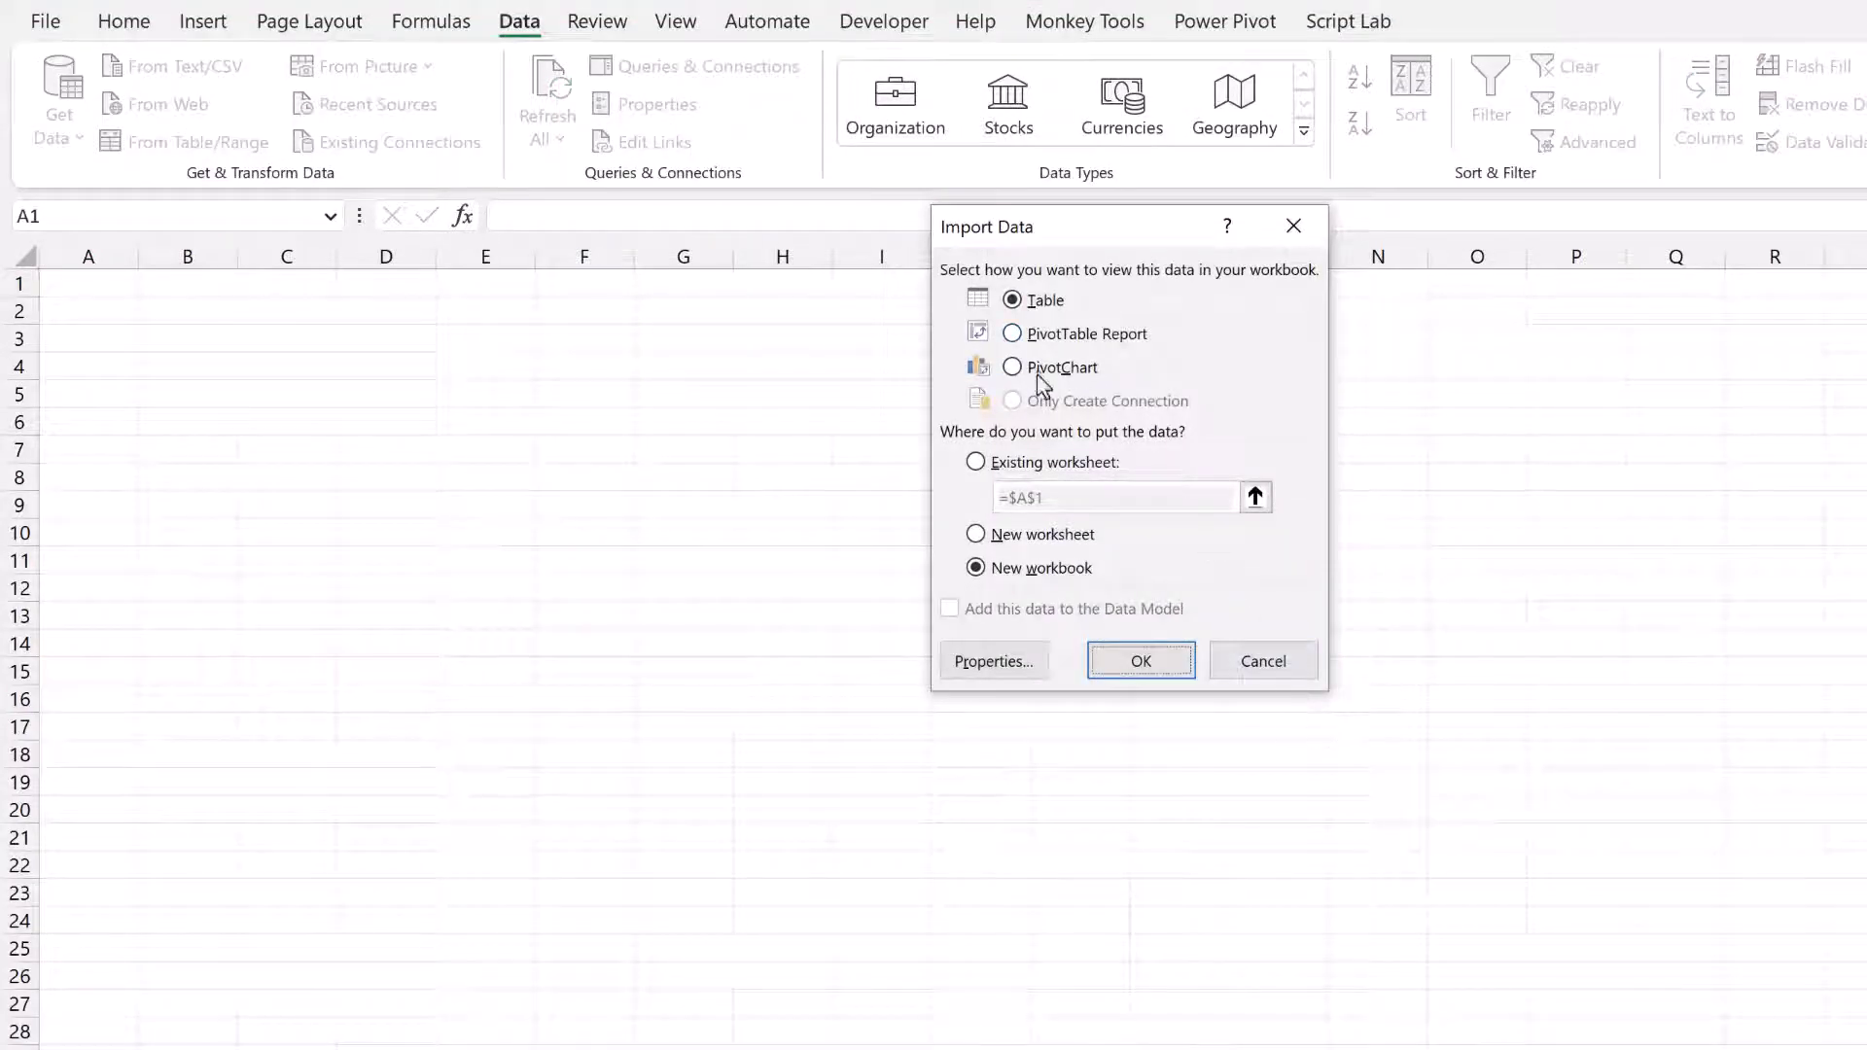
left_click(1028, 465)
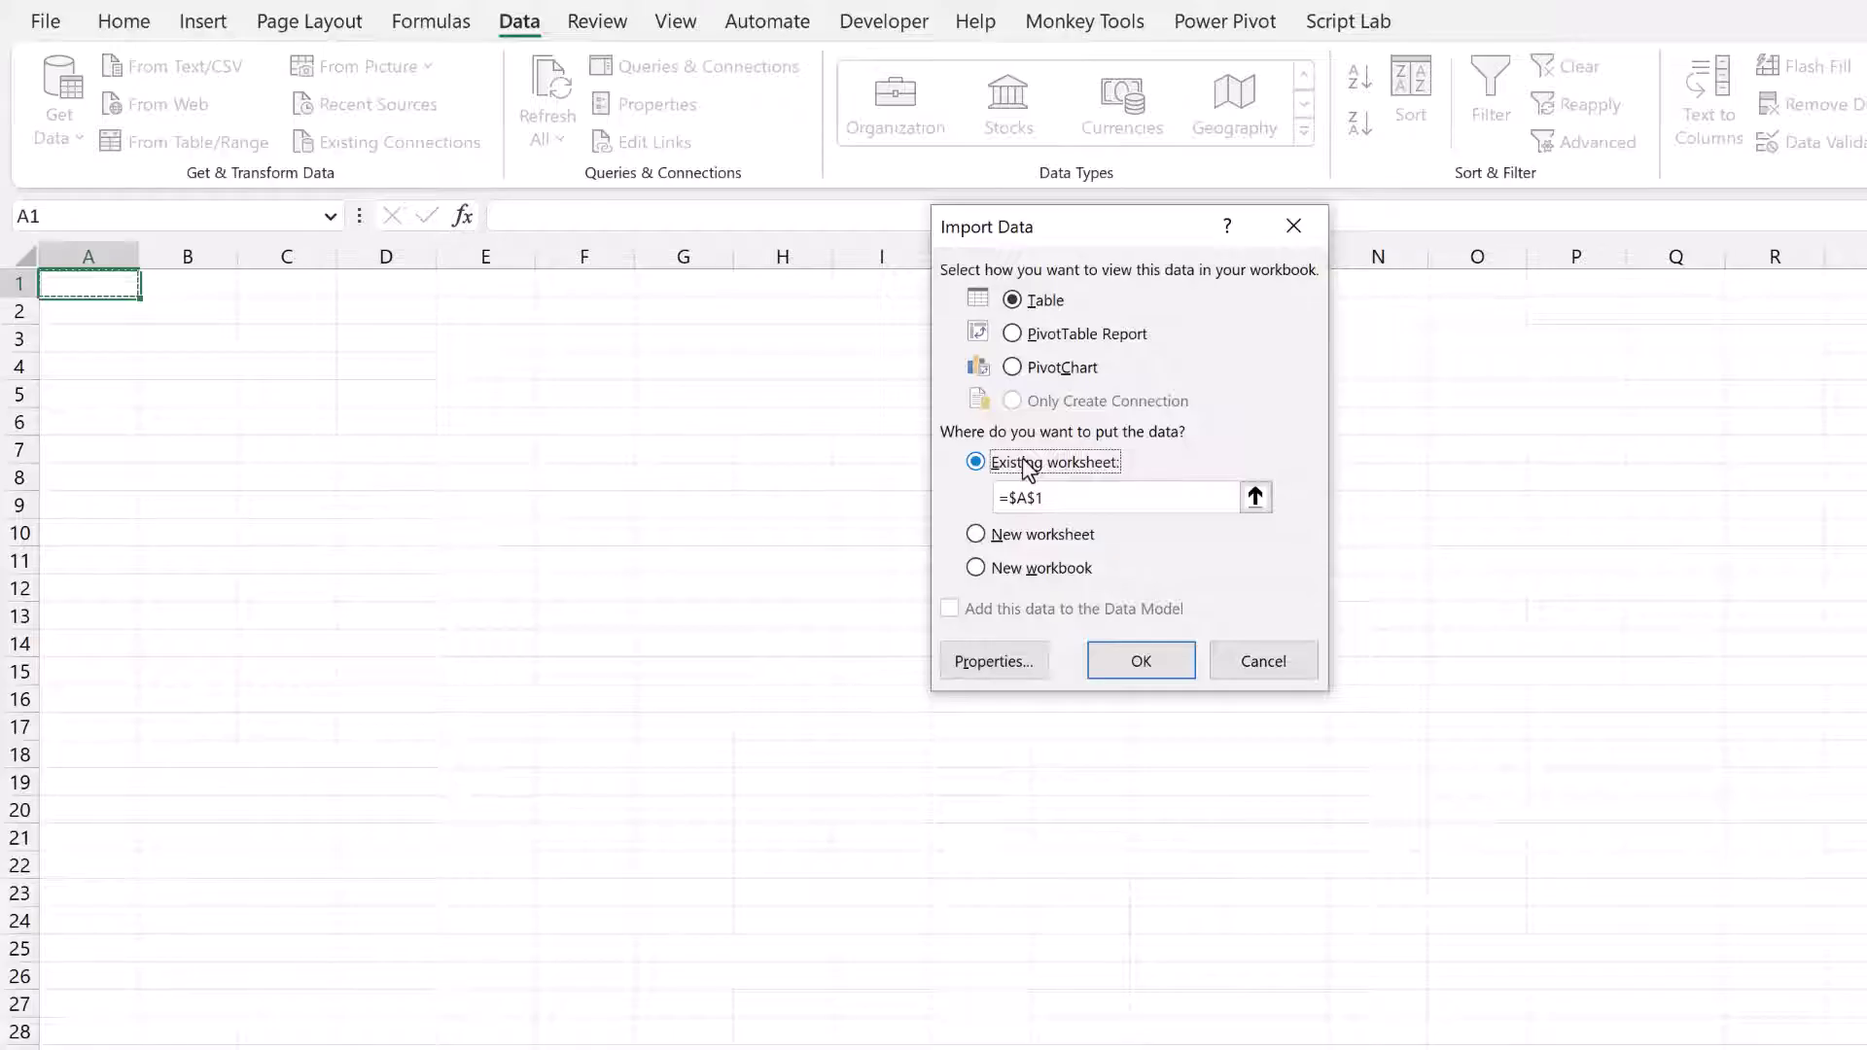
left_click(1135, 672)
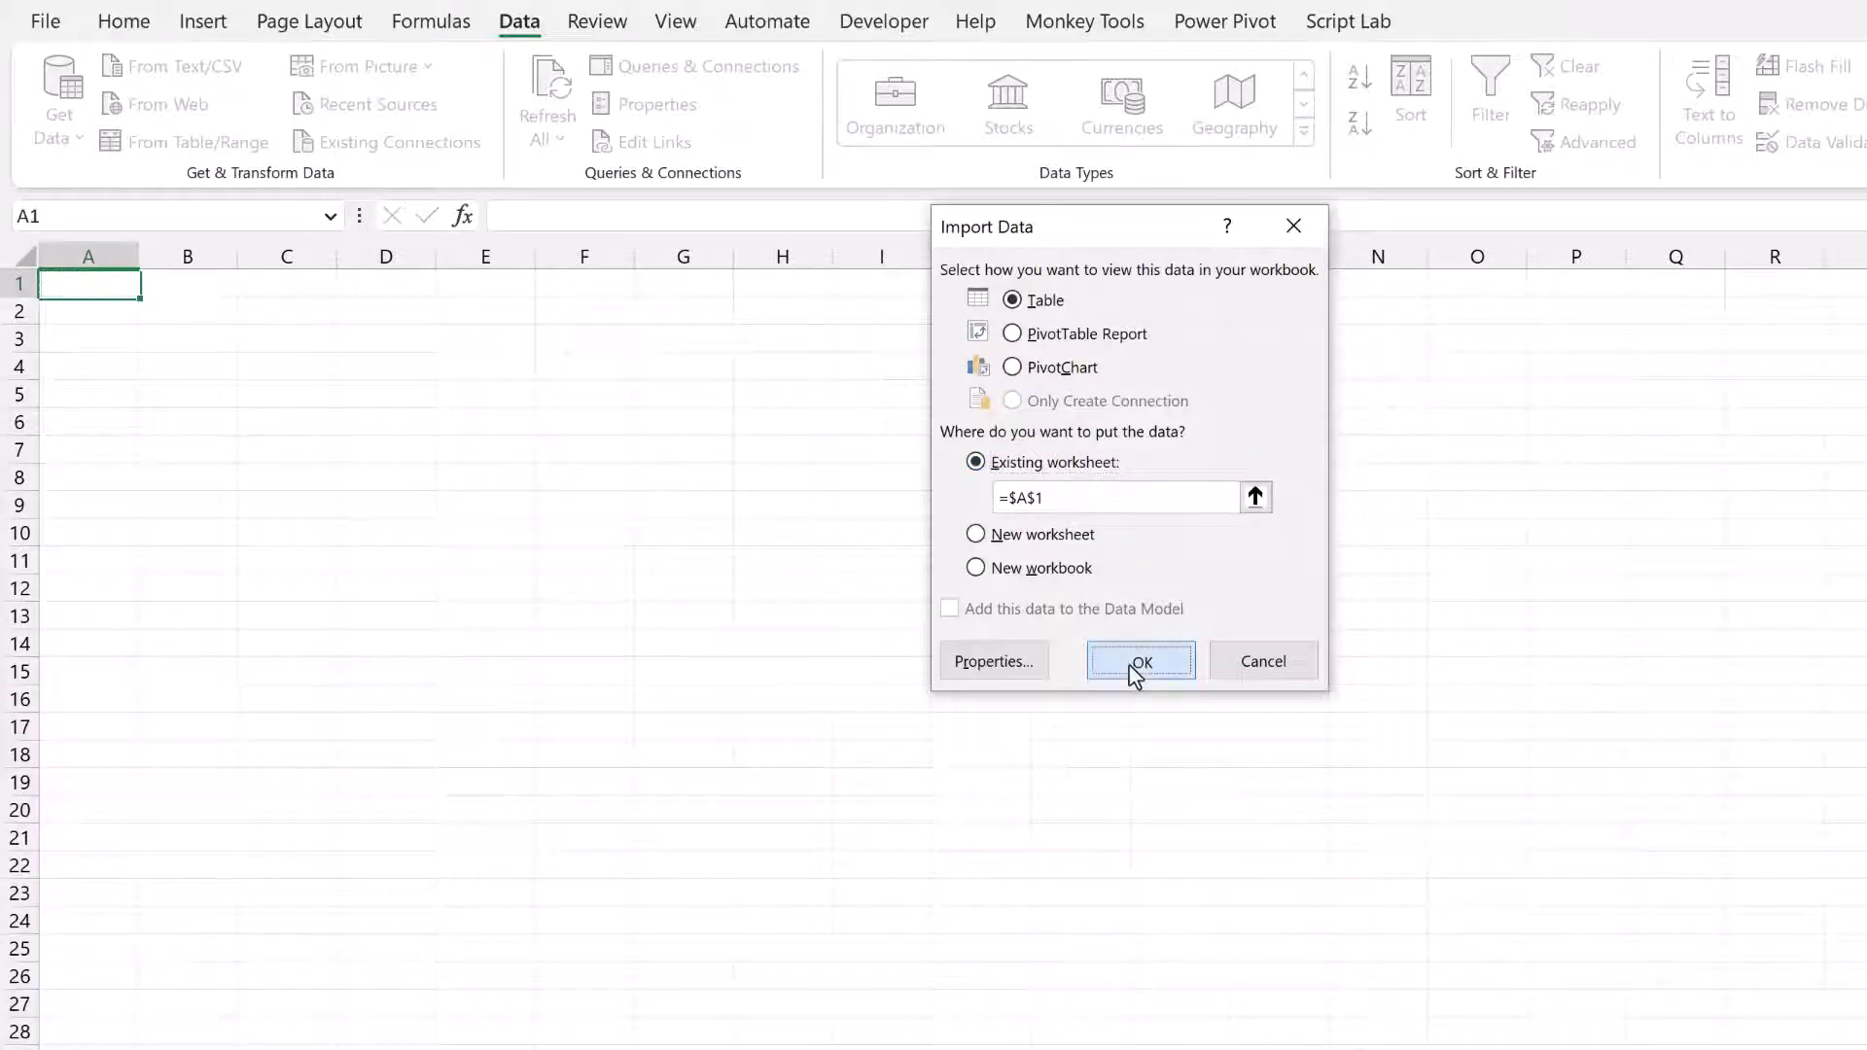
left_click(1135, 671)
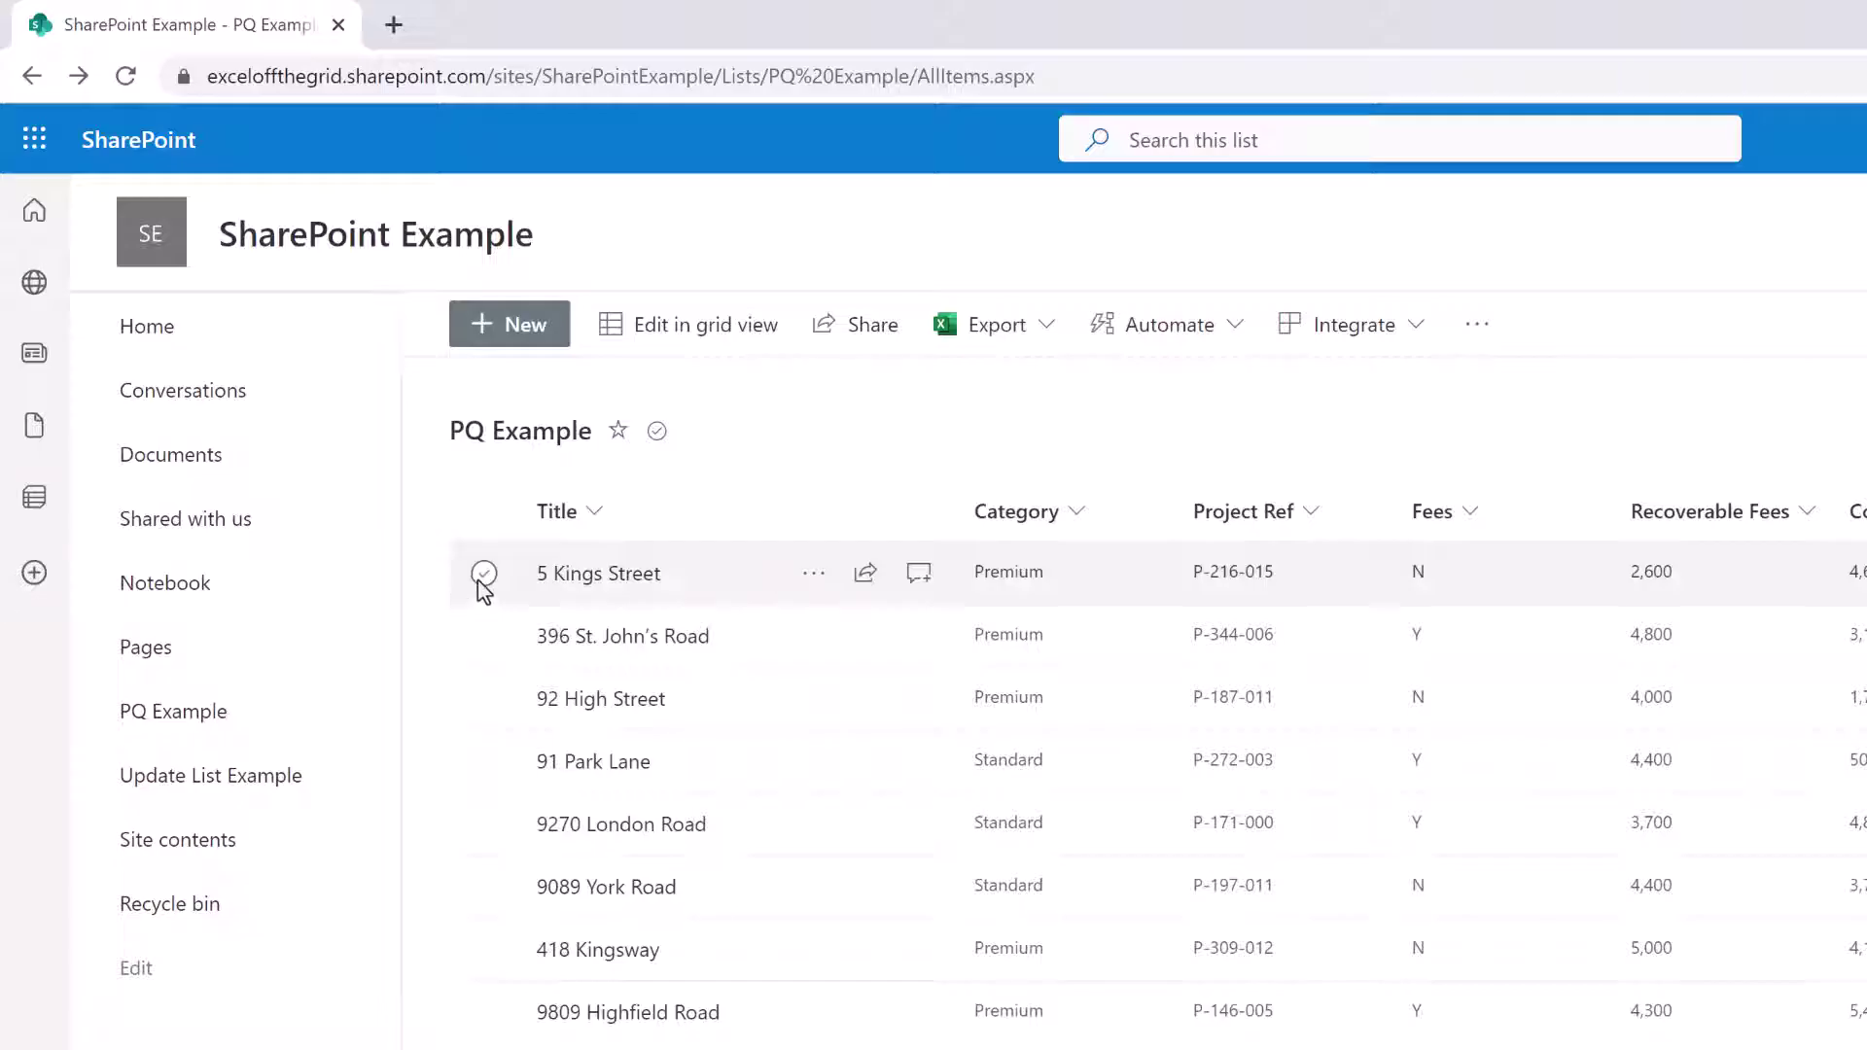
Edit the 5 Kings Street item to Recoverable Fees 12,600 and Cost to Complete 14,600.
left_click(485, 575)
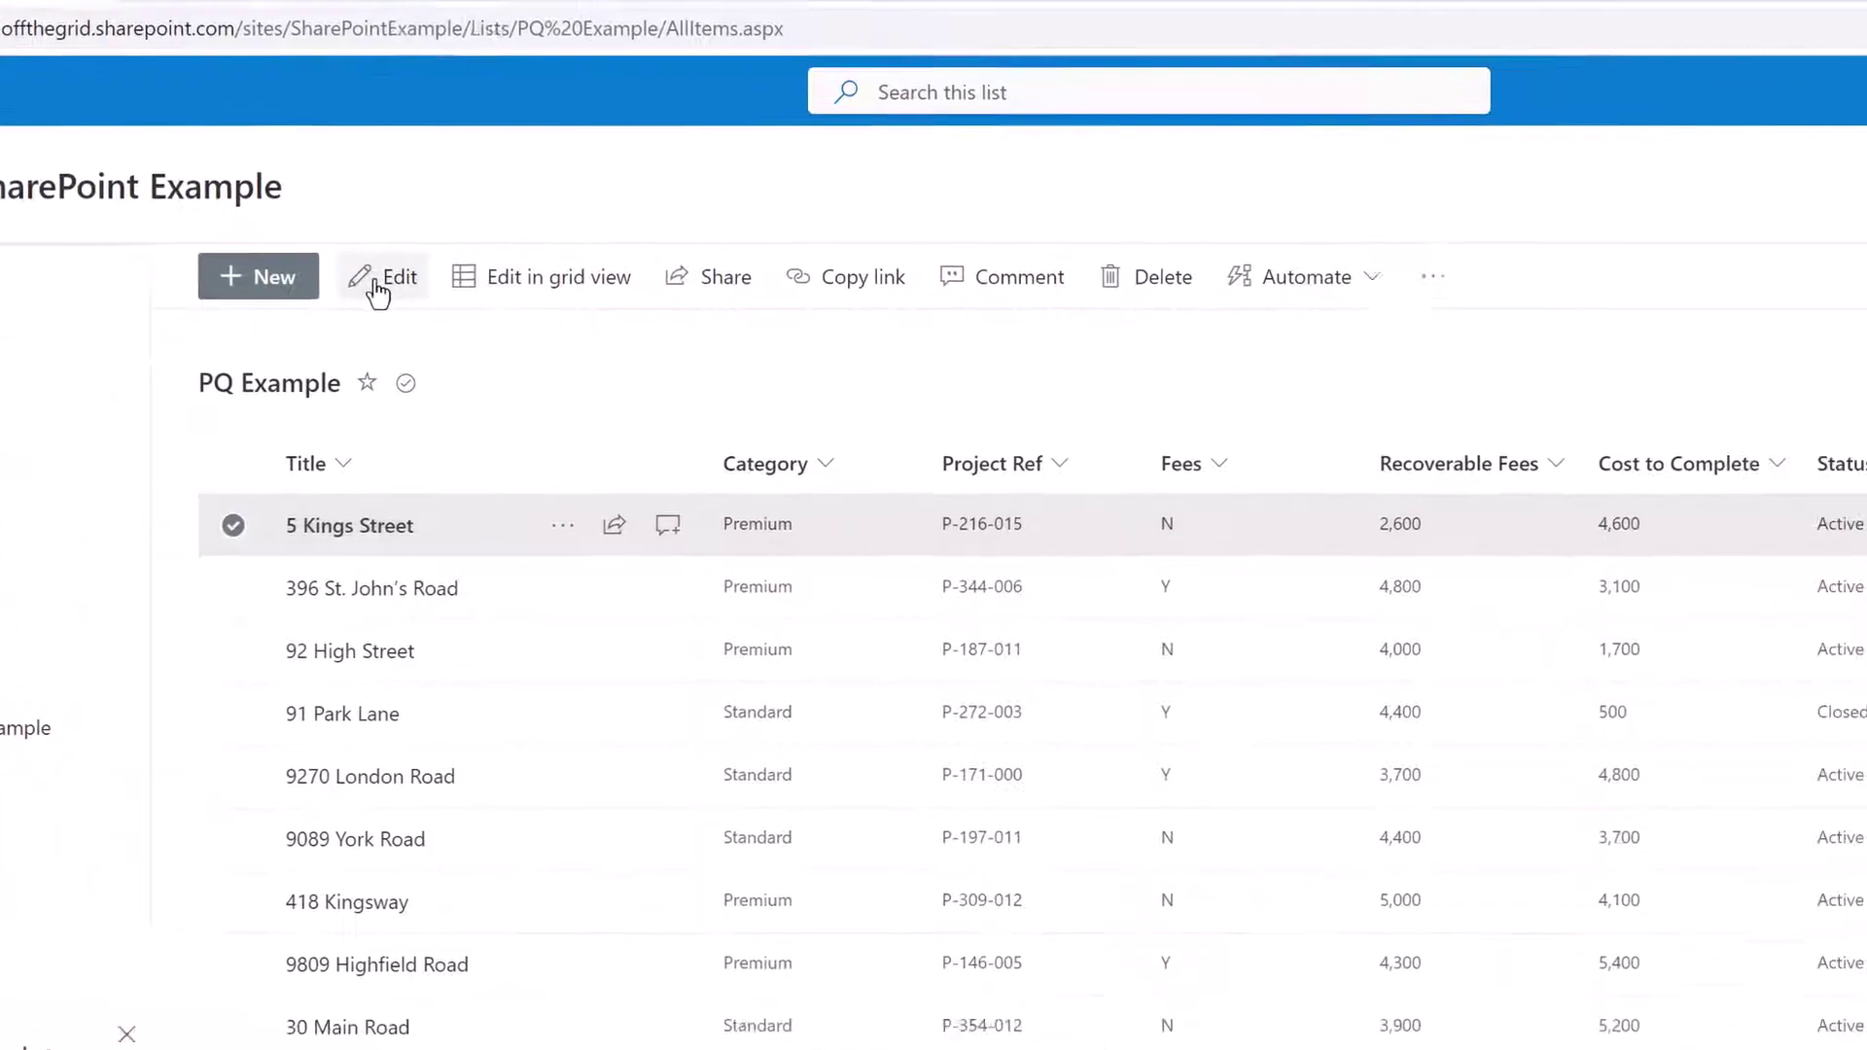
left_click(623, 326)
double_click(785, 695)
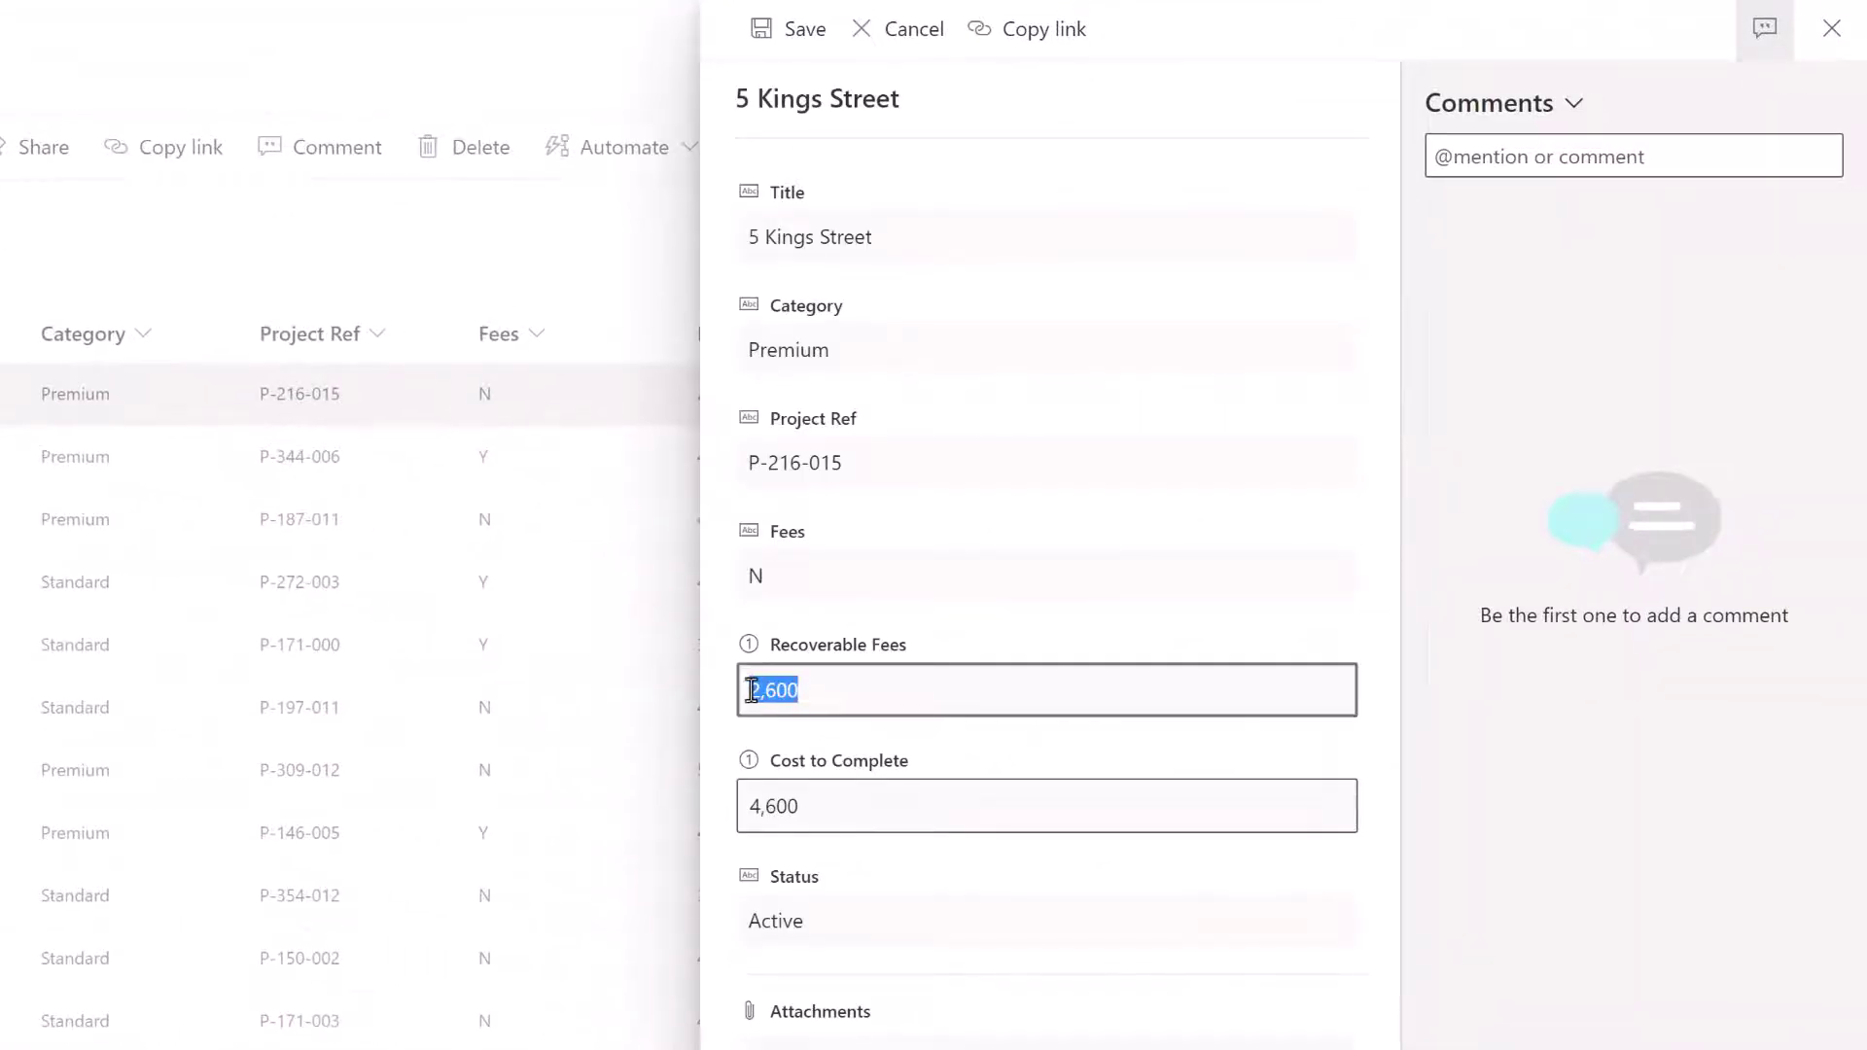
left_click(785, 696)
left_click(752, 690)
type("1")
double_click(750, 806)
left_click(750, 806)
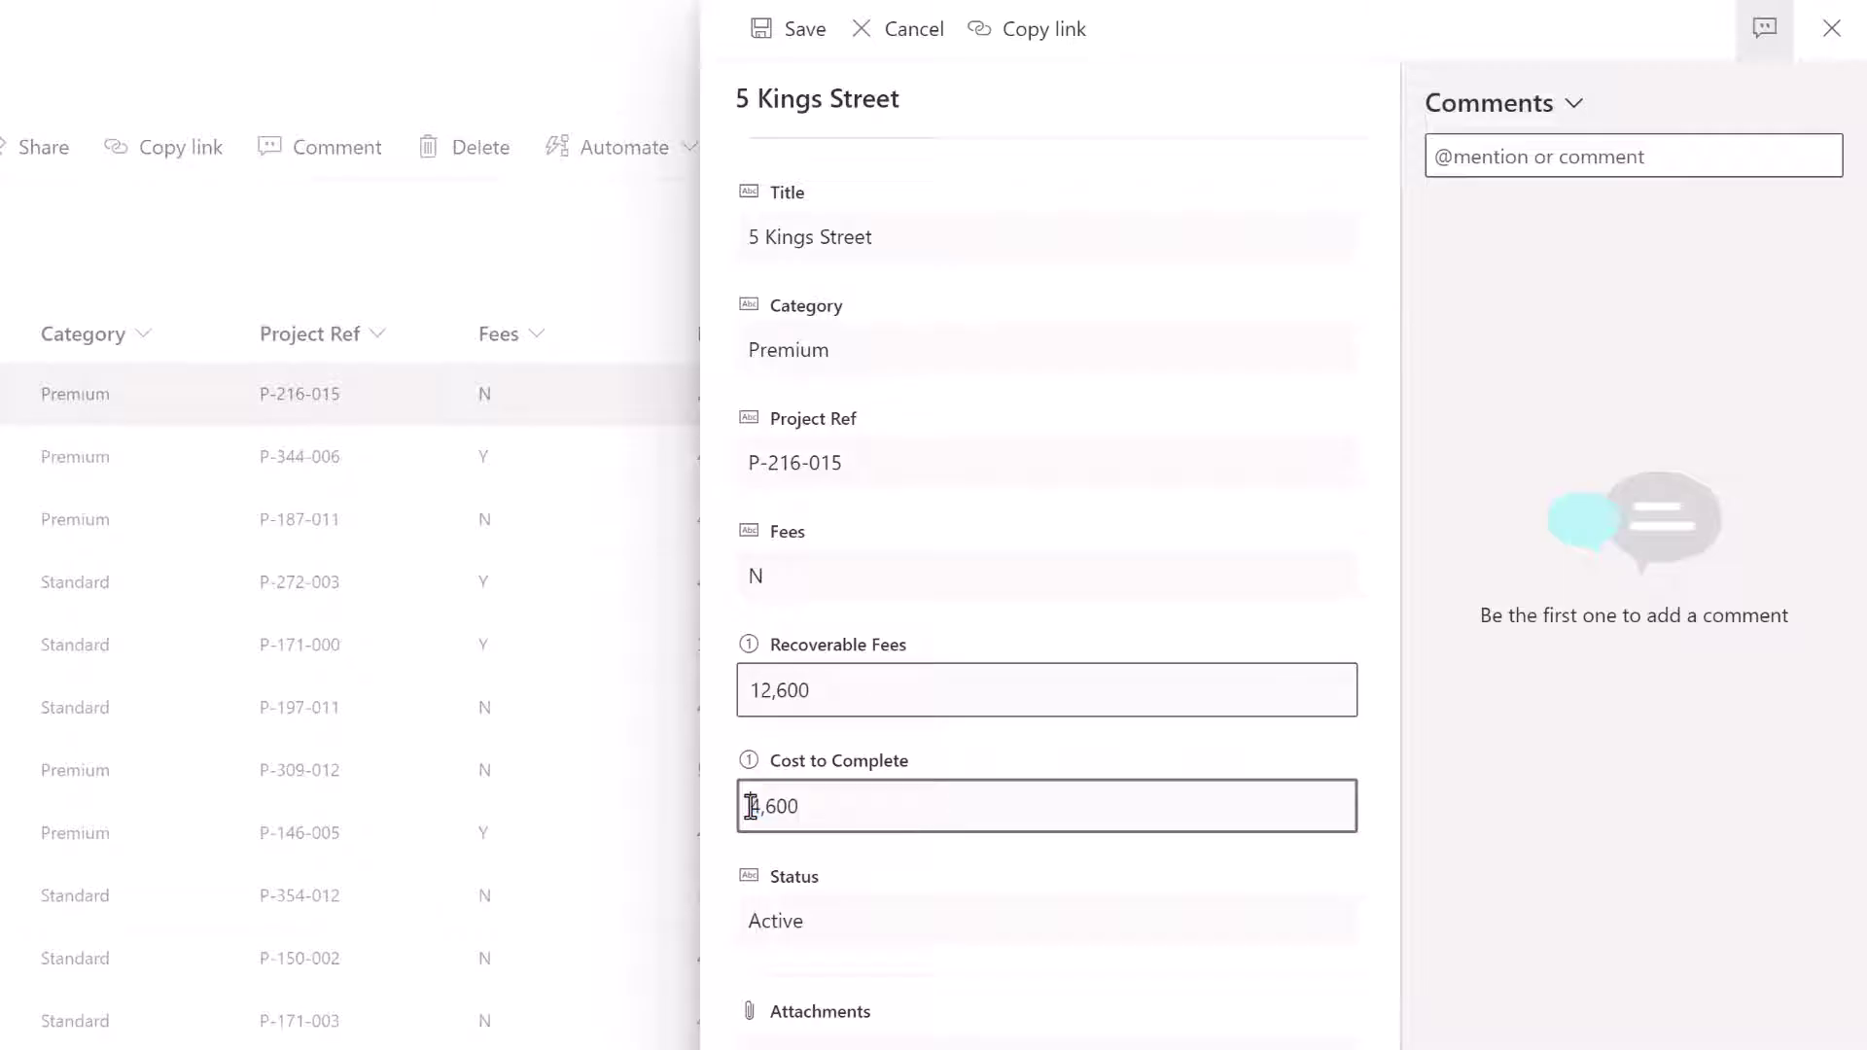
type("1")
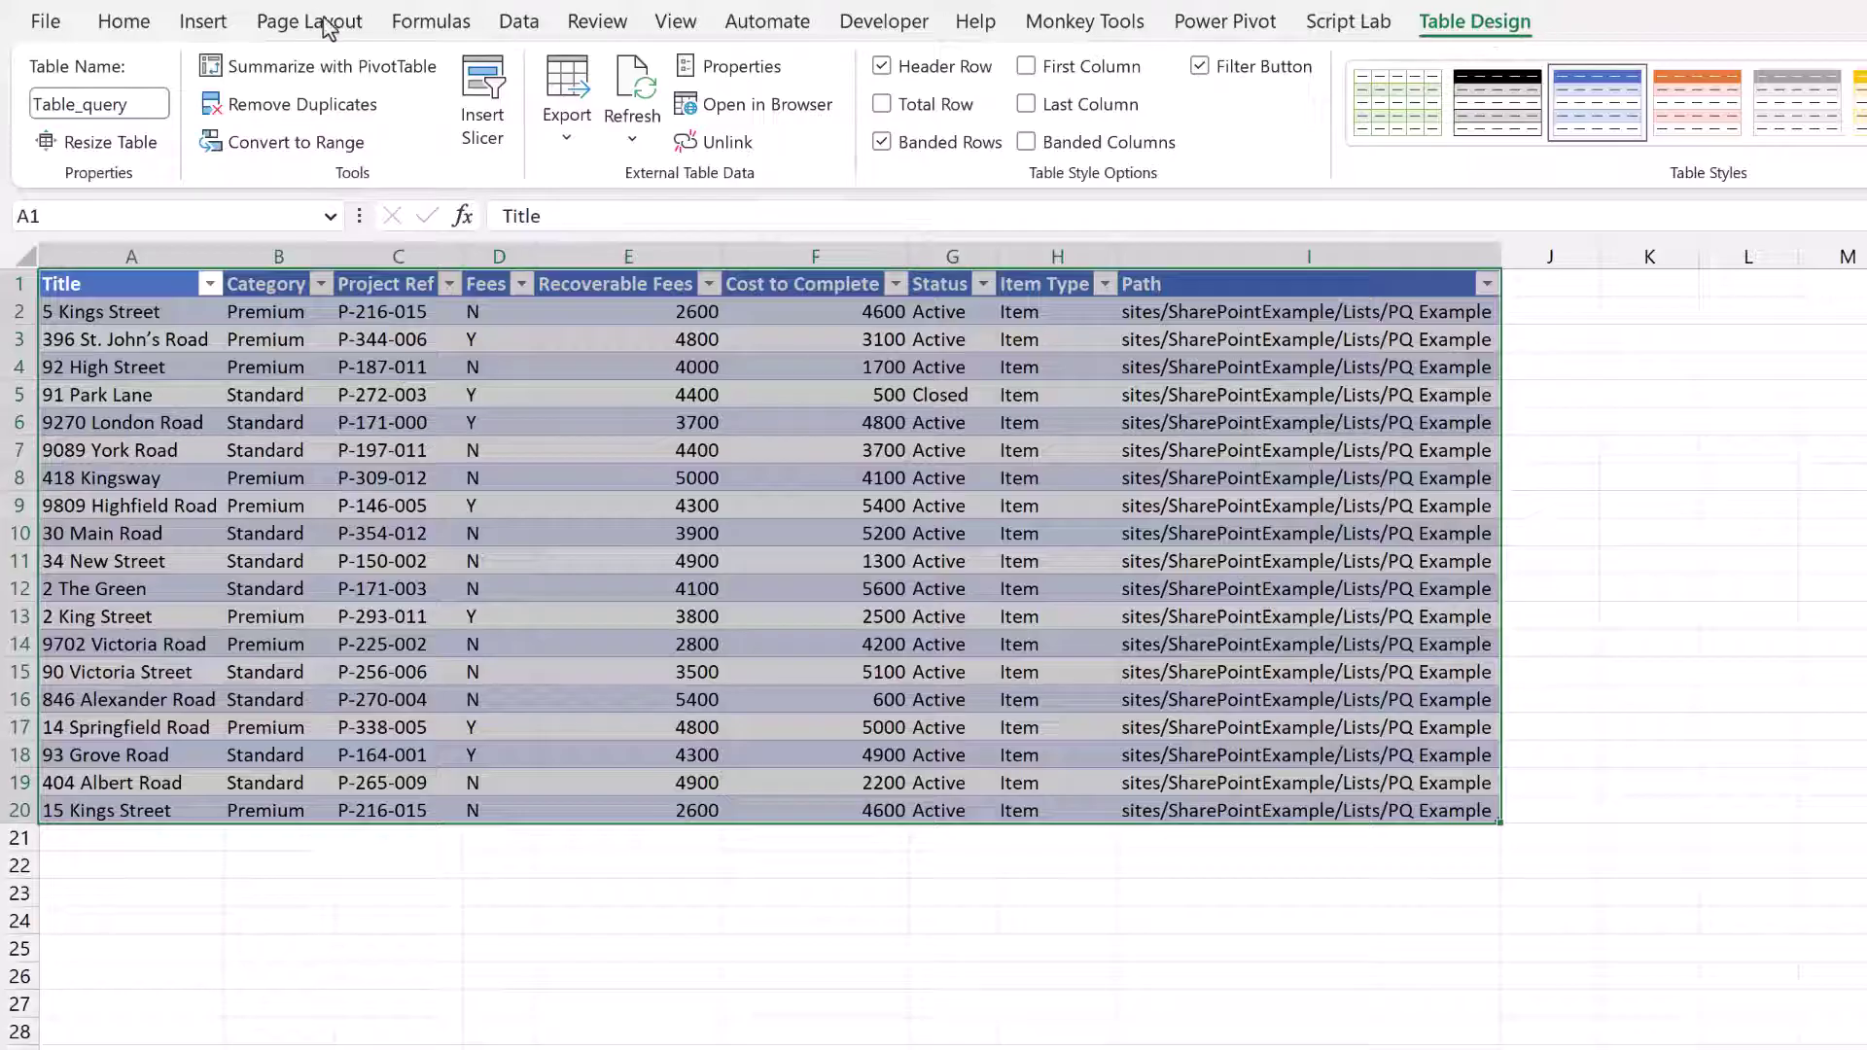
Refresh all connections so Table_query's 5 Kings Street row shows 12600 and 14600.
left_click(515, 25)
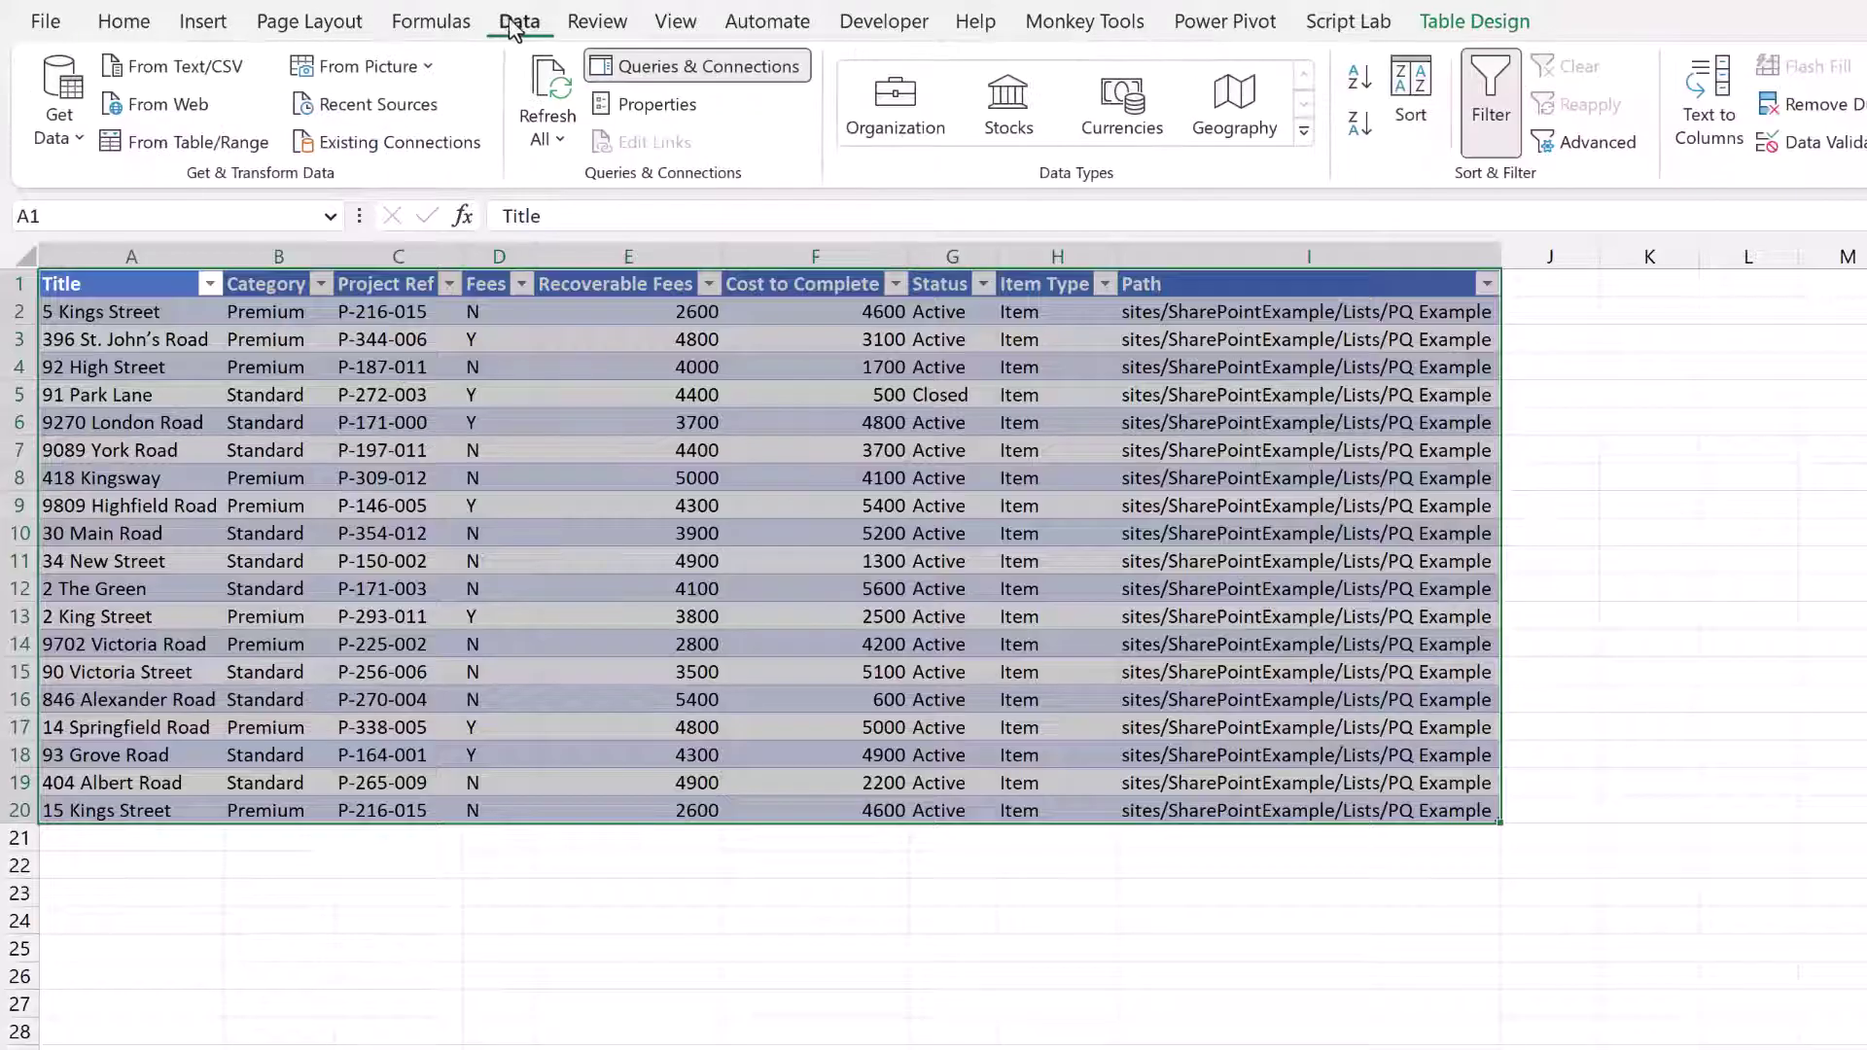
left_click(547, 97)
left_click(1452, 24)
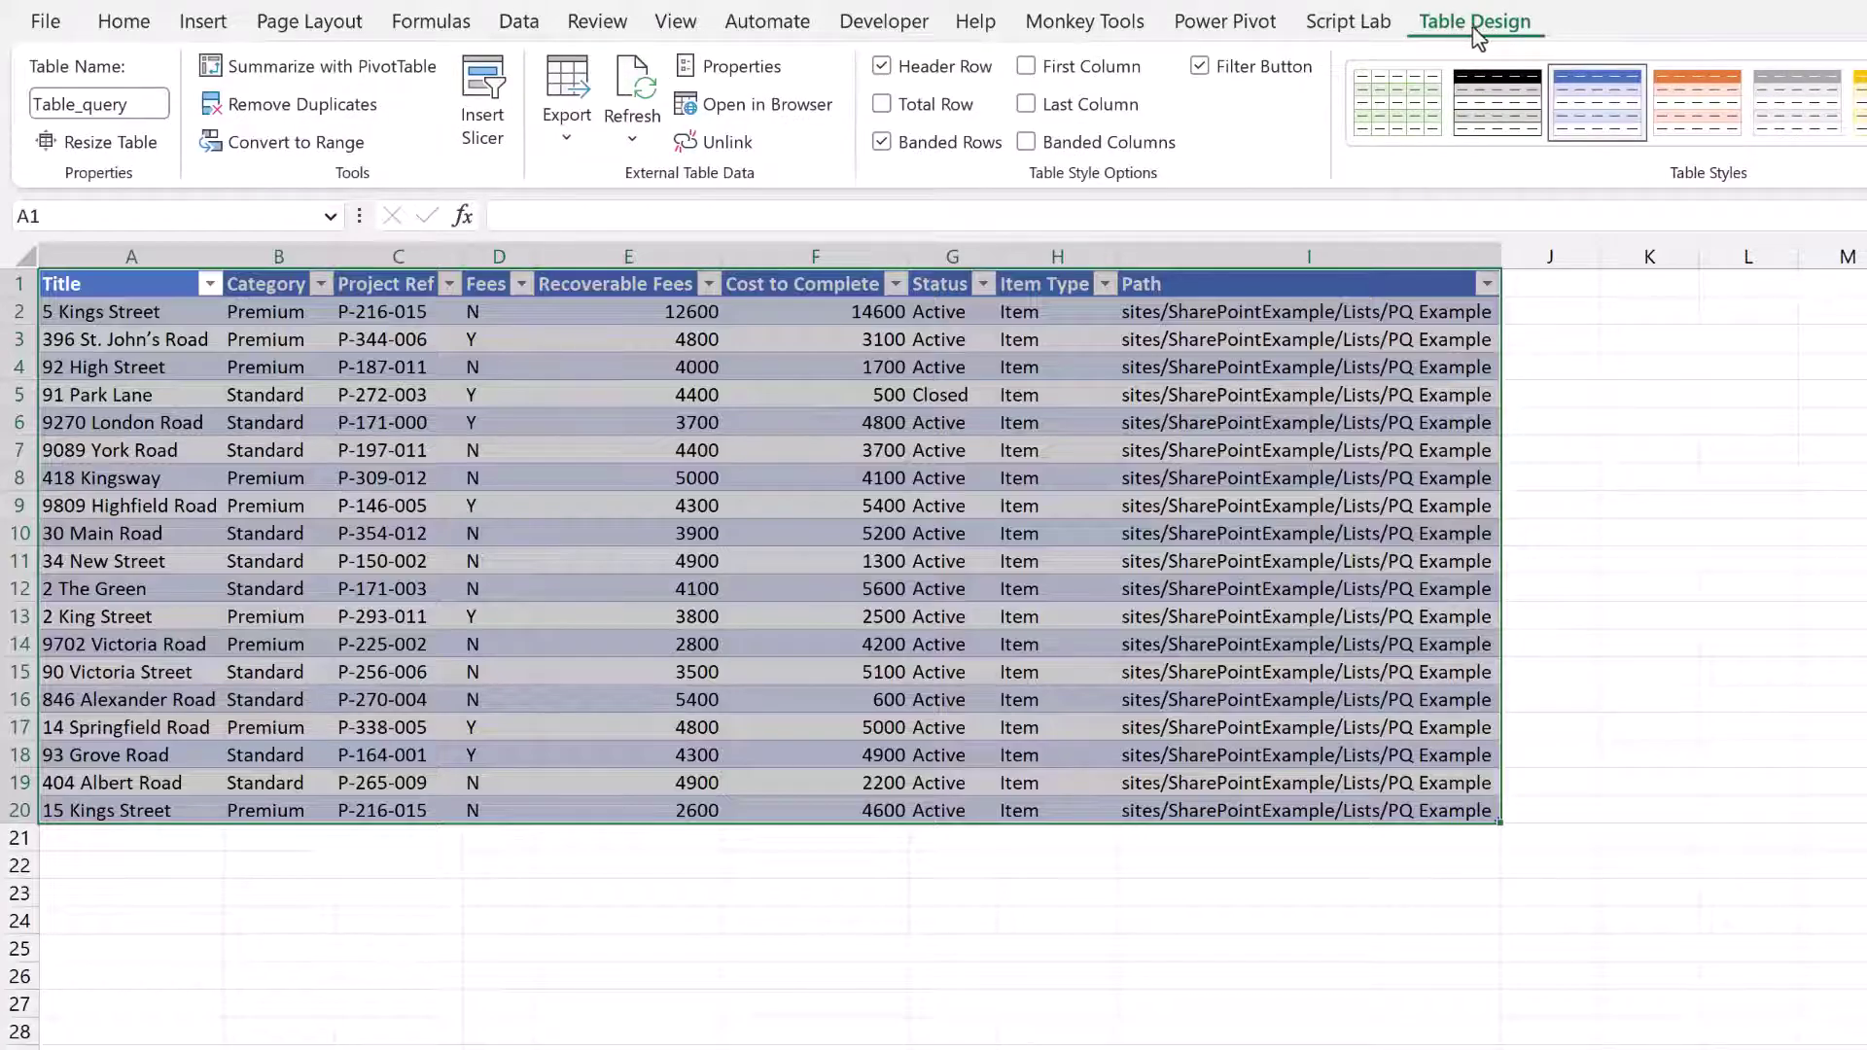
Unlink Table_query and confirm permanently removing its SharePoint query definition.
left_click(726, 142)
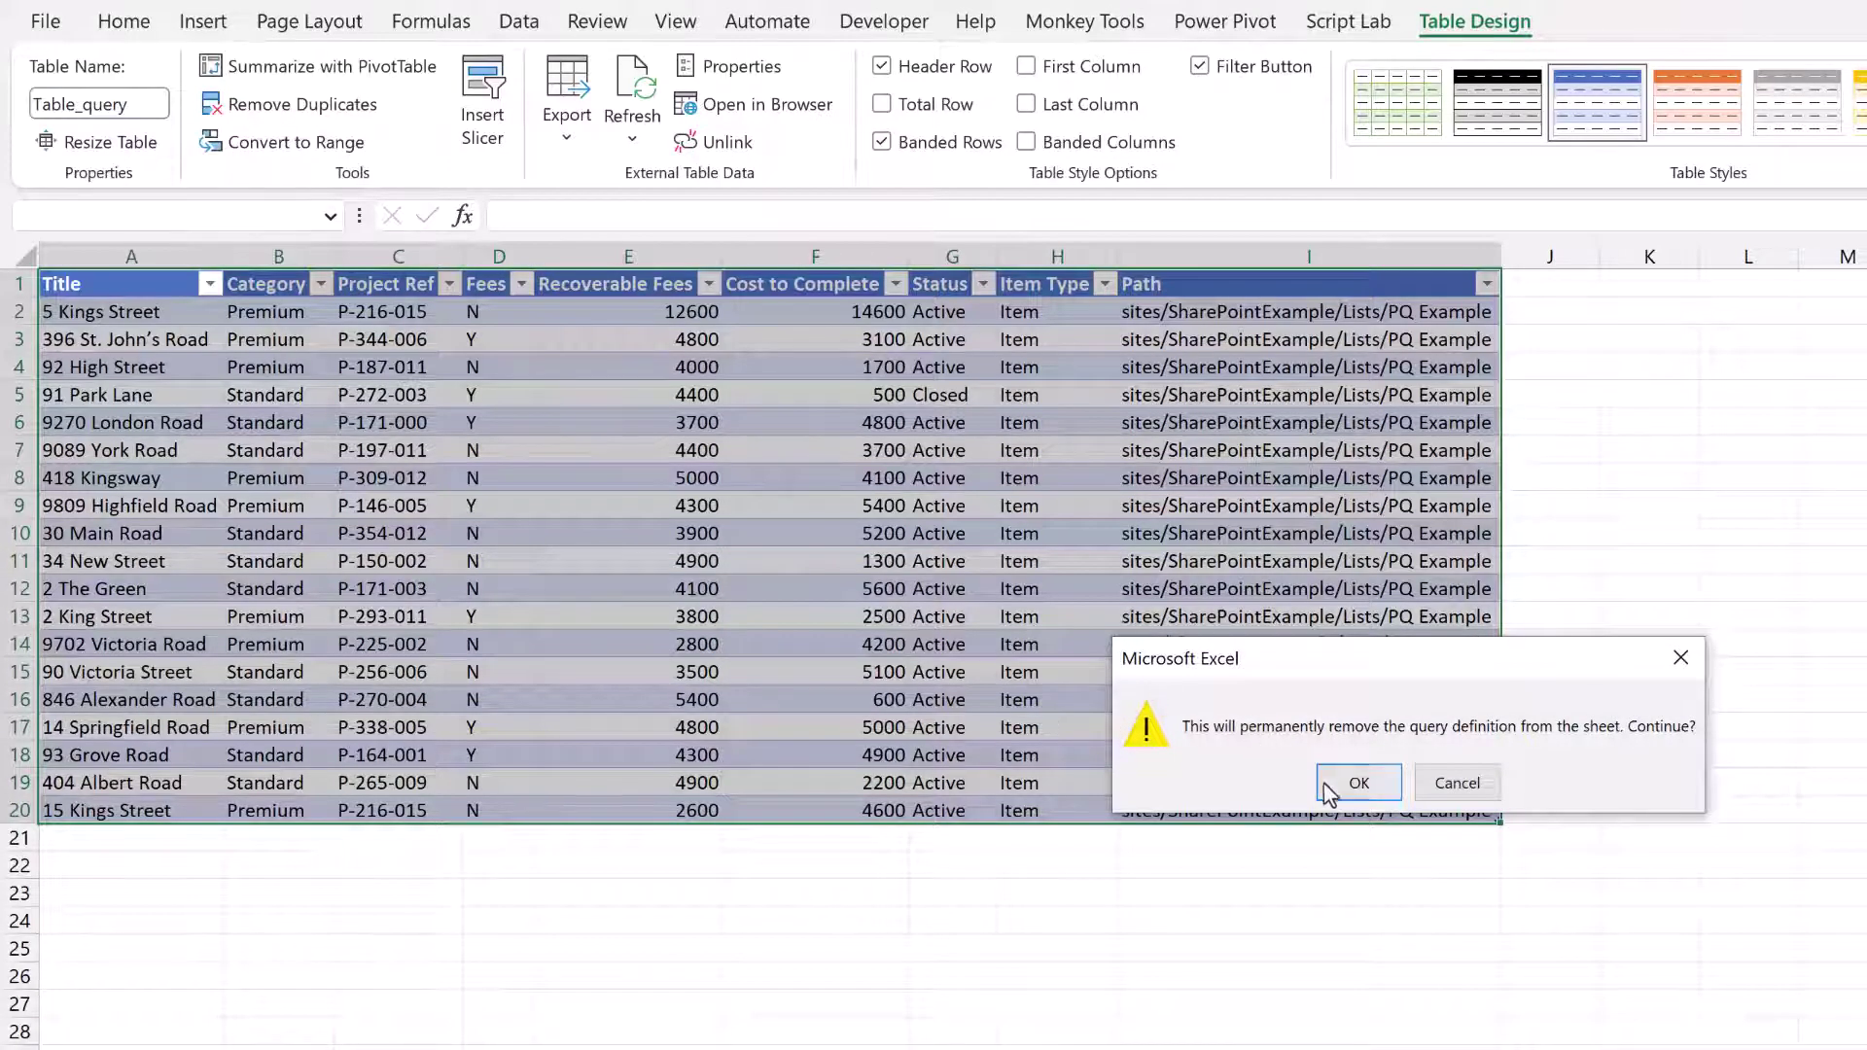
left_click(1358, 784)
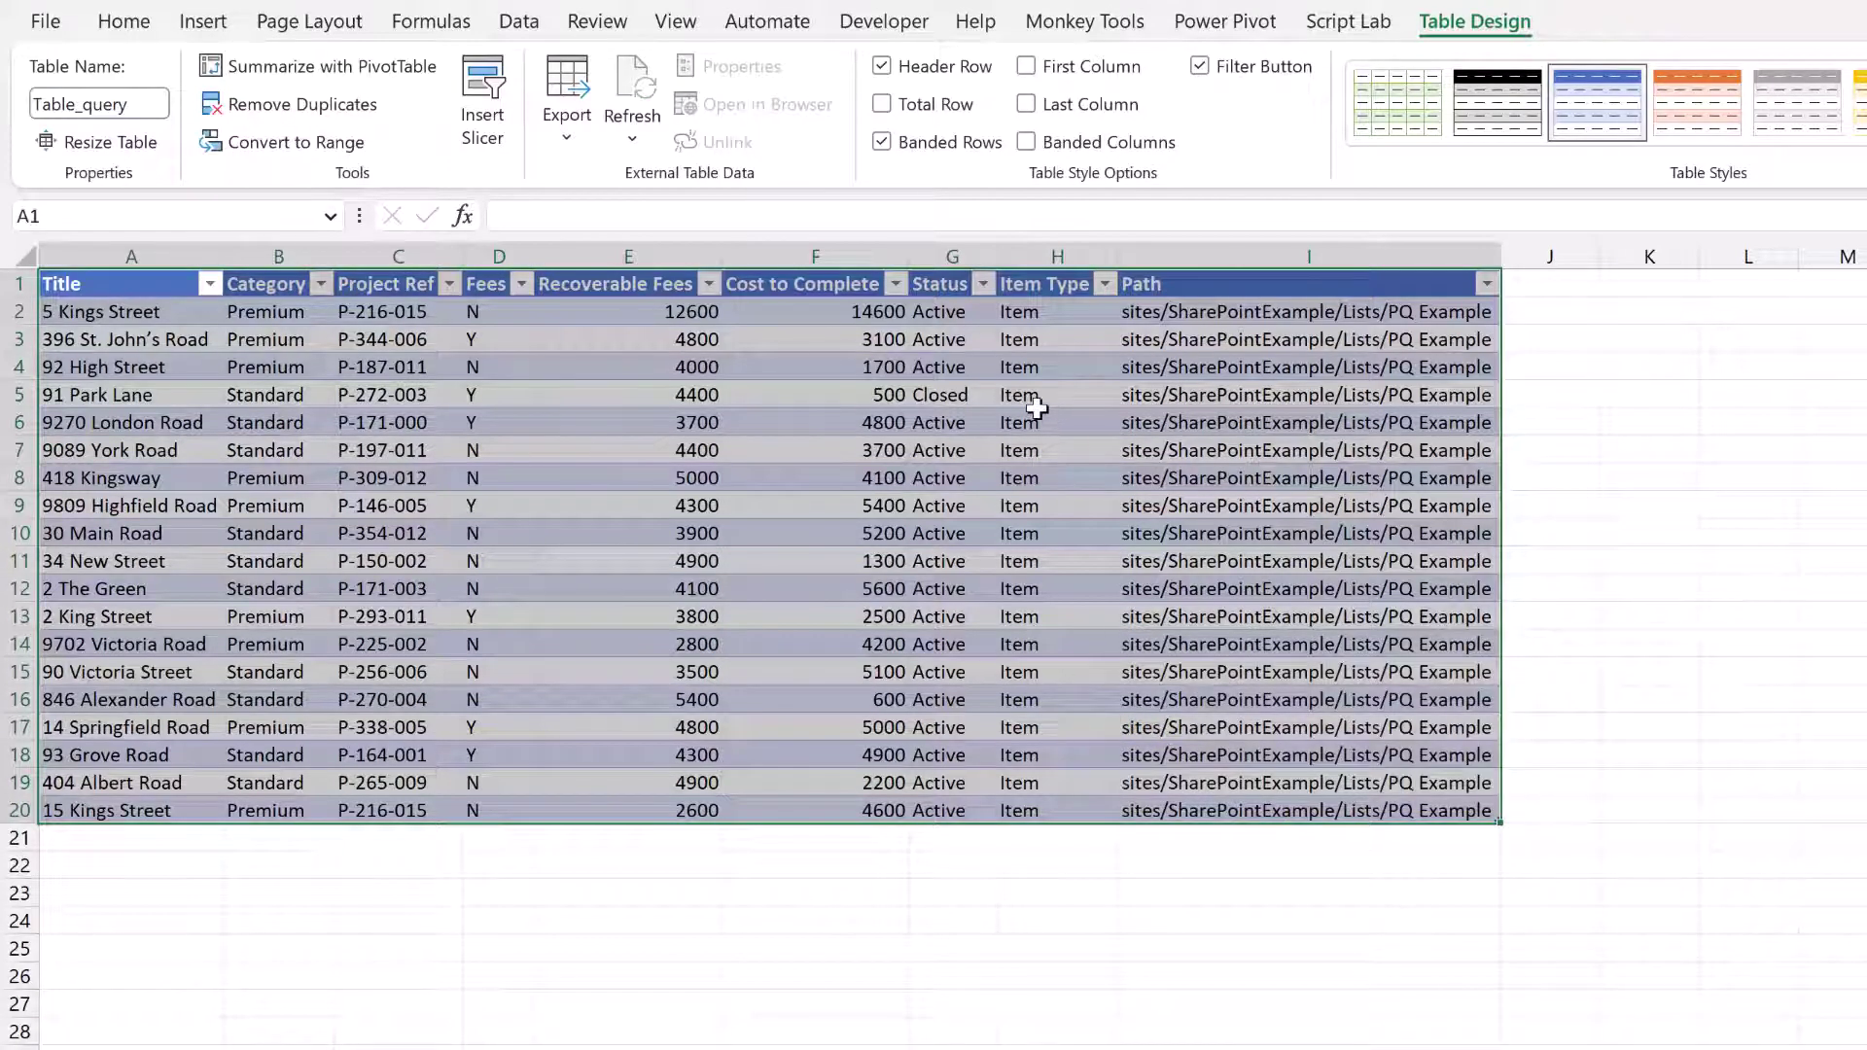